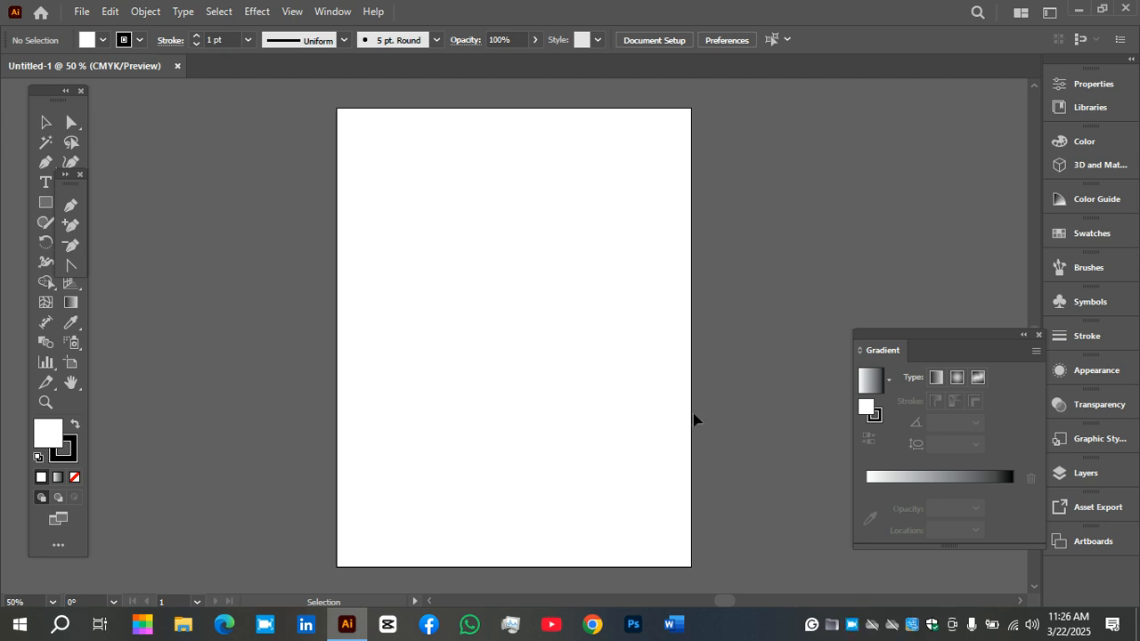
{"action": "right_click", "coordinate": [852, 623]}
{"action": "left_click", "coordinate": [904, 494]}
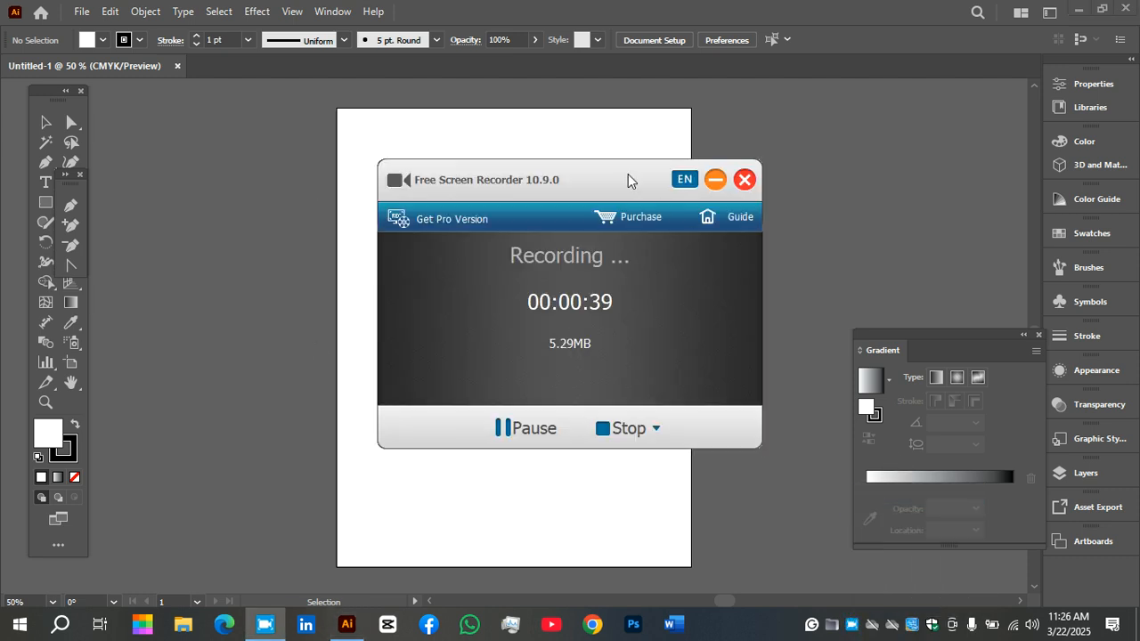
{"action": "left_click_drag", "start_coordinate": [551, 180], "coordinate": [1012, 134]}
{"action": "left_click_drag", "start_coordinate": [994, 393], "coordinate": [1049, 387]}
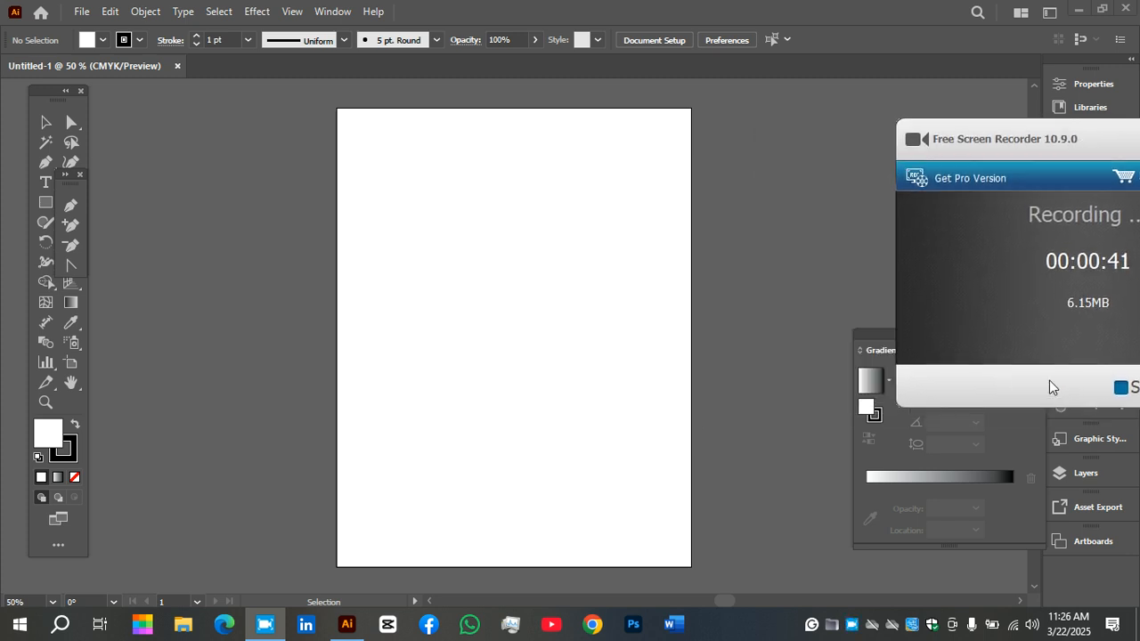
Step: Draw an upright ellipse about 184 pt wide and 213 pt high in the artboard's upper-left area
{"action": "right_click", "coordinate": [50, 205]}
{"action": "right_click", "coordinate": [39, 201]}
{"action": "left_click", "coordinate": [113, 240]}
{"action": "left_click_drag", "start_coordinate": [367, 122], "coordinate": [534, 317]}
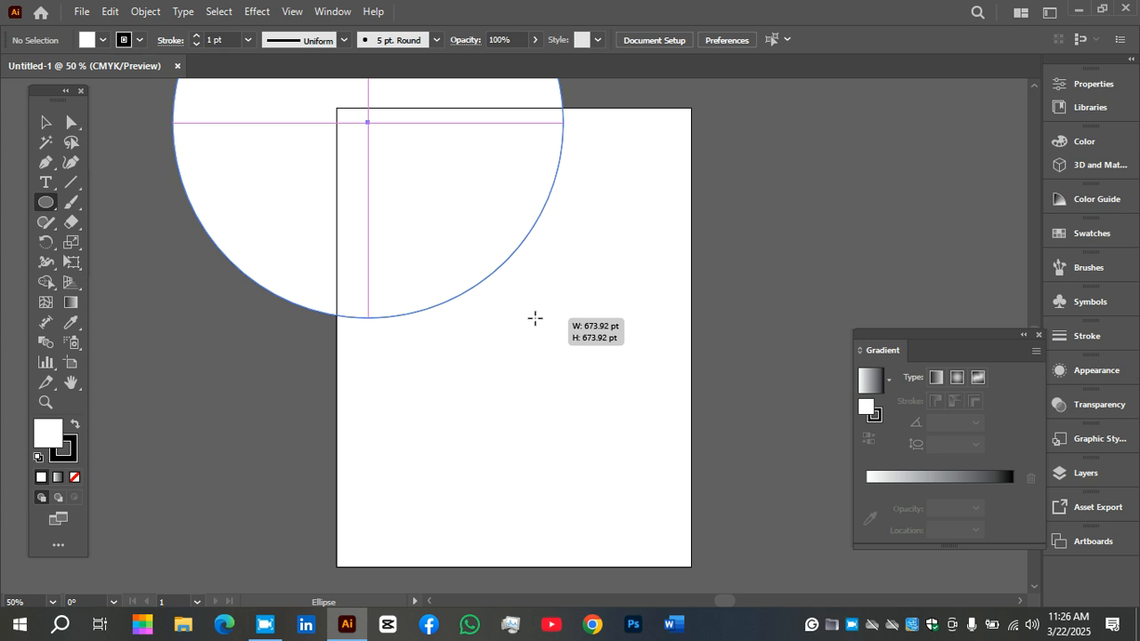
{"action": "left_click_drag", "start_coordinate": [534, 318], "coordinate": [474, 246]}
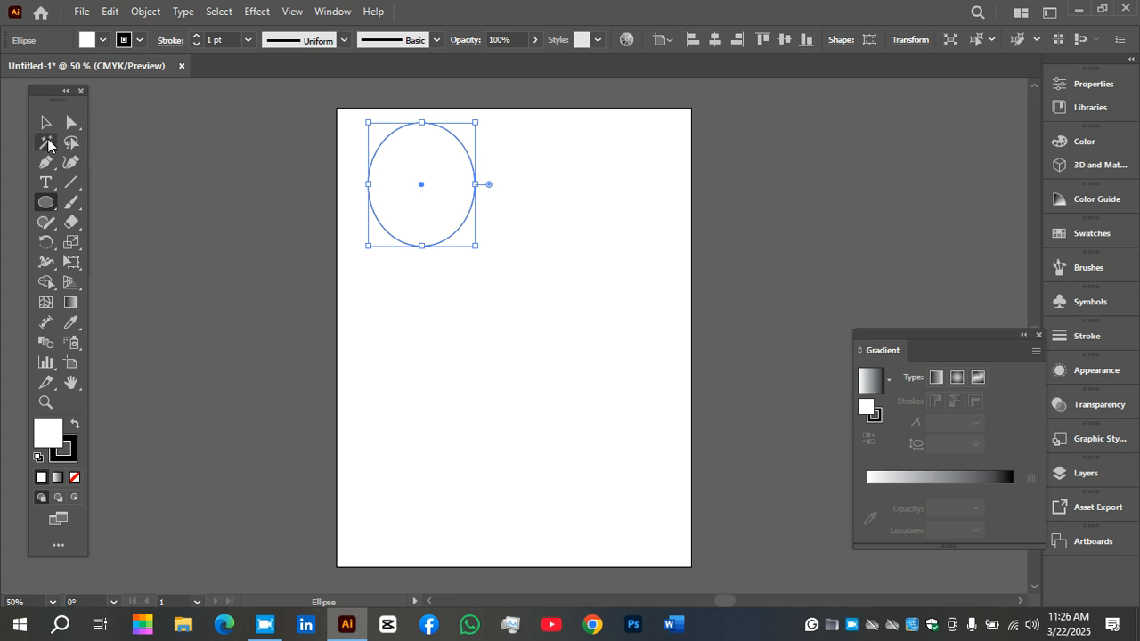
{"action": "left_click", "coordinate": [47, 127]}
Step: Fill the ellipse with pure red: cyan 0, magenta 100, yellow 100 and black 0
{"action": "key", "text": "ctrl+equal"}
{"action": "key", "text": "ctrl+equal"}
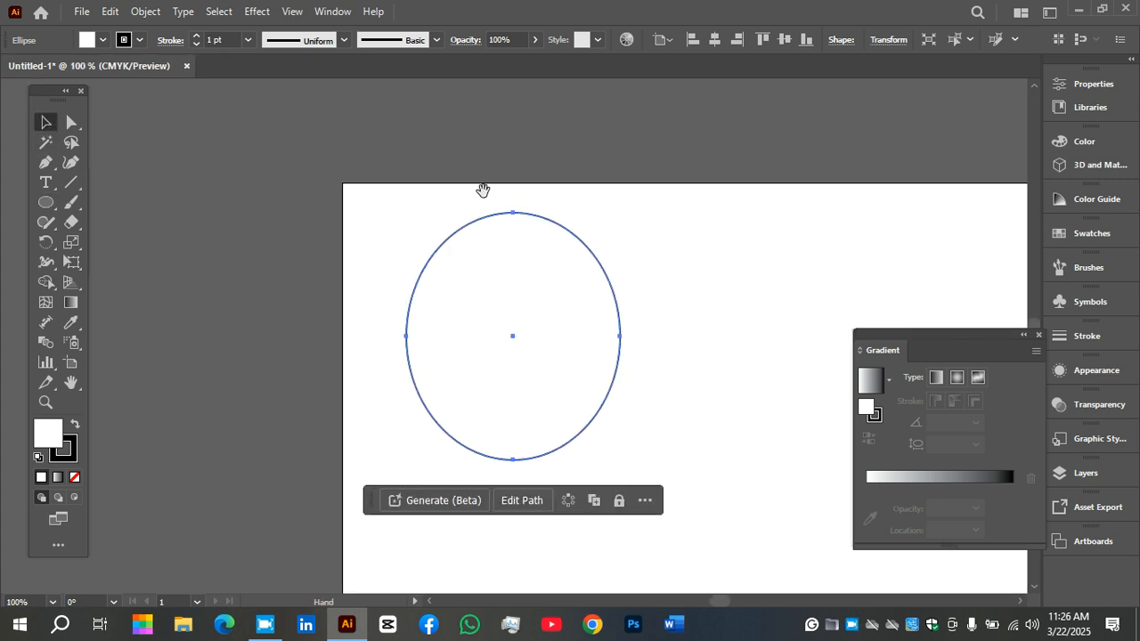
{"action": "left_click_drag", "start_coordinate": [448, 155], "coordinate": [286, 78]}
{"action": "left_click", "coordinate": [1088, 146]}
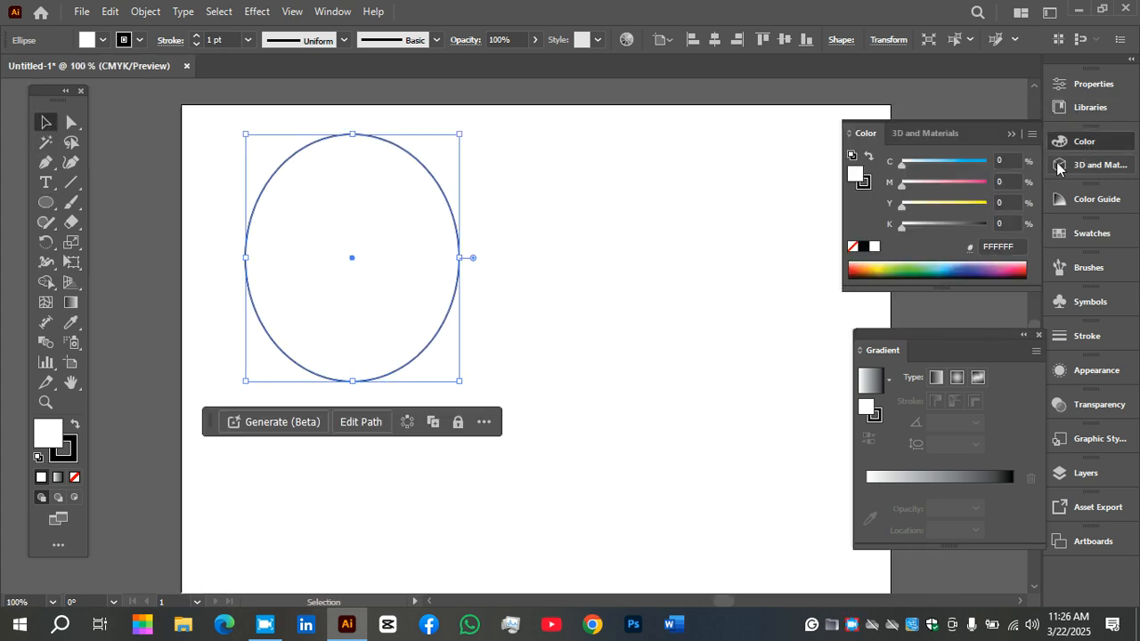
{"action": "left_click", "coordinate": [862, 267]}
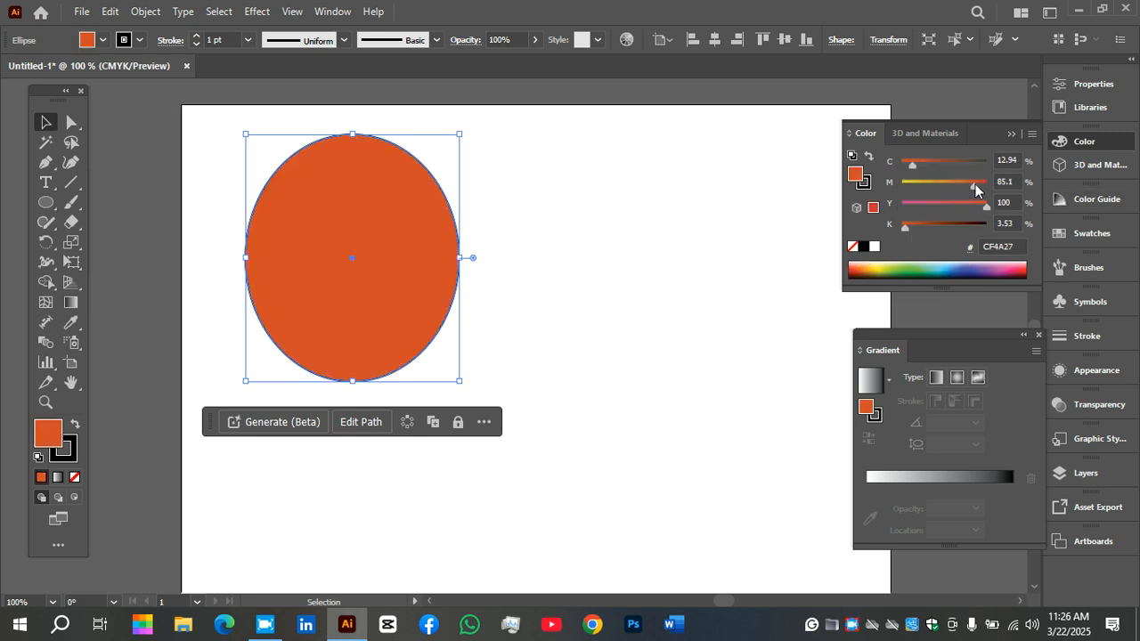
{"action": "left_click_drag", "start_coordinate": [975, 185], "coordinate": [1004, 187]}
{"action": "left_click_drag", "start_coordinate": [914, 164], "coordinate": [693, 179]}
{"action": "left_click_drag", "start_coordinate": [905, 227], "coordinate": [894, 227]}
Step: Remove the ellipse's stroke and move the ellipse slightly to the right
{"action": "left_click", "coordinate": [863, 183]}
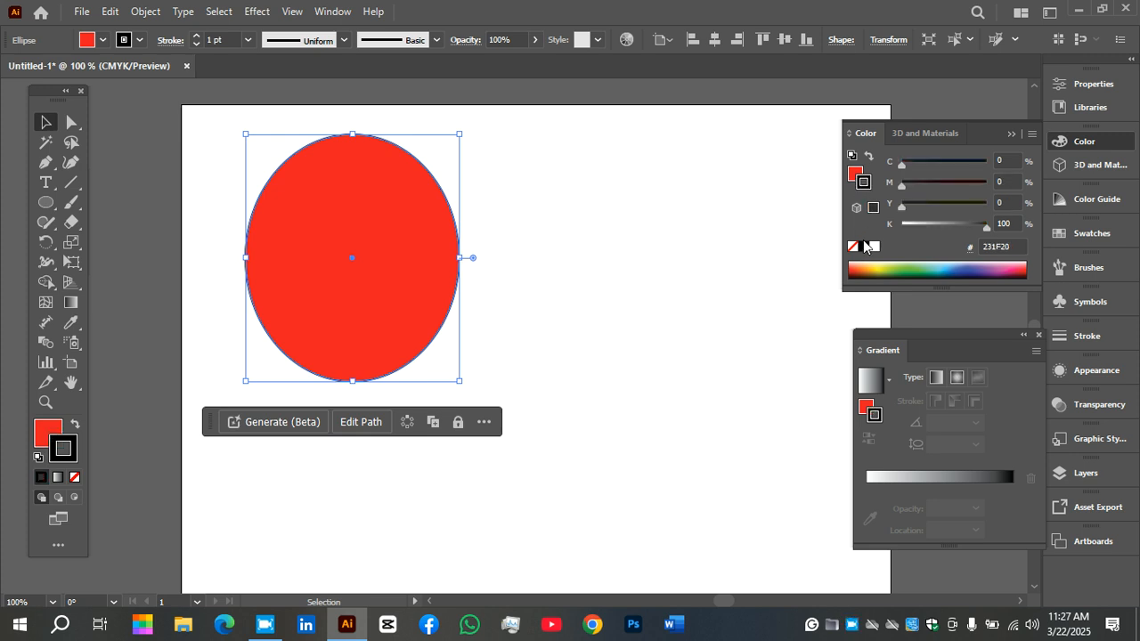
{"action": "left_click", "coordinate": [852, 246]}
{"action": "left_click", "coordinate": [654, 233]}
{"action": "left_click", "coordinate": [441, 276]}
{"action": "left_click_drag", "start_coordinate": [360, 226], "coordinate": [243, 193]}
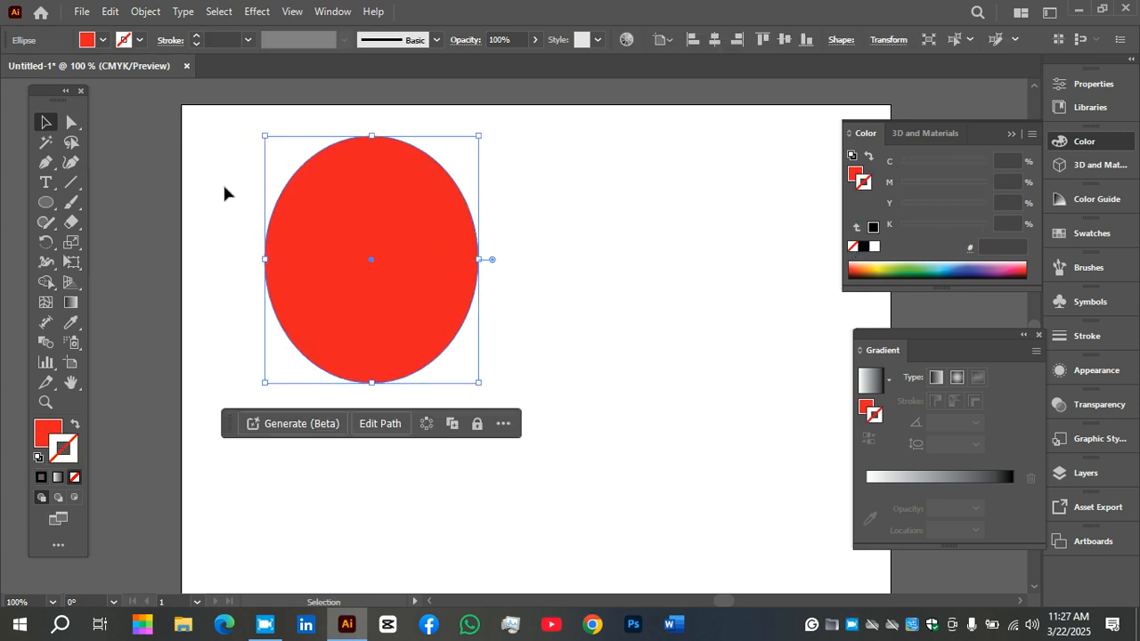
Step: Add a gradient mesh point near the red ellipse's centre and try to colour it white
{"action": "left_click", "coordinate": [46, 306]}
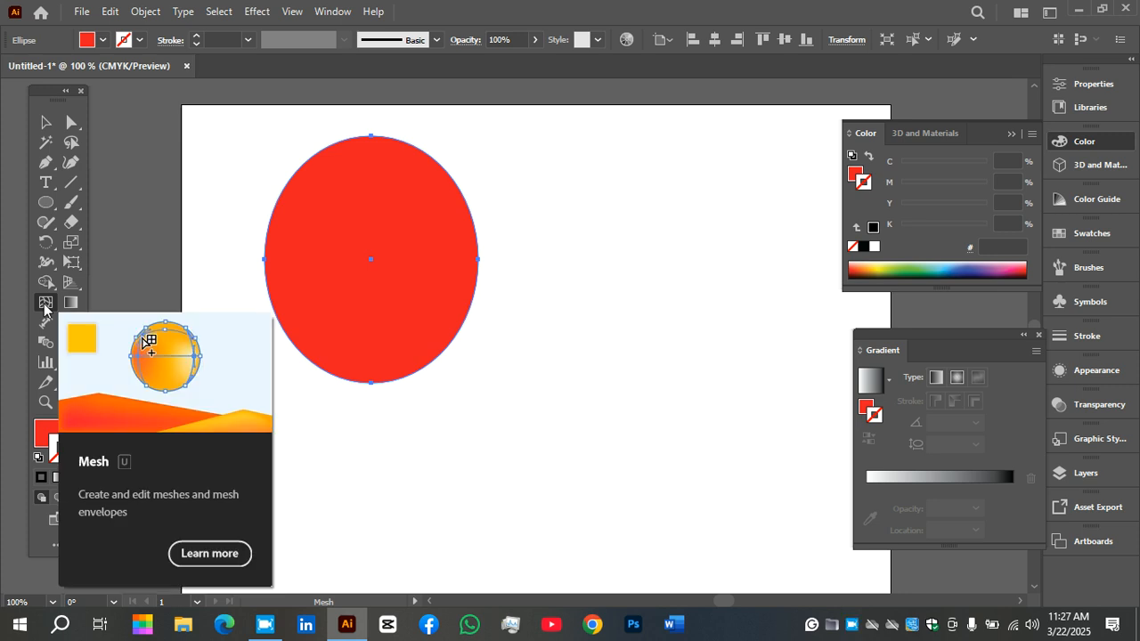
{"action": "left_click", "coordinate": [346, 248]}
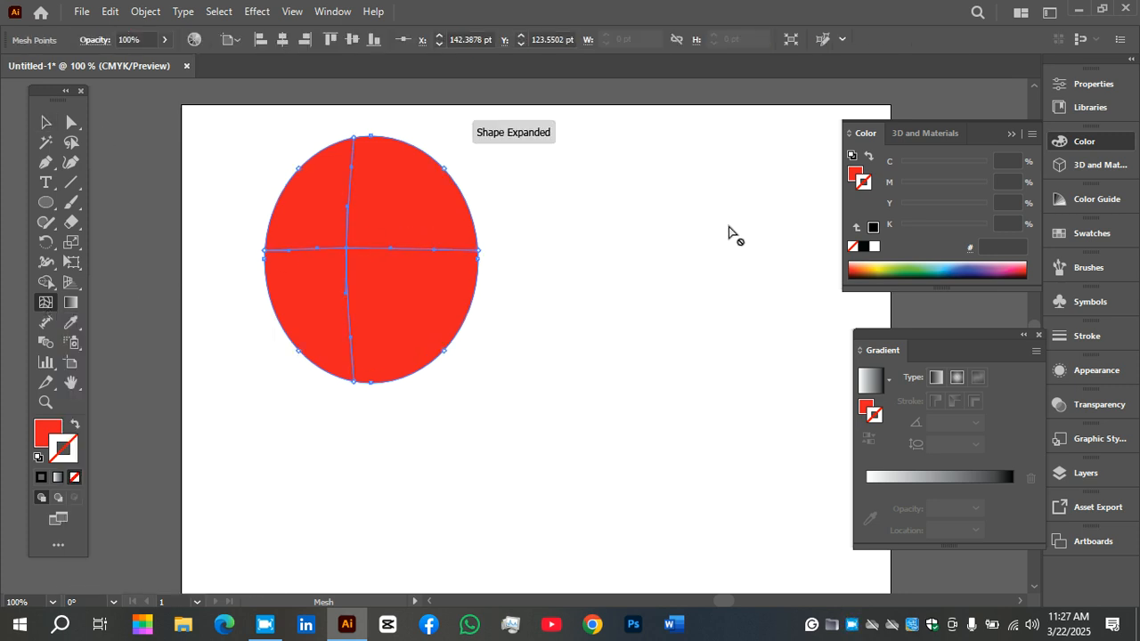
{"action": "left_click", "coordinate": [872, 249]}
{"action": "left_click", "coordinate": [64, 123]}
{"action": "left_click", "coordinate": [47, 123]}
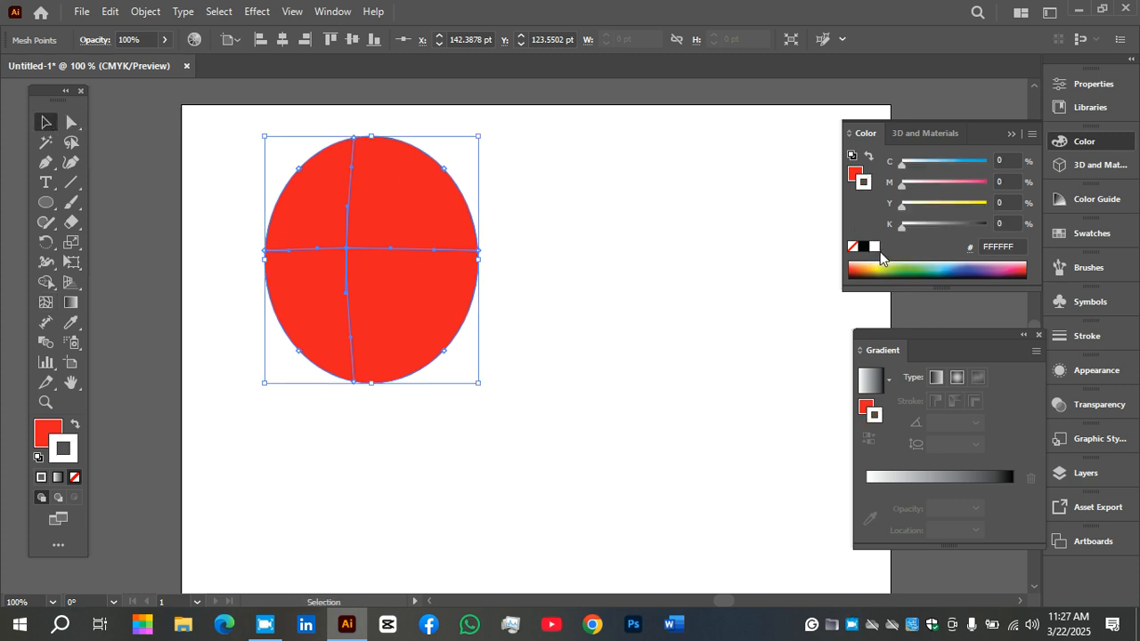
Step: Try filling the whole selected mesh ellipse with white, and undo the fill
{"action": "left_click", "coordinate": [410, 224]}
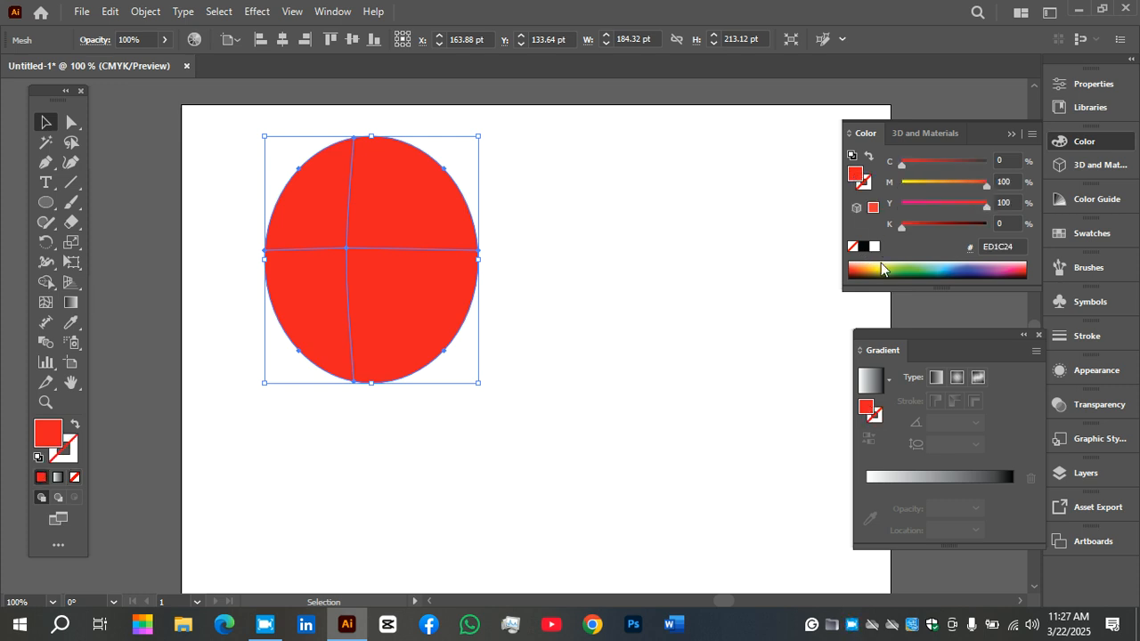
{"action": "left_click", "coordinate": [874, 246]}
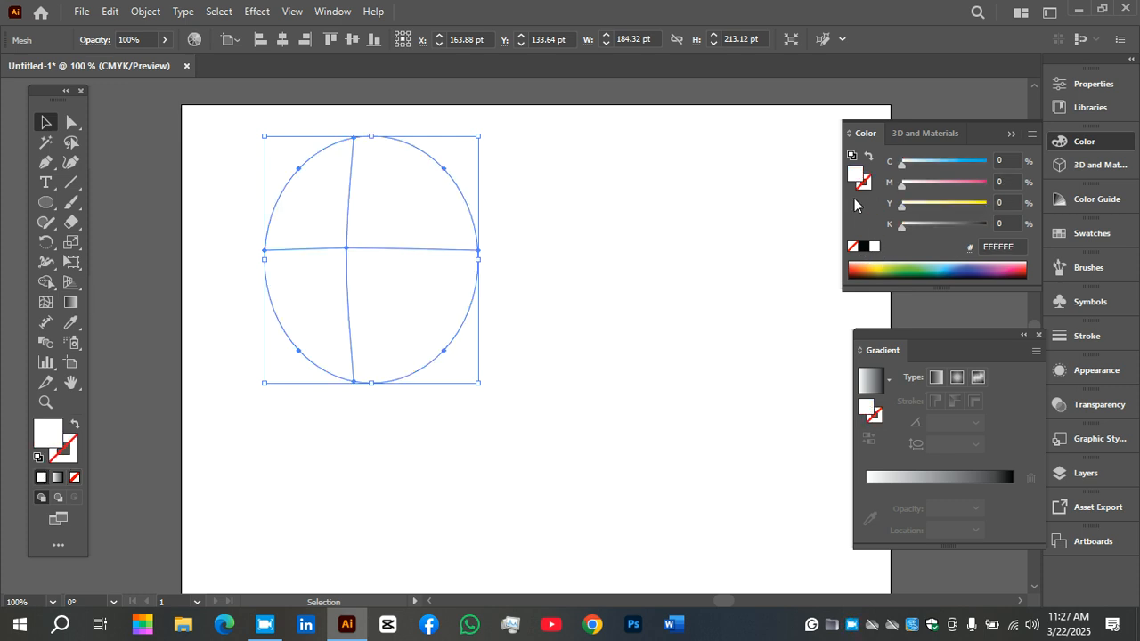
{"action": "key", "text": "ctrl+z"}
{"action": "left_click", "coordinate": [684, 200]}
{"action": "left_click", "coordinate": [399, 235]}
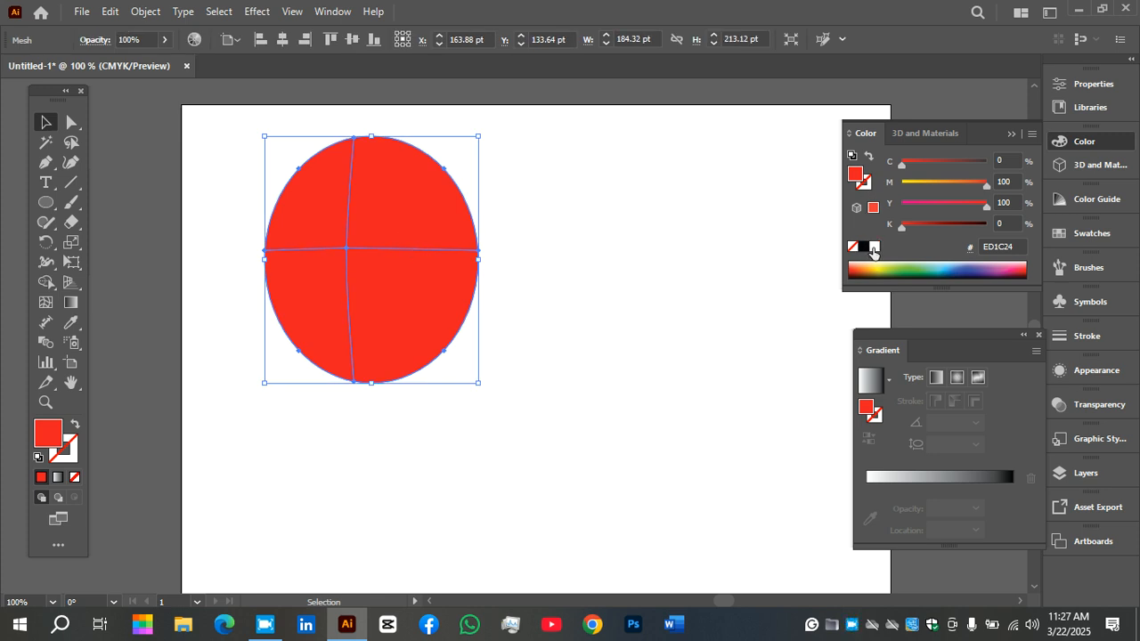
{"action": "left_click", "coordinate": [874, 246]}
{"action": "left_click", "coordinate": [590, 247]}
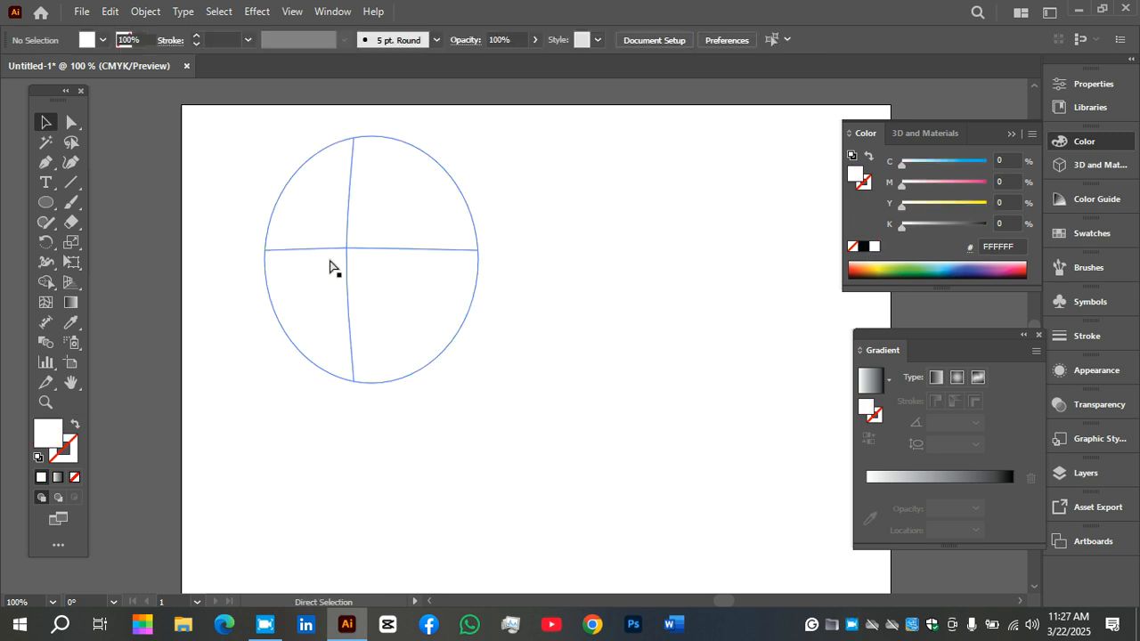
{"action": "key", "text": "ctrl+z"}
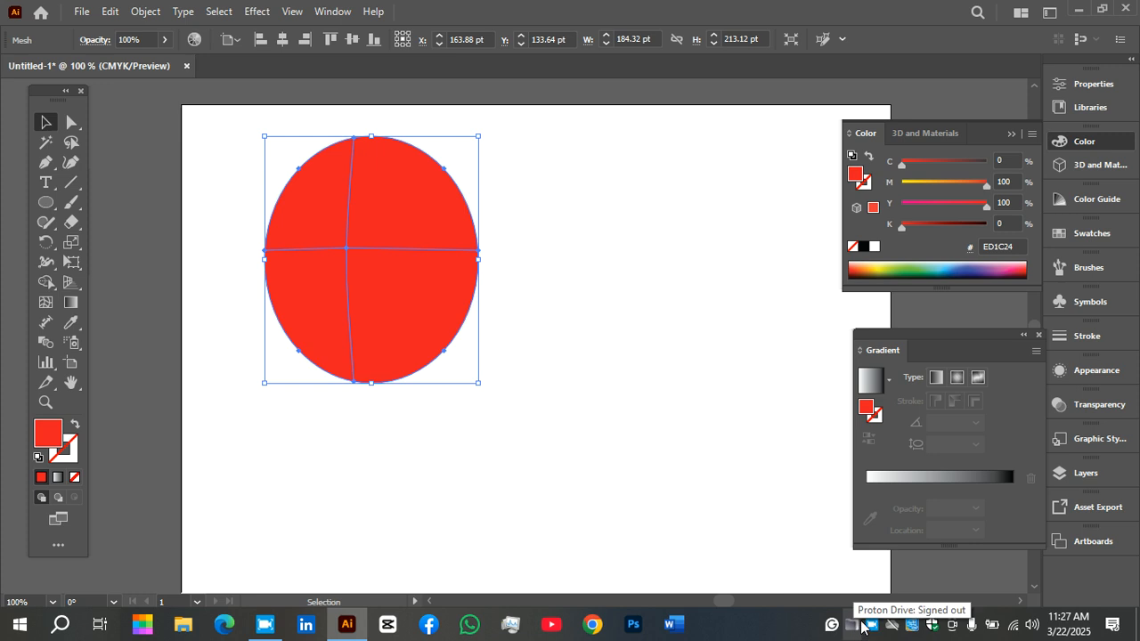
{"action": "right_click", "coordinate": [869, 624]}
{"action": "left_click", "coordinate": [912, 501]}
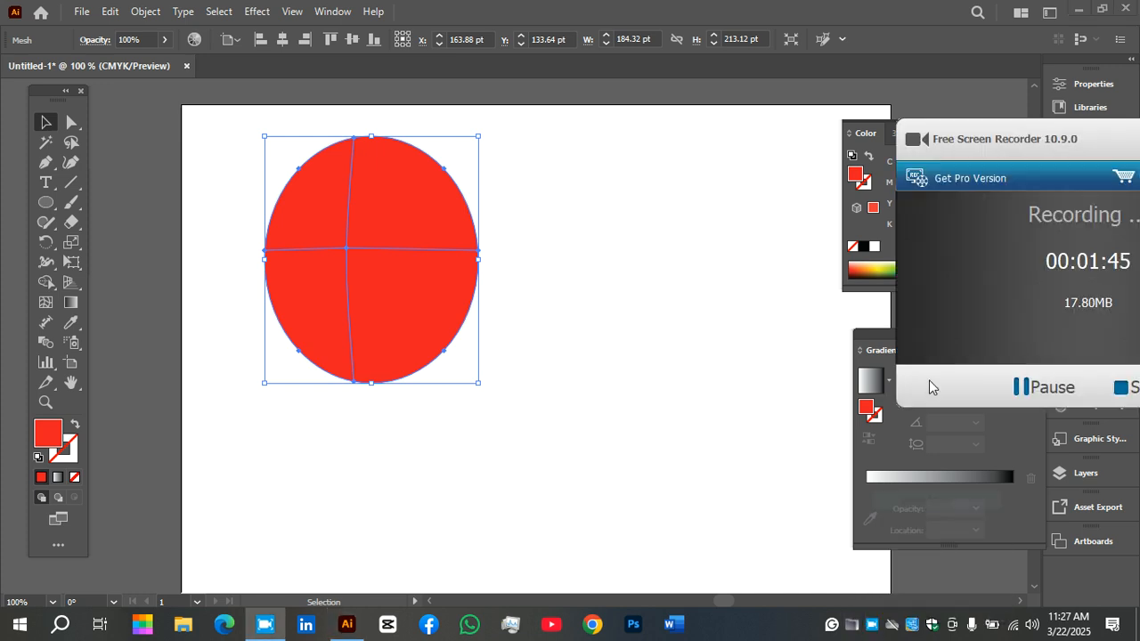
{"action": "left_click", "coordinate": [1033, 386]}
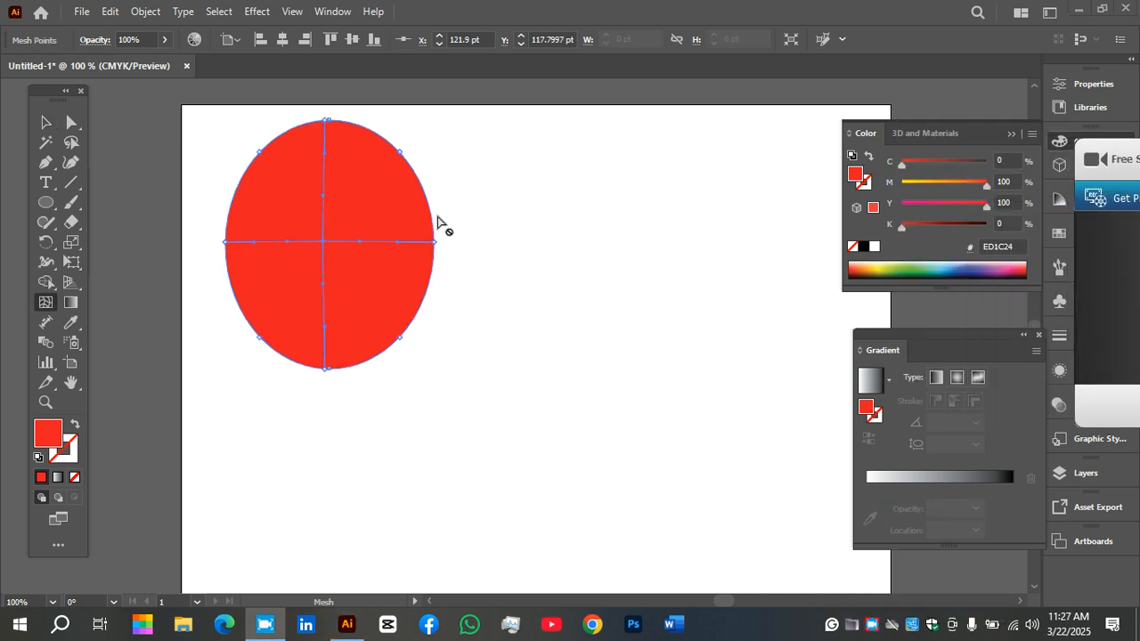
Step: Colour the red ellipse's central mesh point white for a glossy highlight and deselect the ellipse
{"action": "left_click", "coordinate": [875, 247]}
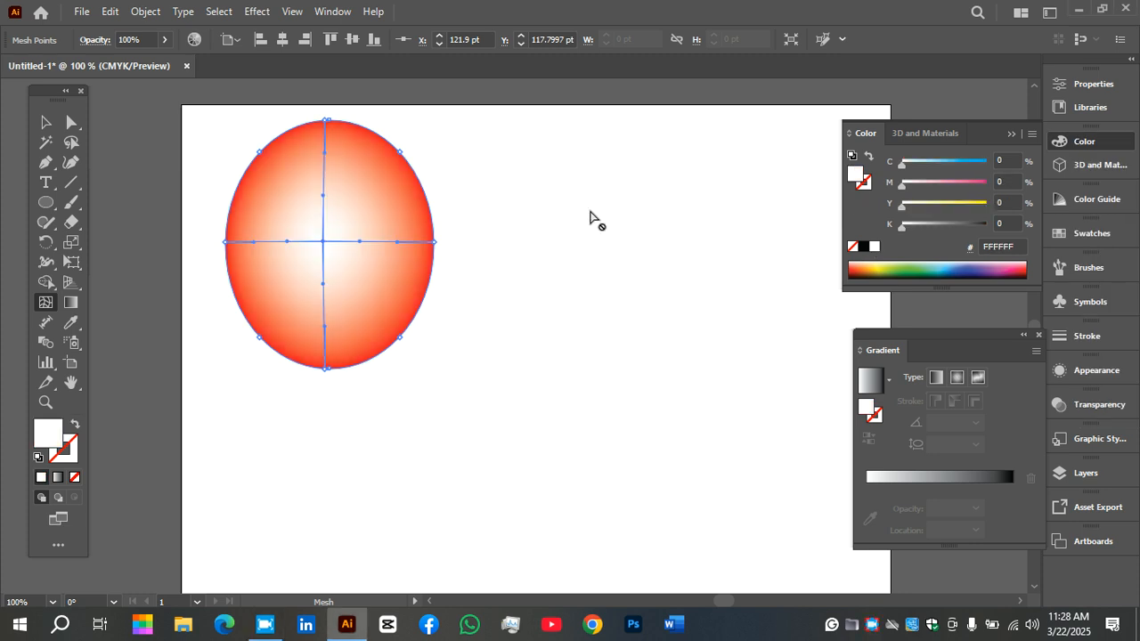
{"action": "left_click", "coordinate": [42, 127]}
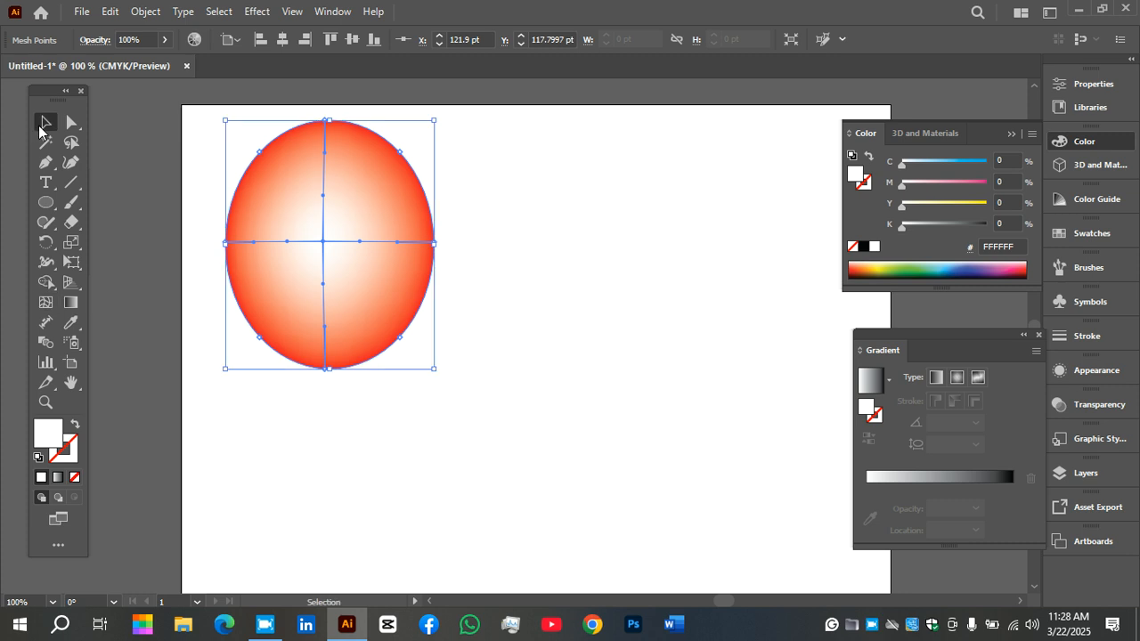
{"action": "left_click", "coordinate": [526, 181]}
Step: Scale down the mesh ellipse and duplicate it into a row of eight touching ellipses across the artboard's top
{"action": "key", "text": "ctrl+minus"}
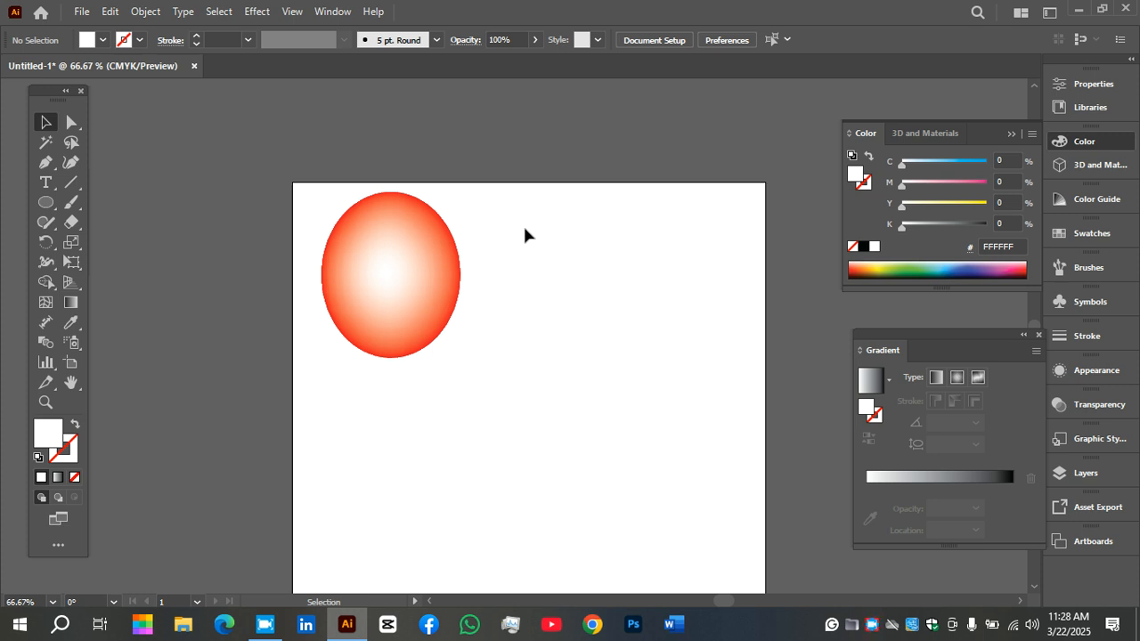
{"action": "left_click", "coordinate": [437, 258]}
{"action": "left_click_drag", "start_coordinate": [436, 258], "coordinate": [553, 254]}
{"action": "left_click_drag", "start_coordinate": [636, 202], "coordinate": [353, 327]}
{"action": "left_click_drag", "start_coordinate": [598, 191], "coordinate": [494, 231]}
{"action": "key", "text": "ctrl+d"}
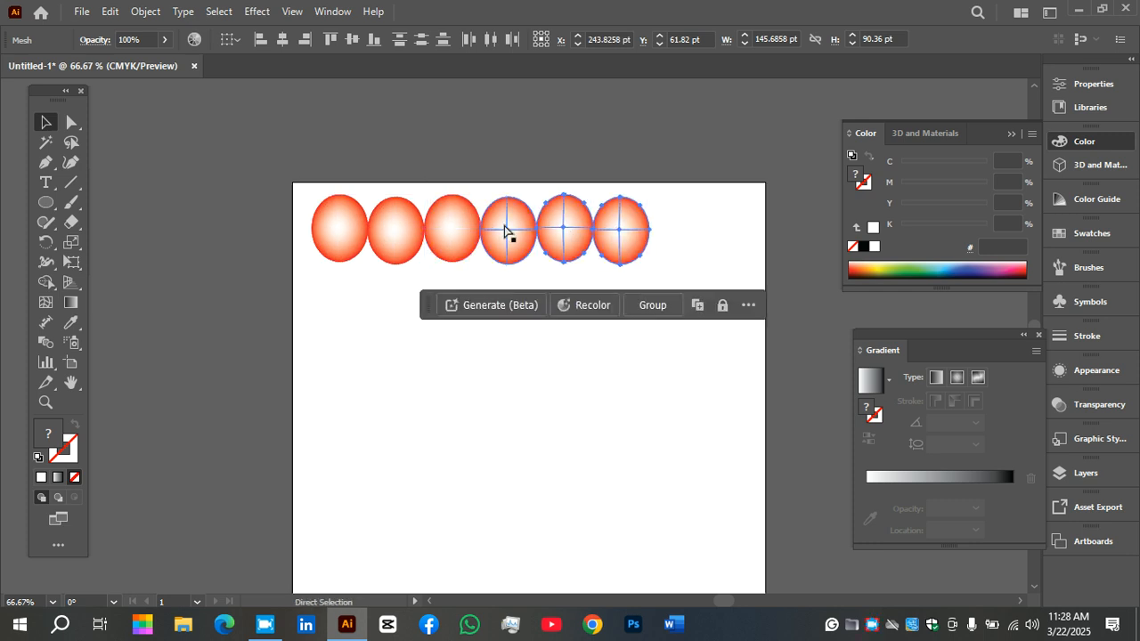
{"action": "key", "text": "ctrl+d"}
{"action": "left_click", "coordinate": [775, 338]}
Step: Select the whole row of ellipses and duplicate it downward to form three rows
{"action": "key", "text": "ctrl+a"}
{"action": "left_click_drag", "start_coordinate": [730, 242], "coordinate": [740, 365]}
{"action": "left_click", "coordinate": [752, 580]}
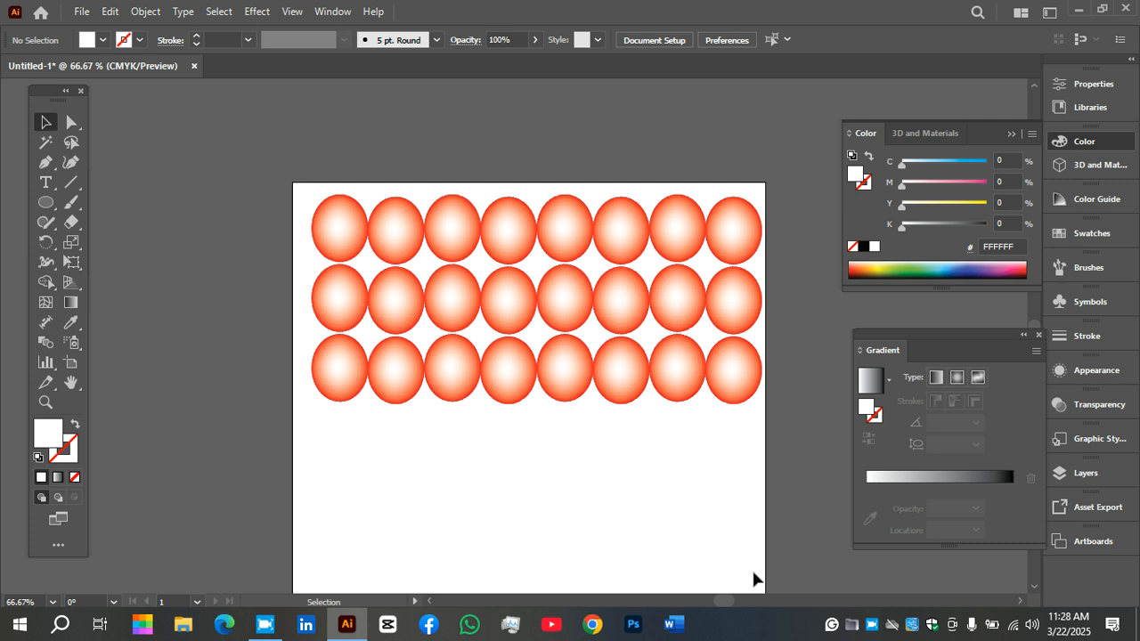
{"action": "key", "text": "ctrl+equal"}
{"action": "key", "text": "ctrl+equal"}
{"action": "key", "text": "ctrl+equal"}
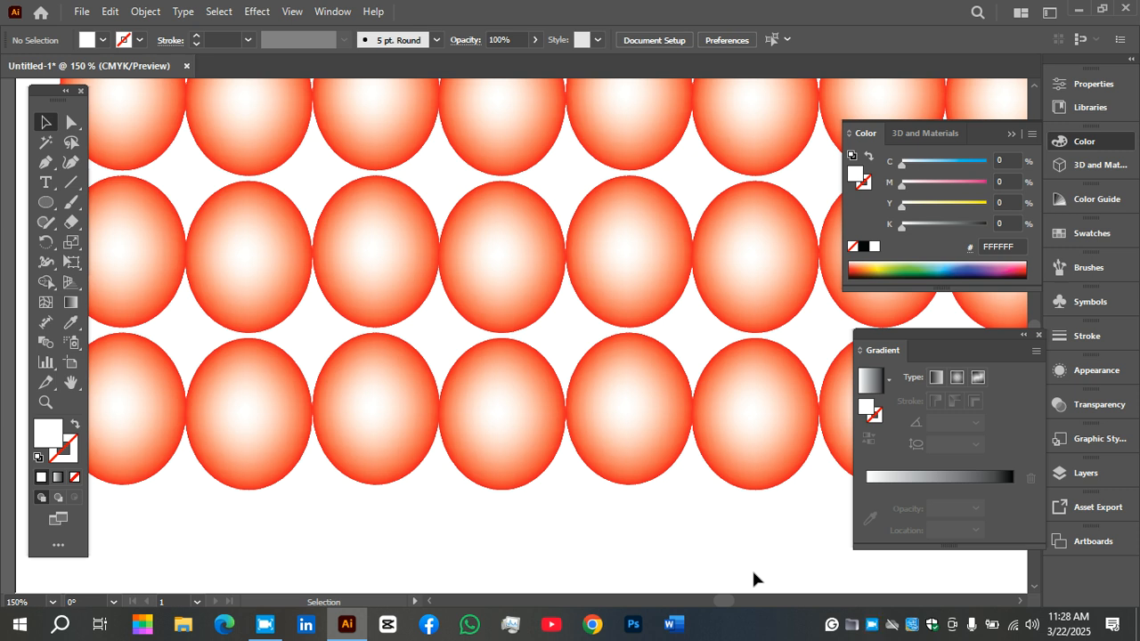
{"action": "key", "text": "ctrl+minus"}
{"action": "key", "text": "ctrl+minus"}
{"action": "key", "text": "ctrl+minus"}
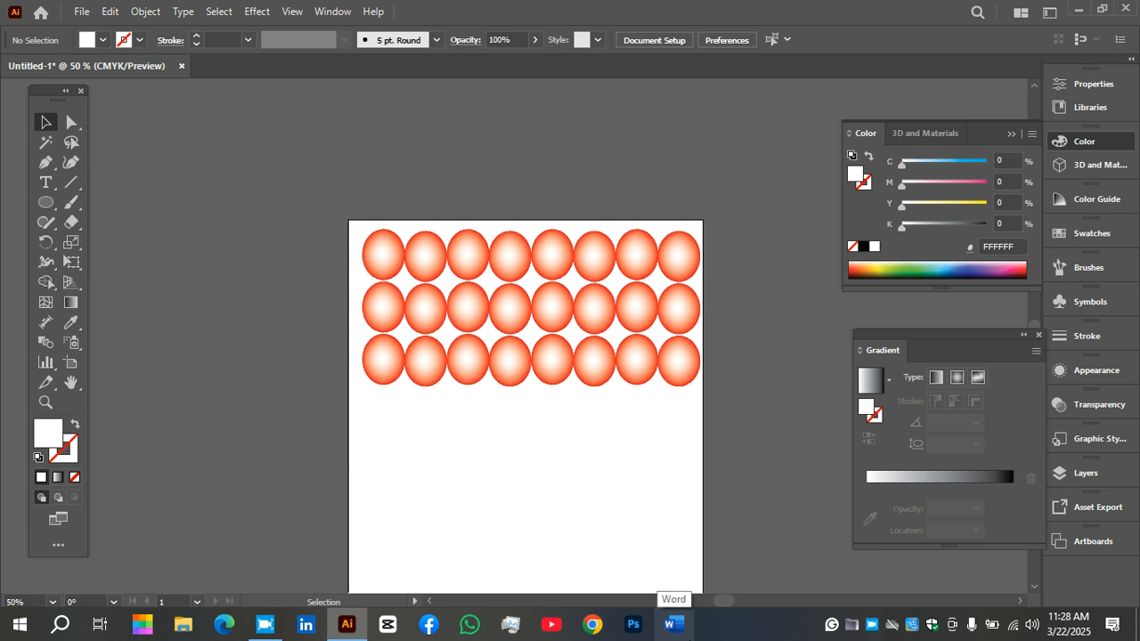
{"action": "right_click", "coordinate": [871, 628]}
{"action": "left_click_drag", "start_coordinate": [1117, 158], "coordinate": [986, 125]}
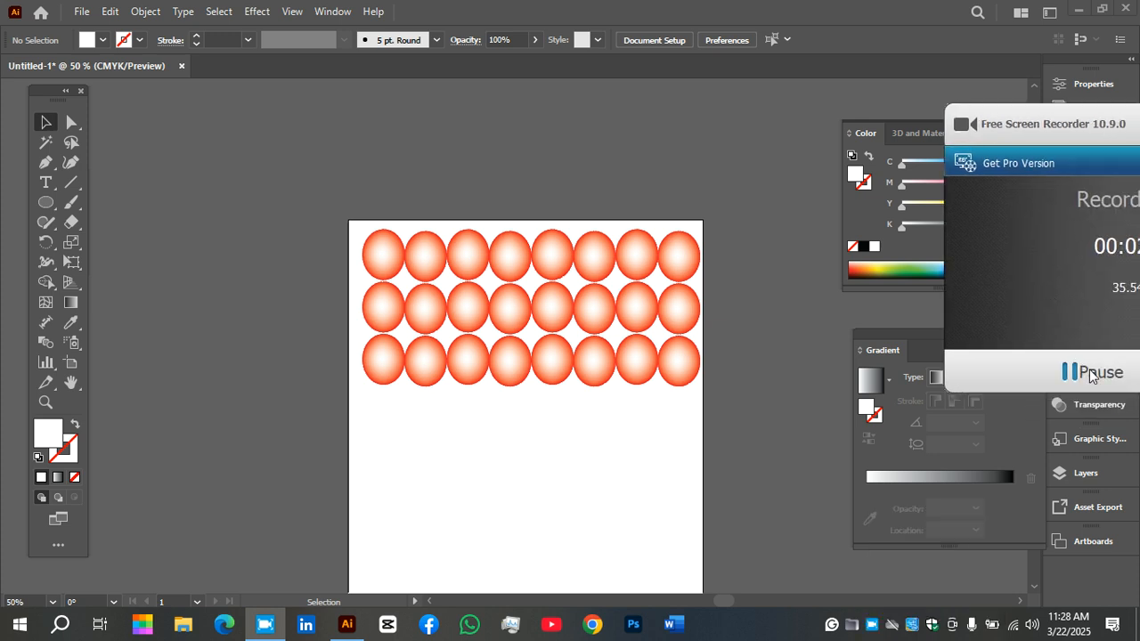
{"action": "left_click", "coordinate": [1091, 374]}
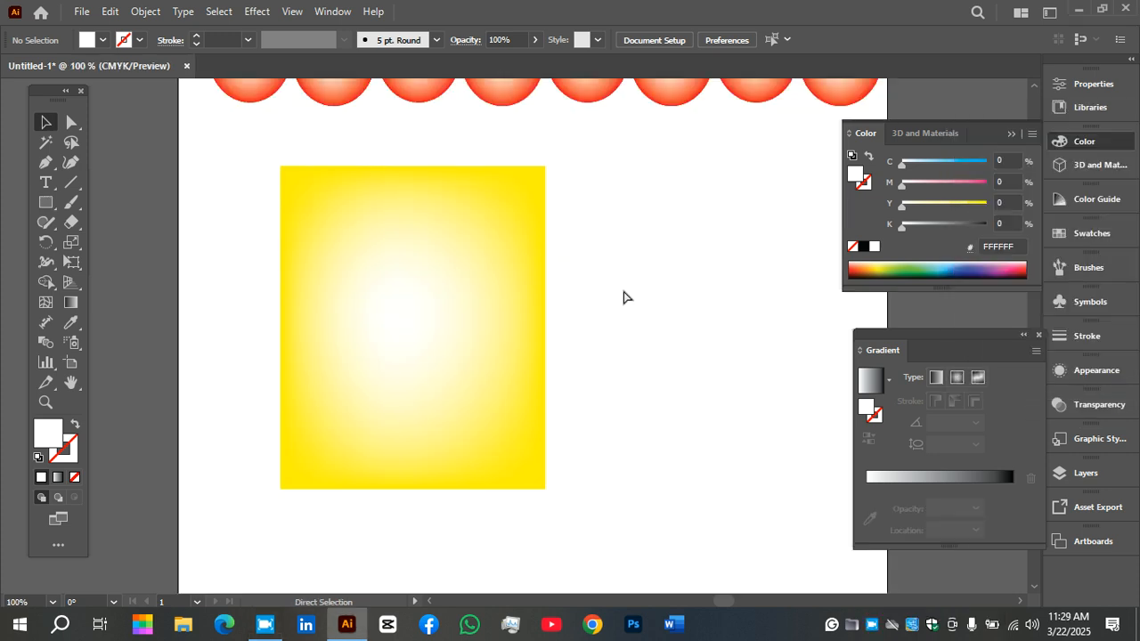
Step: Colour the yellow rectangle's central mesh point white and deselect the rectangle
{"action": "left_click", "coordinate": [397, 315]}
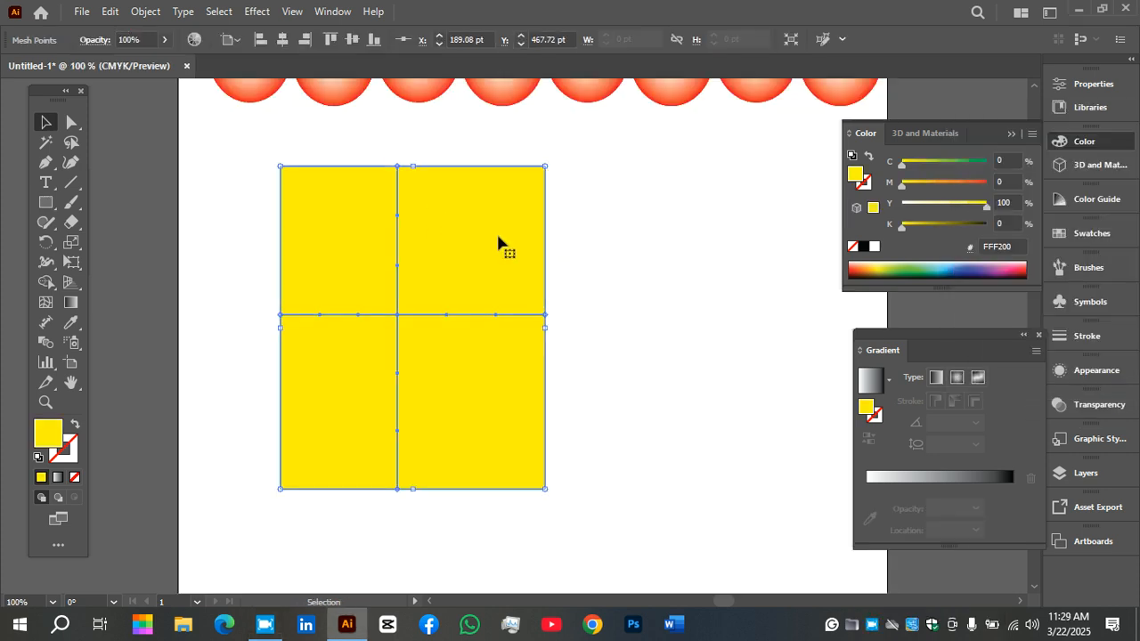
{"action": "left_click", "coordinate": [874, 246]}
{"action": "left_click", "coordinate": [689, 260]}
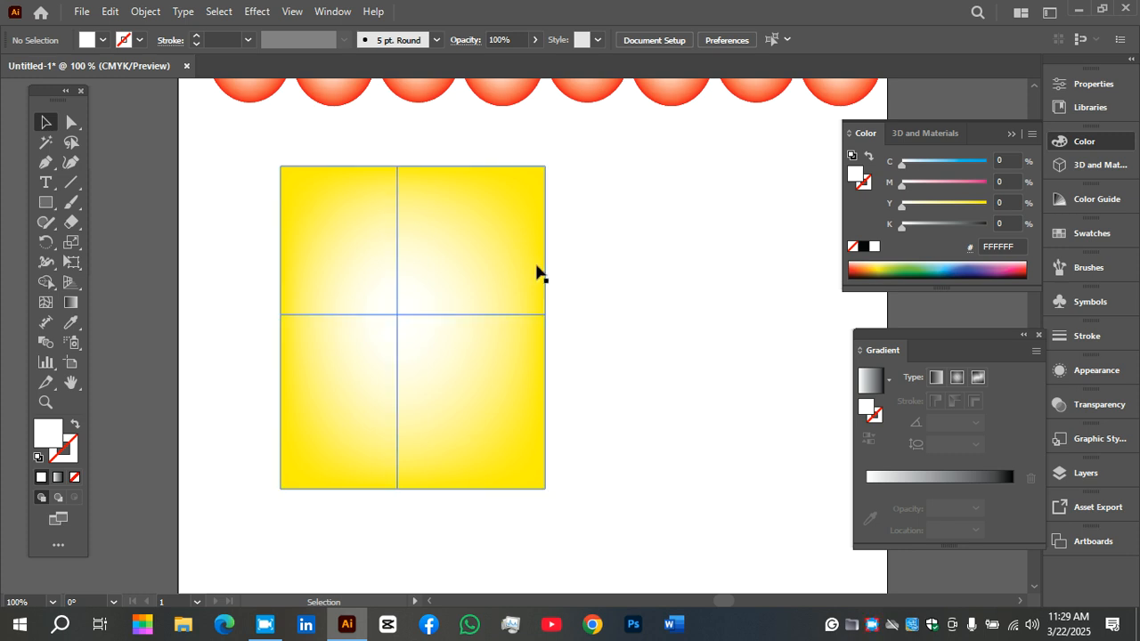
Step: Move the yellow mesh rectangle up and to the left, closer below the rows of red ellipses
{"action": "key", "text": "space"}
{"action": "left_click_drag", "start_coordinate": [629, 281], "coordinate": [692, 330]}
{"action": "left_click_drag", "start_coordinate": [543, 328], "coordinate": [470, 264]}
{"action": "key", "text": "space"}
{"action": "left_click_drag", "start_coordinate": [674, 264], "coordinate": [402, 231]}
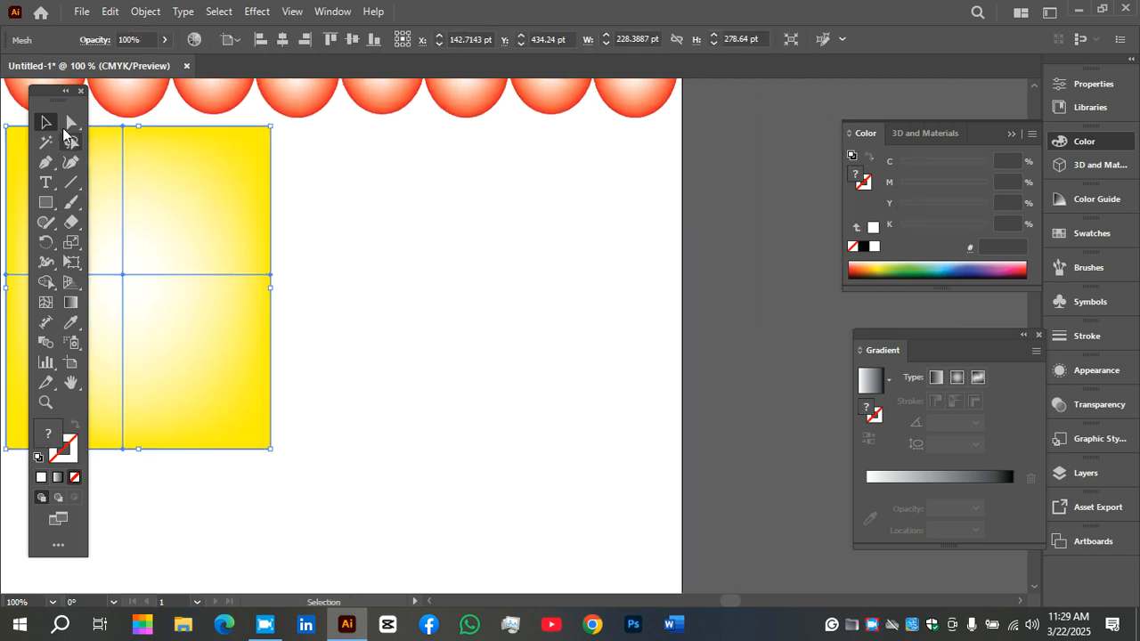
Step: Draw a second rectangle of equal height to the right of the yellow one and fill it with 100% cyan
{"action": "left_click", "coordinate": [45, 202]}
{"action": "left_click_drag", "start_coordinate": [301, 127], "coordinate": [599, 449]}
{"action": "left_click", "coordinate": [39, 126]}
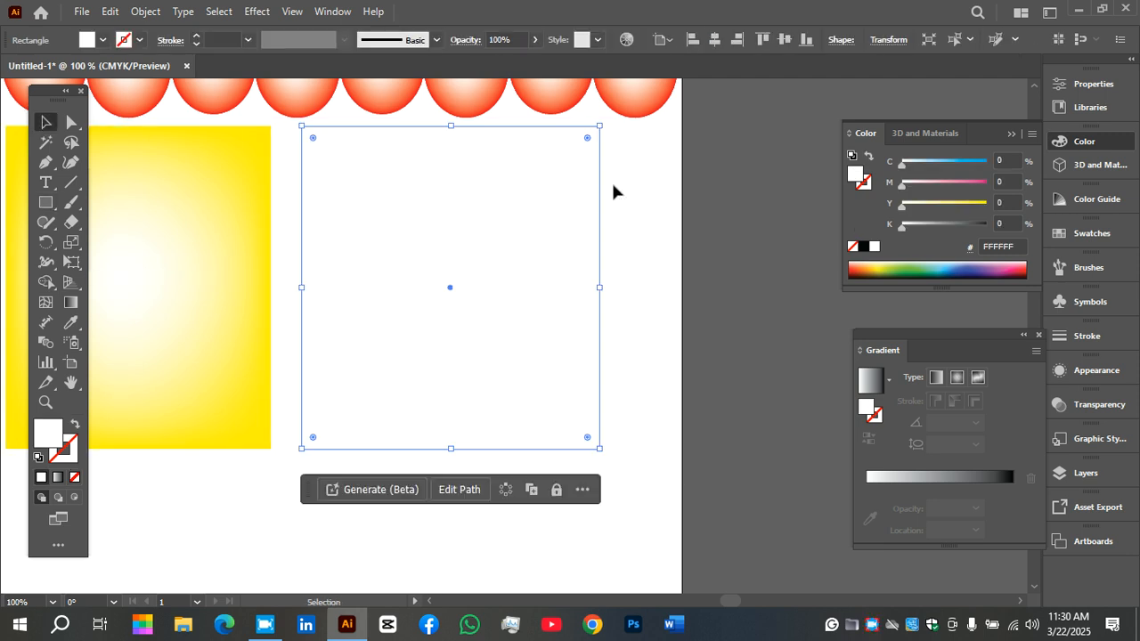
{"action": "left_click", "coordinate": [983, 163]}
{"action": "left_click_drag", "start_coordinate": [502, 188], "coordinate": [502, 188]}
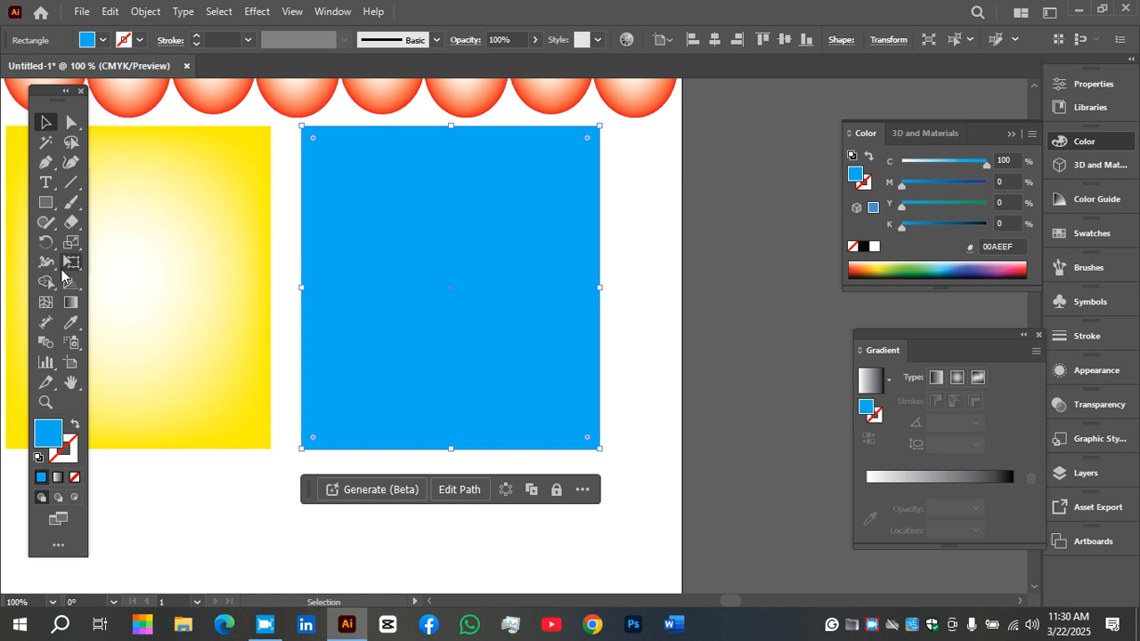
Step: Add a mesh point near the cyan rectangle's upper-right corner, colour it red (#E71D36), and deselect the rectangle
{"action": "left_click", "coordinate": [45, 302]}
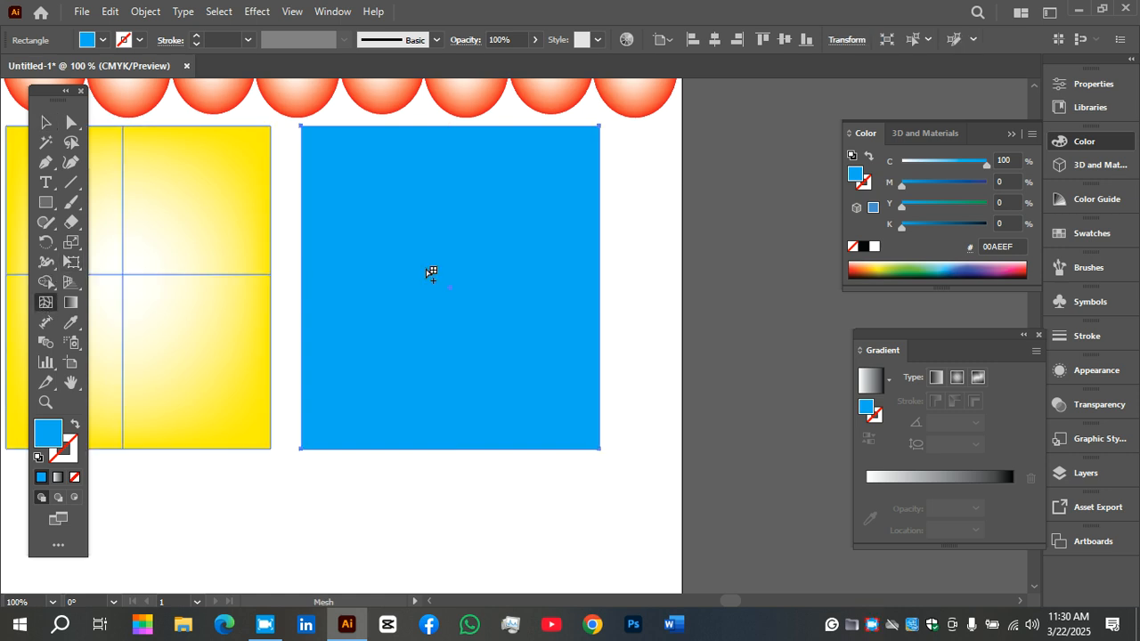
{"action": "left_click", "coordinate": [539, 170]}
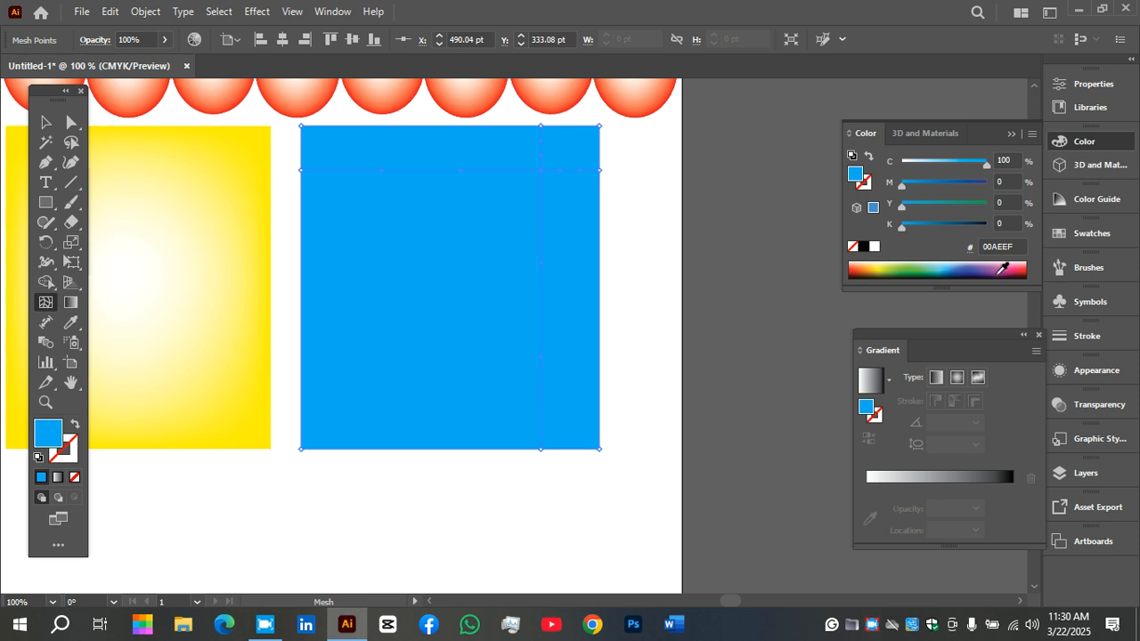
{"action": "left_click", "coordinate": [1024, 263]}
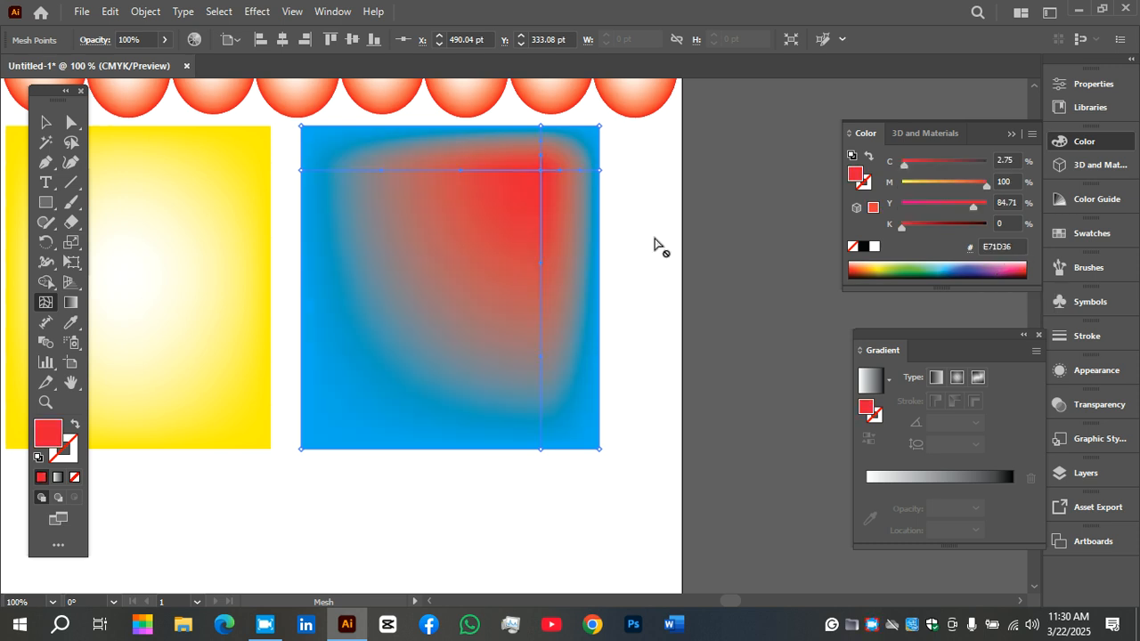
{"action": "left_click", "coordinate": [45, 122]}
{"action": "left_click", "coordinate": [445, 497]}
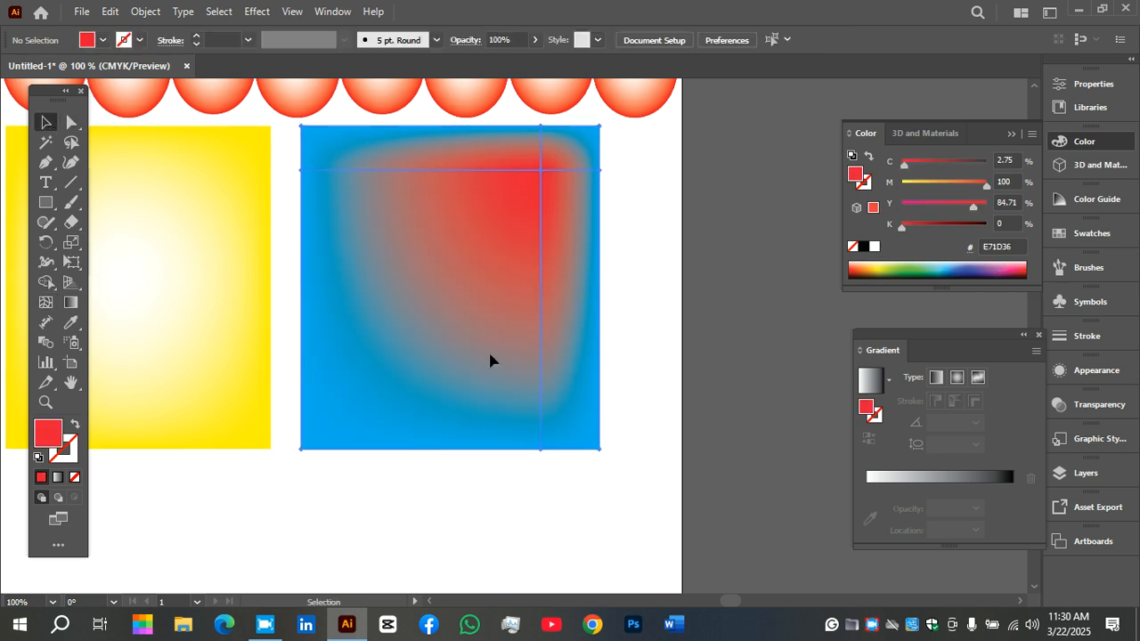
Step: Add a second mesh point near the cyan rectangle's lower-left corner, colour it dark blue (#2C4099), and deselect the rectangle
{"action": "left_click", "coordinate": [488, 348]}
{"action": "left_click", "coordinate": [45, 301]}
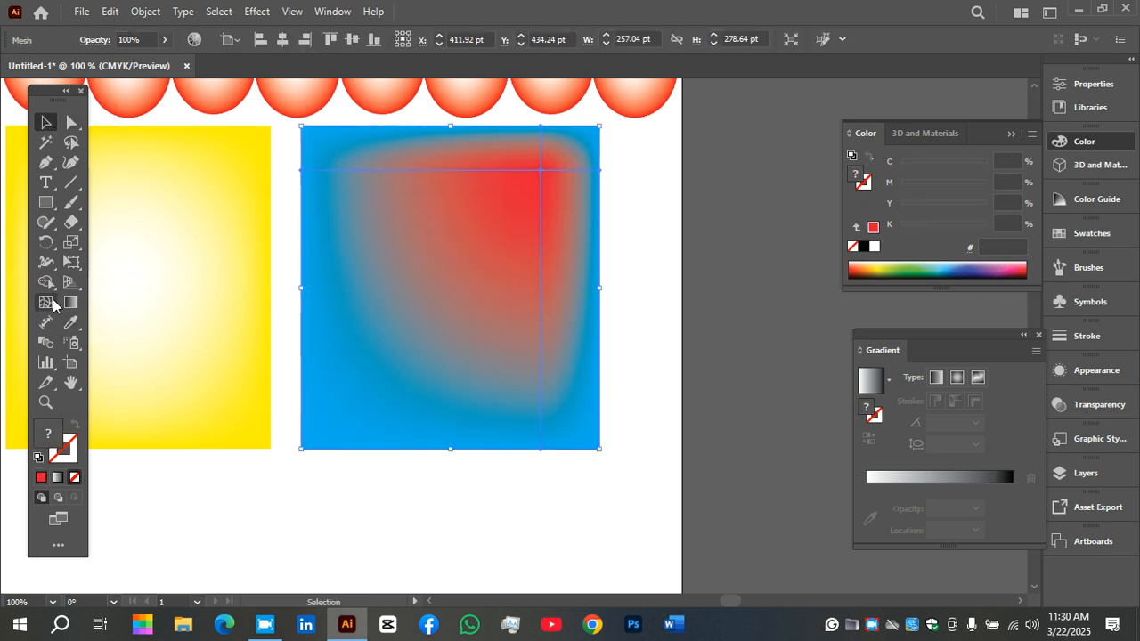
{"action": "left_click", "coordinate": [366, 361]}
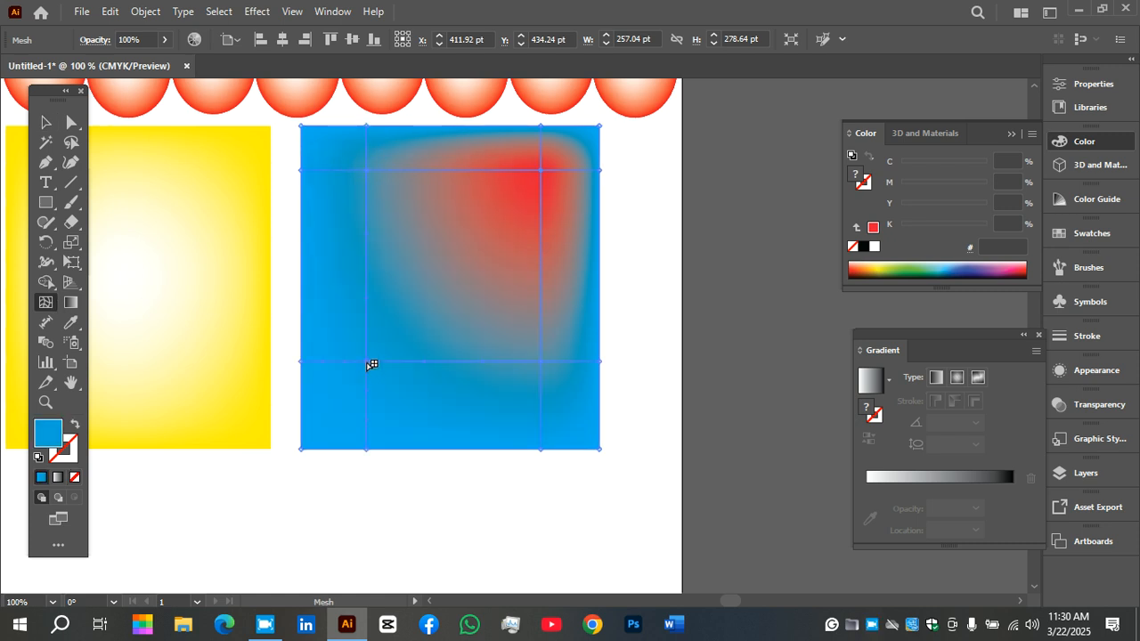
{"action": "left_click", "coordinate": [968, 266]}
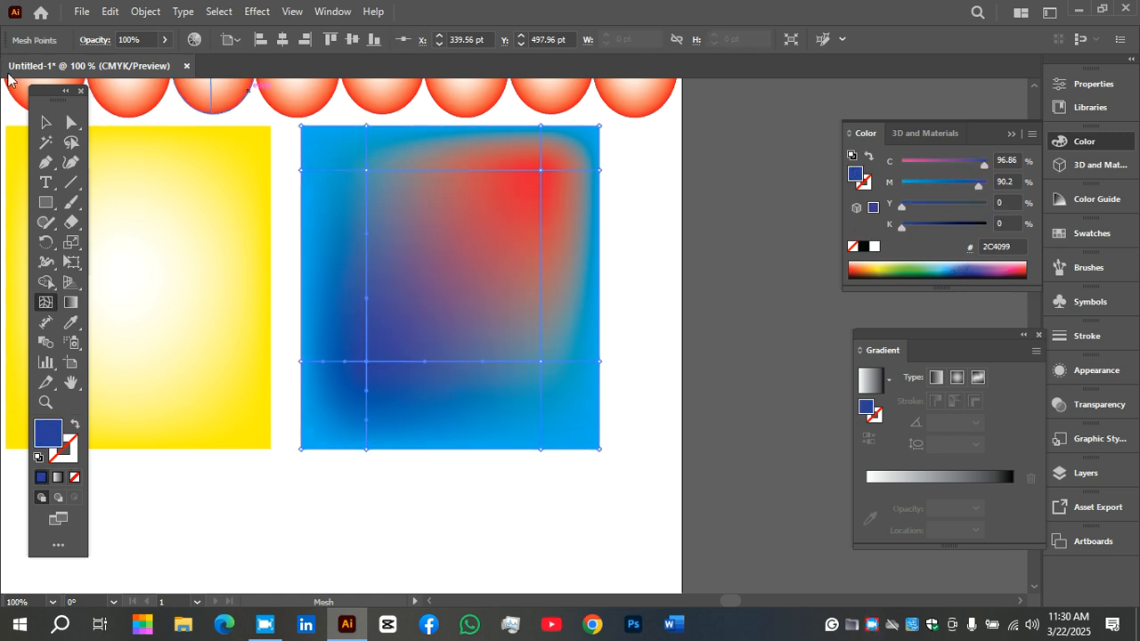
{"action": "left_click", "coordinate": [45, 122]}
{"action": "left_click", "coordinate": [538, 527]}
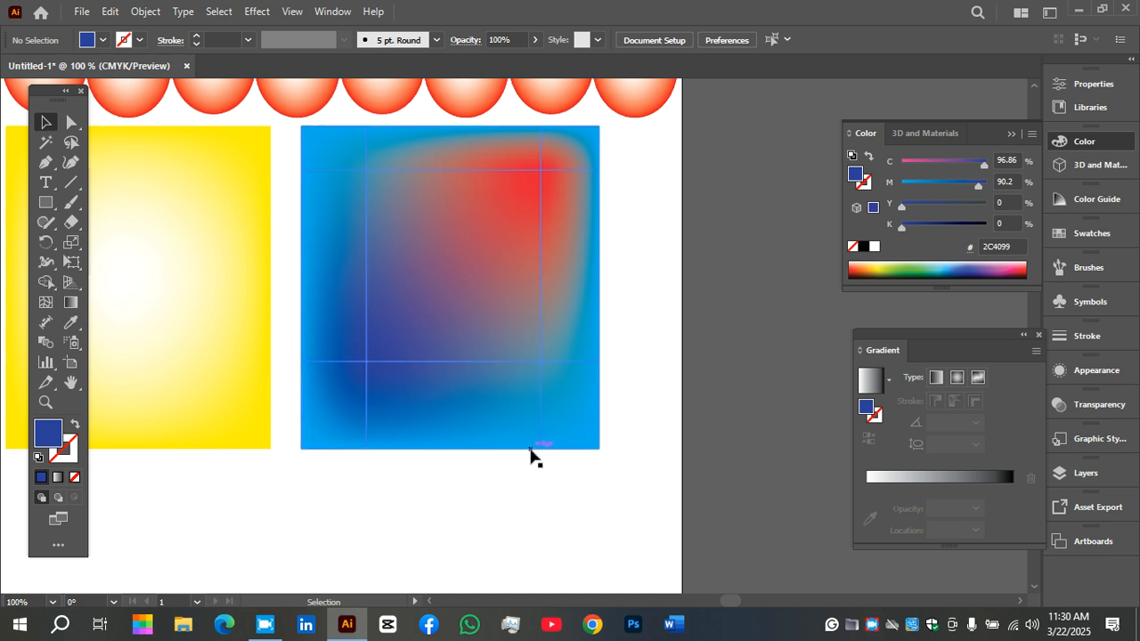
Step: Select all the ellipses and mesh rectangles and move them off the artboard, up and to the left
{"action": "key", "text": "space"}
{"action": "left_click_drag", "start_coordinate": [389, 224], "coordinate": [538, 3]}
{"action": "left_click_drag", "start_coordinate": [364, 287], "coordinate": [359, 211]}
{"action": "key", "text": "space"}
{"action": "left_click_drag", "start_coordinate": [449, 134], "coordinate": [451, 579]}
{"action": "key", "text": "ctrl+a"}
{"action": "key", "text": "ctrl+minus"}
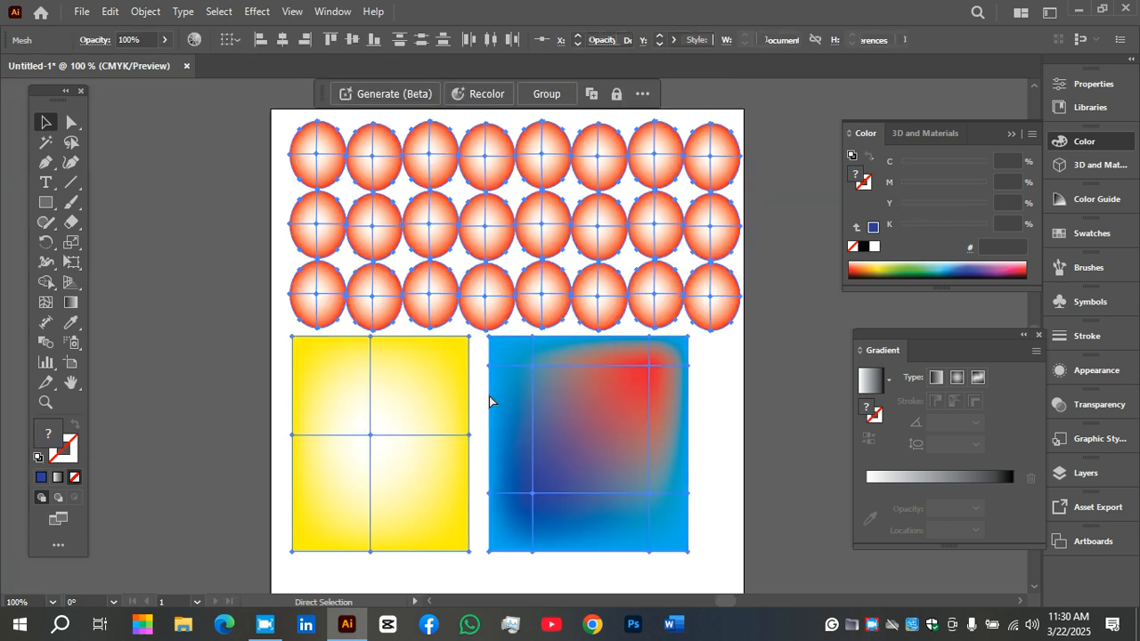
{"action": "key", "text": "ctrl+minus"}
{"action": "key", "text": "ctrl+minus"}
{"action": "left_click_drag", "start_coordinate": [598, 281], "coordinate": [247, 150]}
{"action": "key", "text": "ctrl+plus"}
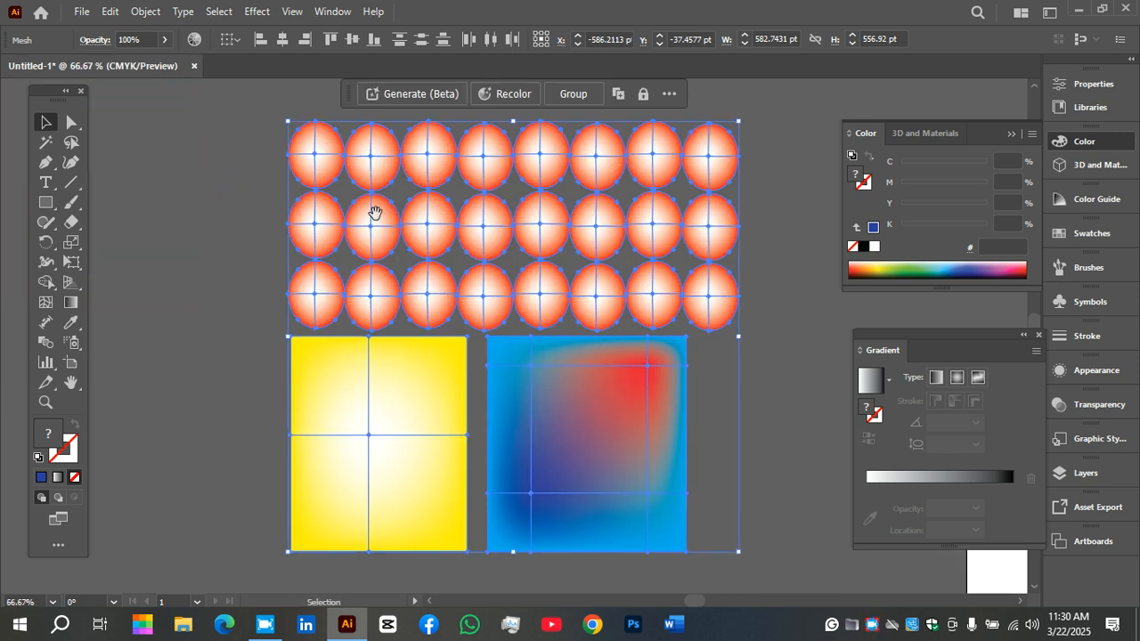
{"action": "left_click_drag", "start_coordinate": [635, 309], "coordinate": [4, 204]}
{"action": "left_click_drag", "start_coordinate": [446, 249], "coordinate": [260, 102]}
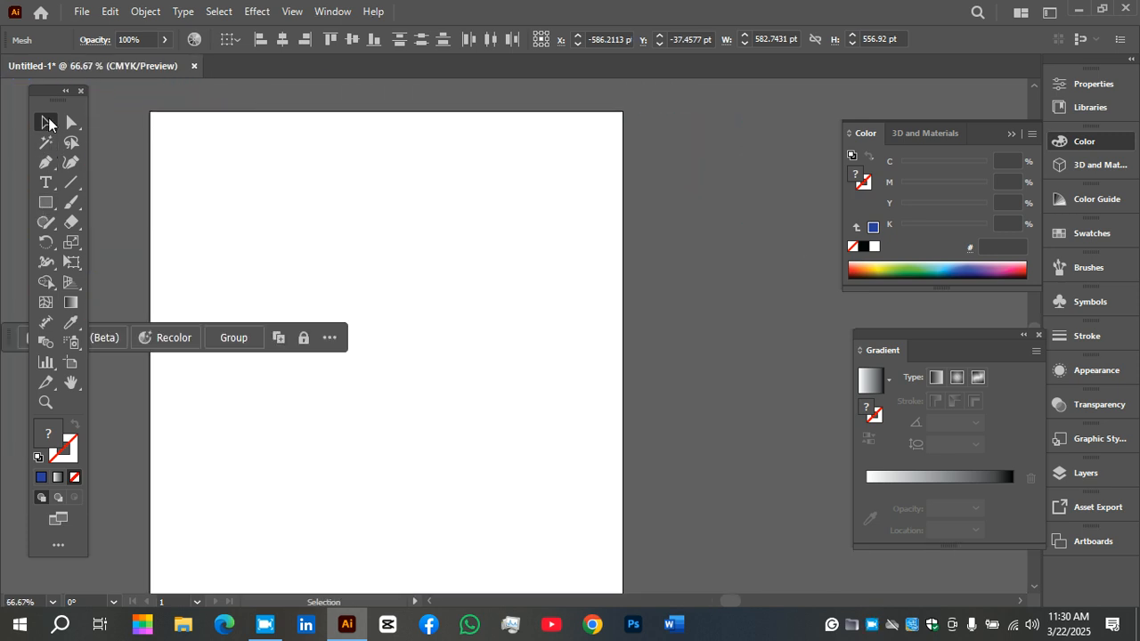
Step: Draw a small dark blue rectangle on the empty artboard and duplicate it twice, one copy to the lower right and one above
{"action": "left_click", "coordinate": [47, 201]}
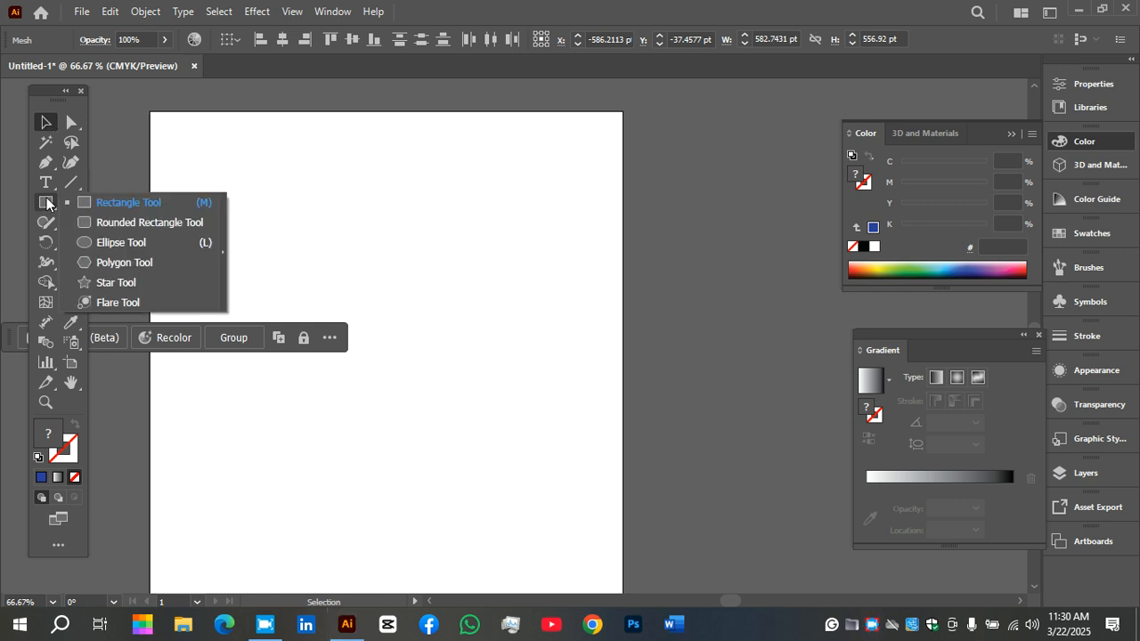
{"action": "left_click", "coordinate": [107, 202]}
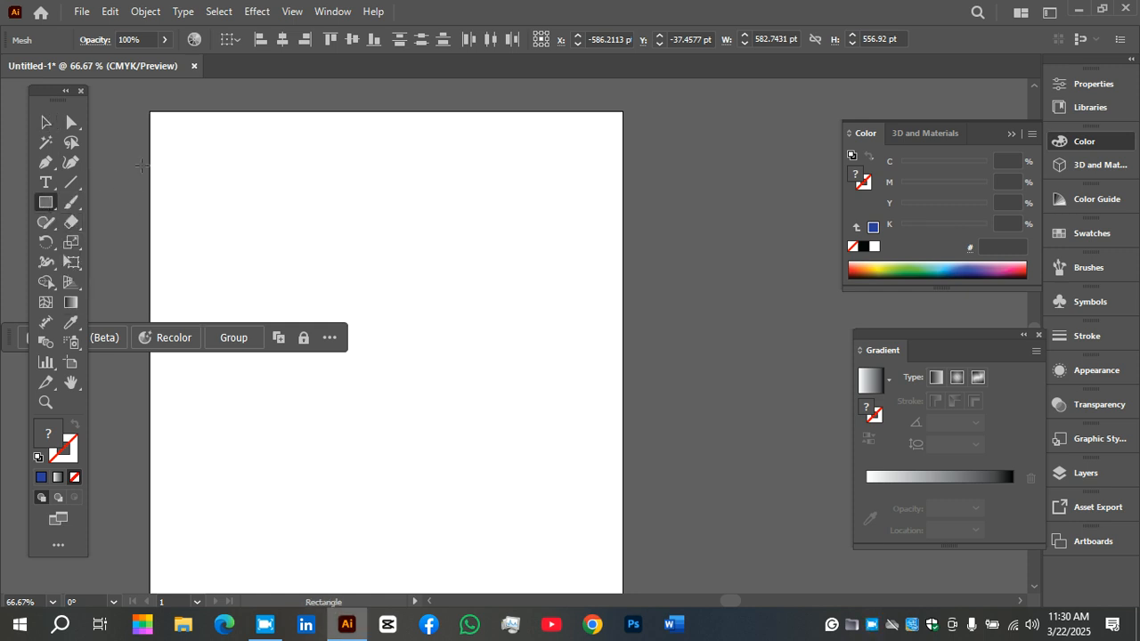
{"action": "mouse_move", "coordinate": [216, 186]}
{"action": "left_mouse_down"}
{"action": "mouse_move", "coordinate": [242, 244]}
{"action": "mouse_move", "coordinate": [282, 249]}
{"action": "mouse_move", "coordinate": [289, 265]}
{"action": "left_mouse_up"}
{"action": "left_click", "coordinate": [46, 123]}
{"action": "left_click_drag", "start_coordinate": [271, 212], "coordinate": [400, 249]}
{"action": "left_click", "coordinate": [264, 146]}
{"action": "left_click", "coordinate": [355, 157]}
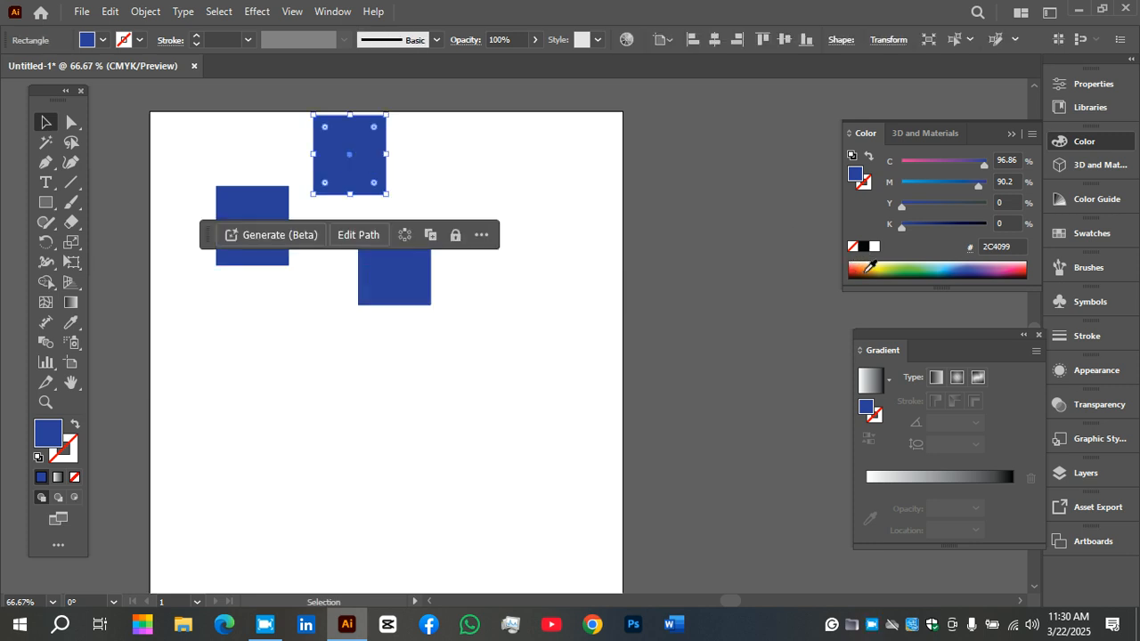
Step: Fill the upper rectangle with brown (#8B5021), the right one with red (#EF383A) and the left one with yellow
{"action": "left_click", "coordinate": [869, 271]}
{"action": "left_click", "coordinate": [417, 276]}
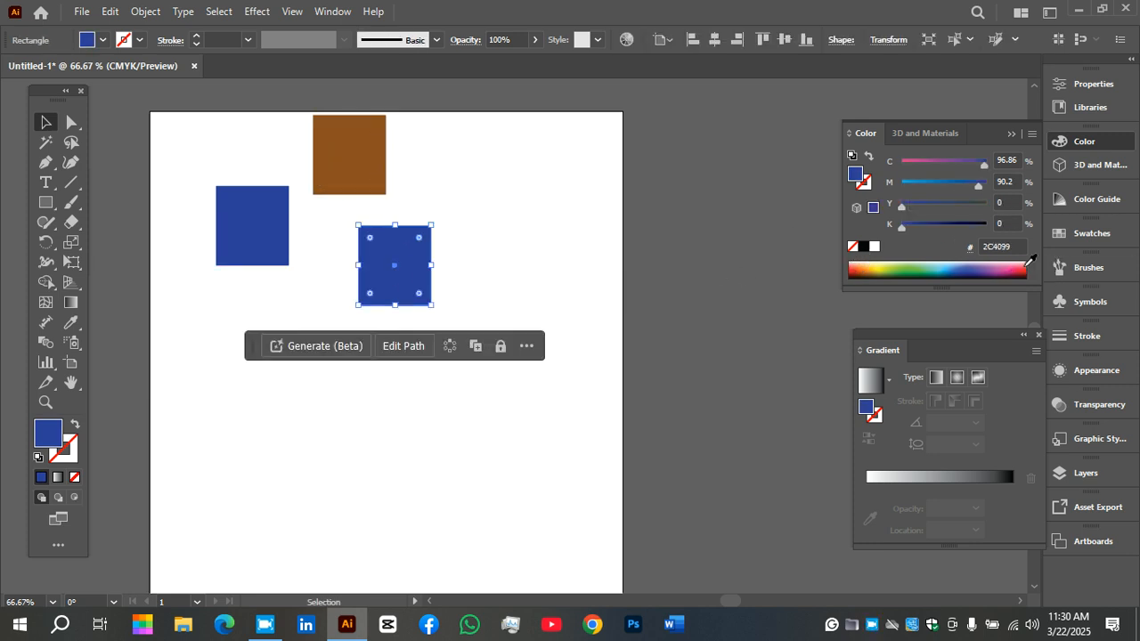
{"action": "left_click", "coordinate": [1024, 267]}
{"action": "left_click", "coordinate": [255, 236]}
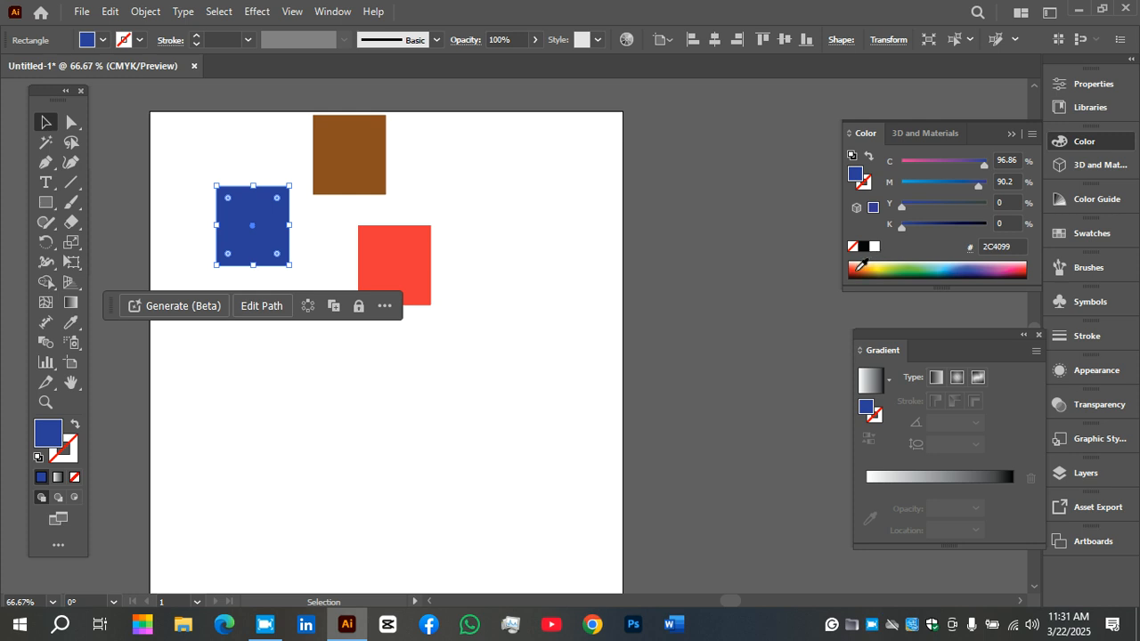
{"action": "left_click", "coordinate": [882, 267]}
{"action": "left_click", "coordinate": [440, 239]}
Step: Move the yellow and red rectangles closer together and shift the brown one slightly to the right above them
{"action": "left_click_drag", "start_coordinate": [263, 236], "coordinate": [287, 261]}
{"action": "left_click_drag", "start_coordinate": [385, 182], "coordinate": [398, 178]}
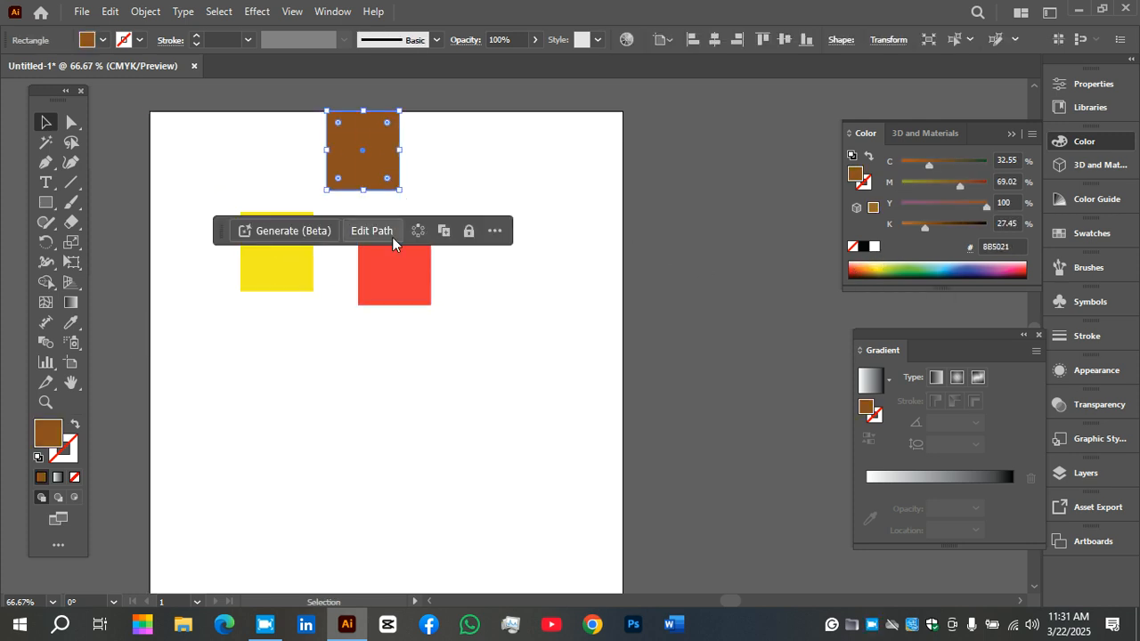
{"action": "left_click", "coordinate": [392, 233]}
{"action": "left_click_drag", "start_coordinate": [398, 263], "coordinate": [393, 254]}
Step: Select the three rectangles, blend them from yellow through brown to red with the Blend tool, and deselect the result
{"action": "left_click_drag", "start_coordinate": [471, 141], "coordinate": [151, 318]}
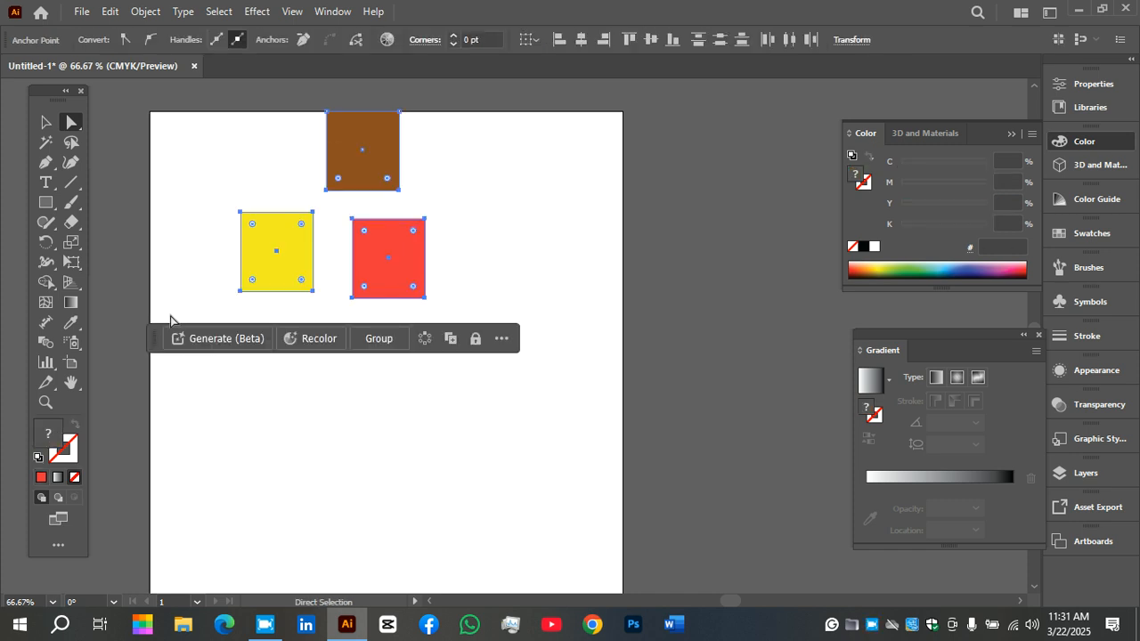
{"action": "left_click", "coordinate": [45, 307]}
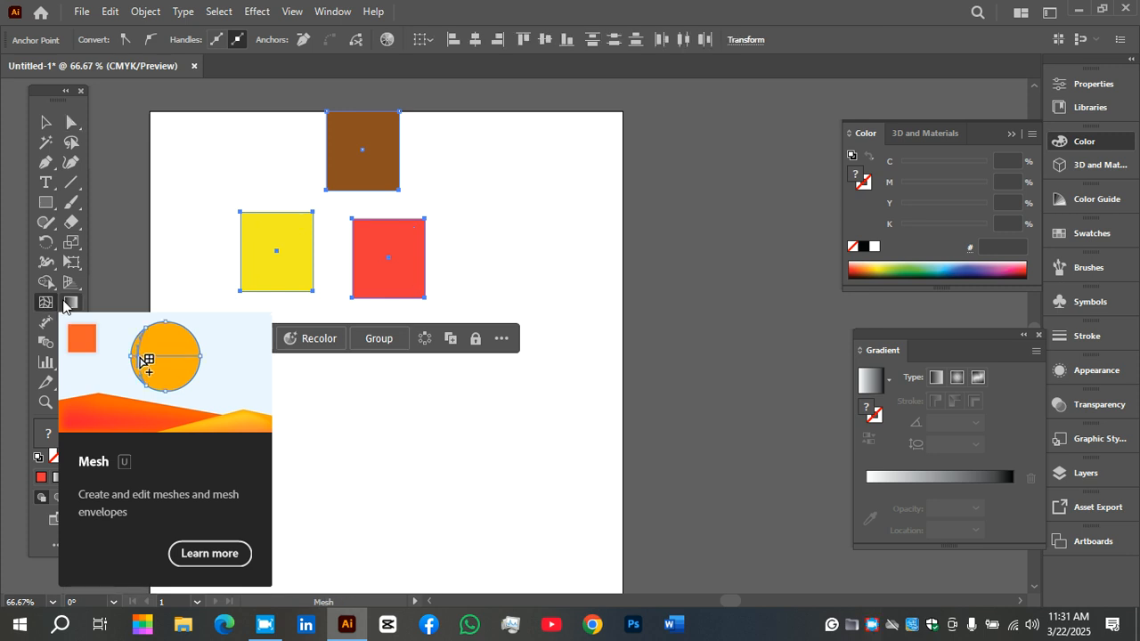
{"action": "left_click", "coordinate": [49, 343]}
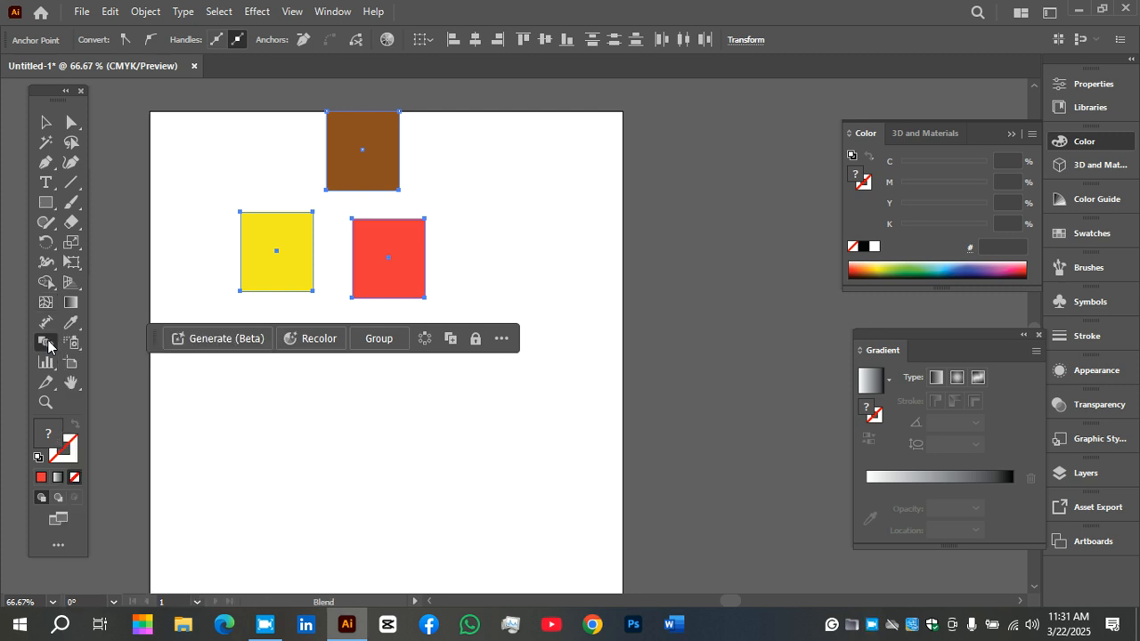
{"action": "left_click", "coordinate": [279, 253]}
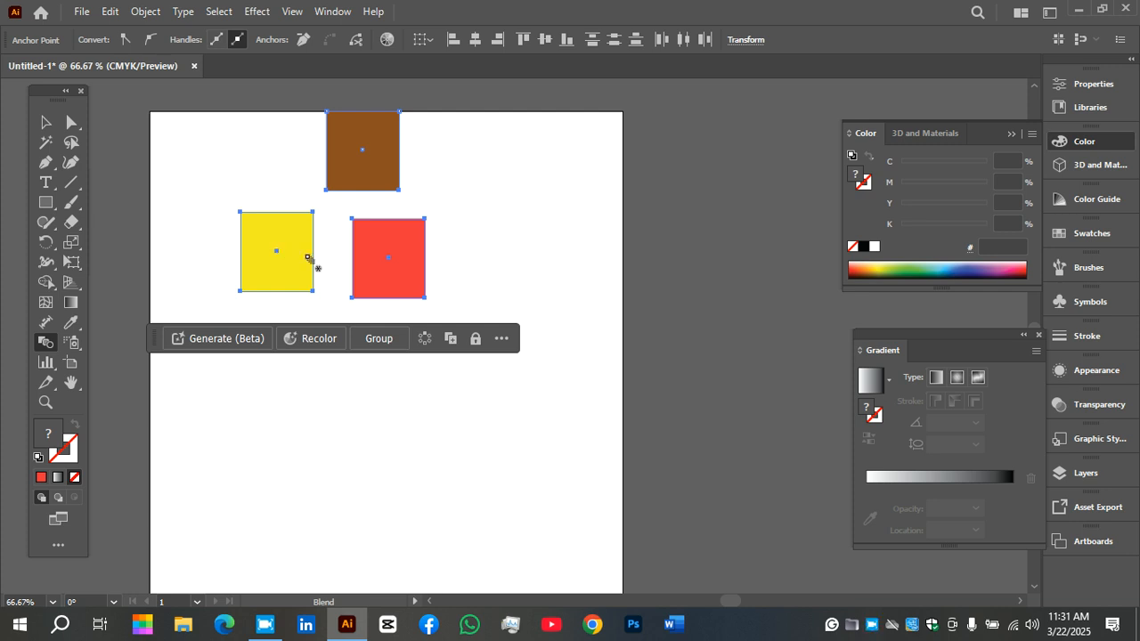
{"action": "left_click", "coordinate": [361, 150]}
{"action": "left_click", "coordinate": [389, 256]}
{"action": "key", "text": "v"}
{"action": "left_click", "coordinate": [555, 276]}
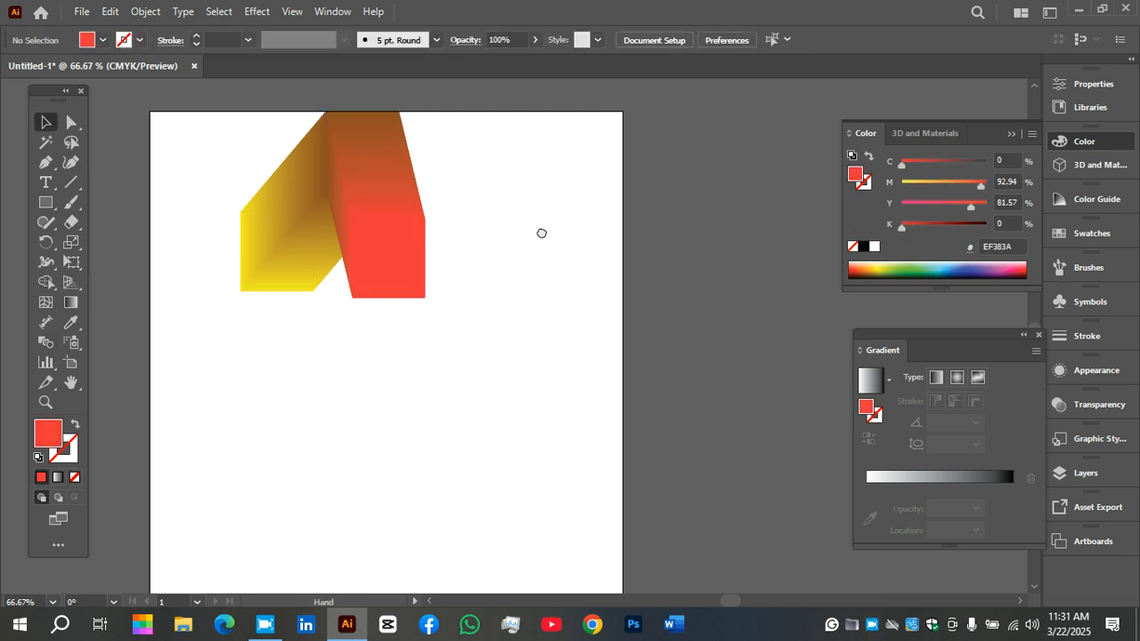
Step: Draw a rectangle below the blend, fill it with 100% magenta and 100% yellow, make it taller, and place two copies to its right
{"action": "left_click_drag", "start_coordinate": [541, 233], "coordinate": [593, 337]}
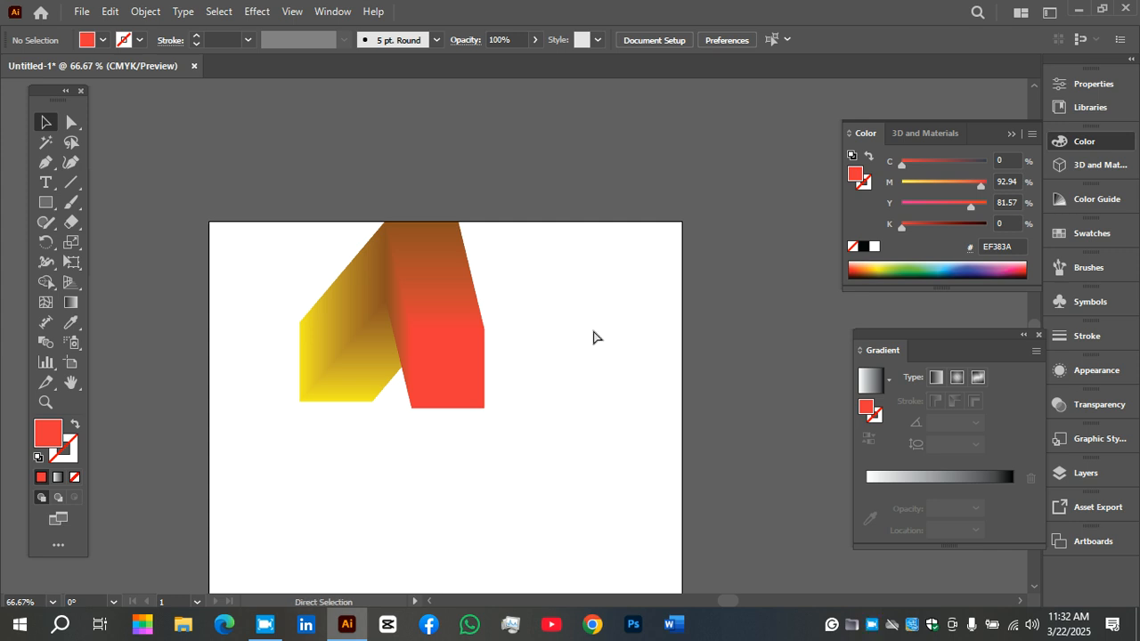
{"action": "scroll", "coordinate": [529, 183], "scroll_direction": "down", "scroll_amount": 3}
{"action": "left_click", "coordinate": [45, 202]}
{"action": "left_click_drag", "start_coordinate": [264, 277], "coordinate": [343, 340]}
{"action": "left_click", "coordinate": [45, 122]}
{"action": "left_click_drag", "start_coordinate": [975, 186], "coordinate": [999, 201]}
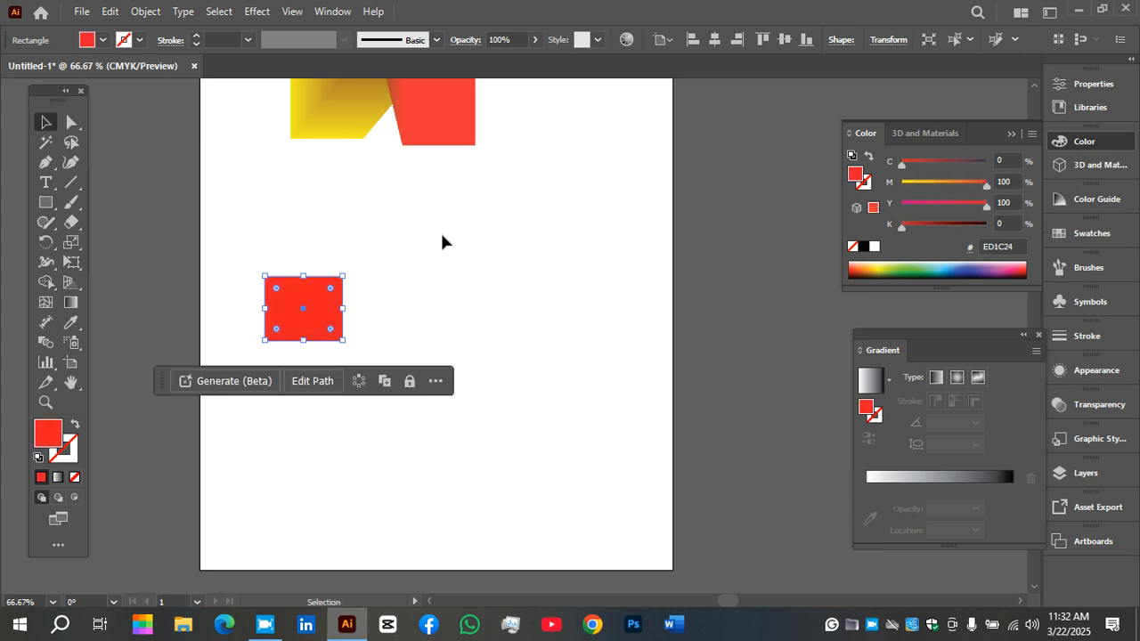
{"action": "left_click_drag", "start_coordinate": [304, 344], "coordinate": [467, 262]}
{"action": "left_click_drag", "start_coordinate": [468, 263], "coordinate": [466, 378]}
Step: Recolour the lower copy yellow and the upper copy dark blue (#2B2B7C), leaving the original red
{"action": "left_click_drag", "start_coordinate": [986, 181], "coordinate": [895, 183]}
{"action": "left_click", "coordinate": [428, 265]}
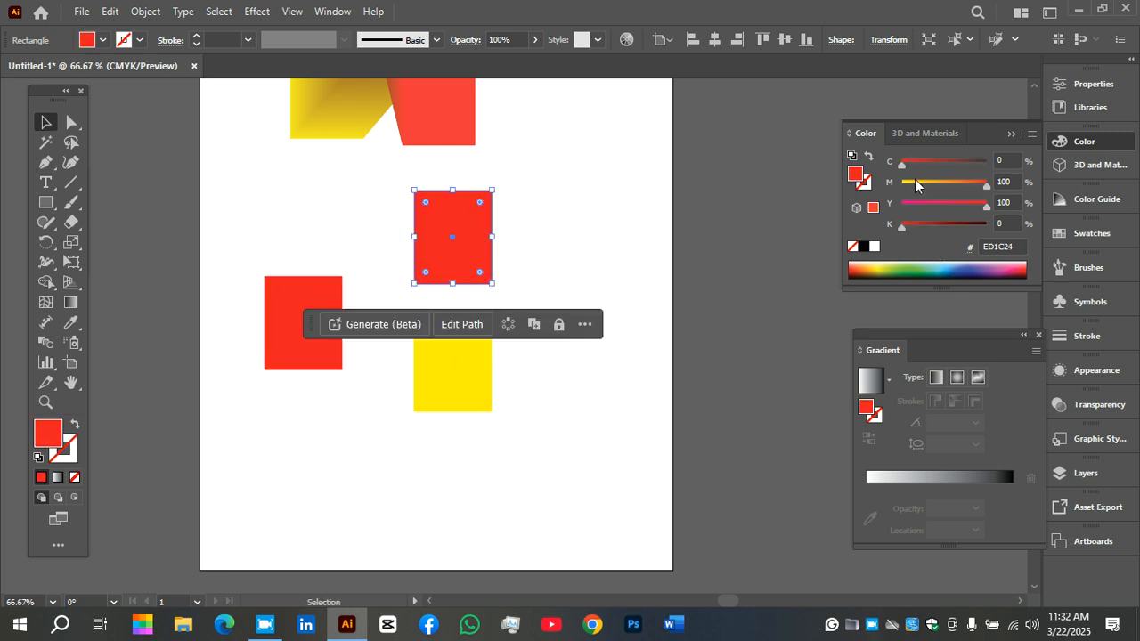
{"action": "left_click", "coordinate": [973, 267]}
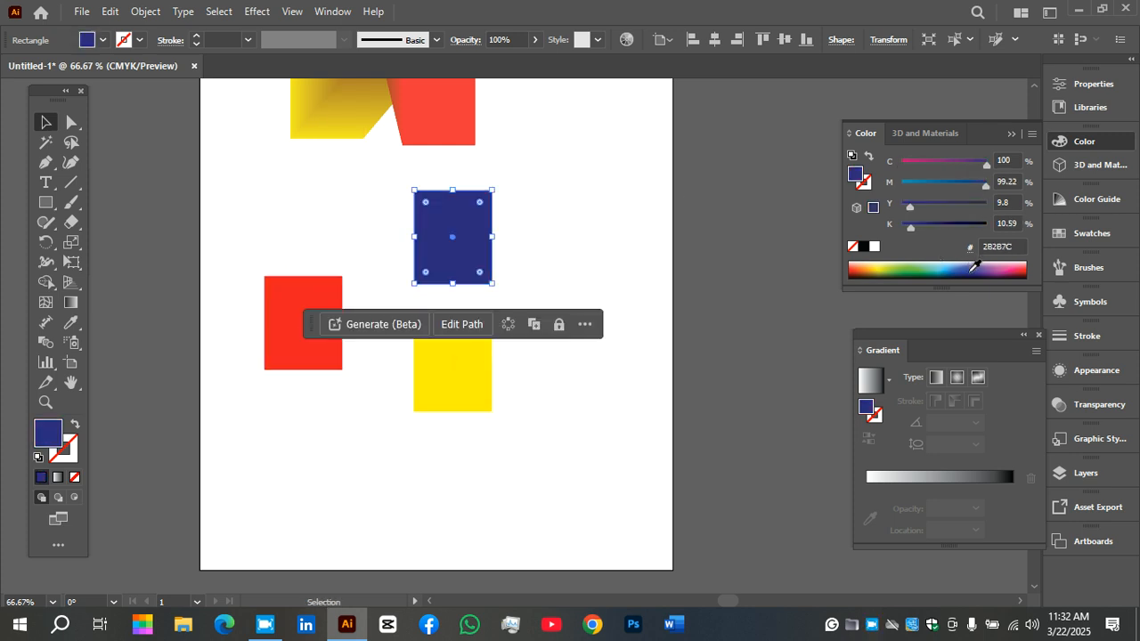
{"action": "left_click", "coordinate": [594, 303]}
Step: Shift the red rectangle slightly right and move the dark blue rectangle up and to the left
{"action": "left_click_drag", "start_coordinate": [303, 330], "coordinate": [320, 330]}
{"action": "left_click_drag", "start_coordinate": [432, 277], "coordinate": [416, 250]}
{"action": "left_click", "coordinate": [537, 237]}
Step: Select the three new rectangles, blend them from red through dark blue to yellow, and deselect the blend
{"action": "left_click_drag", "start_coordinate": [536, 411], "coordinate": [546, 406]}
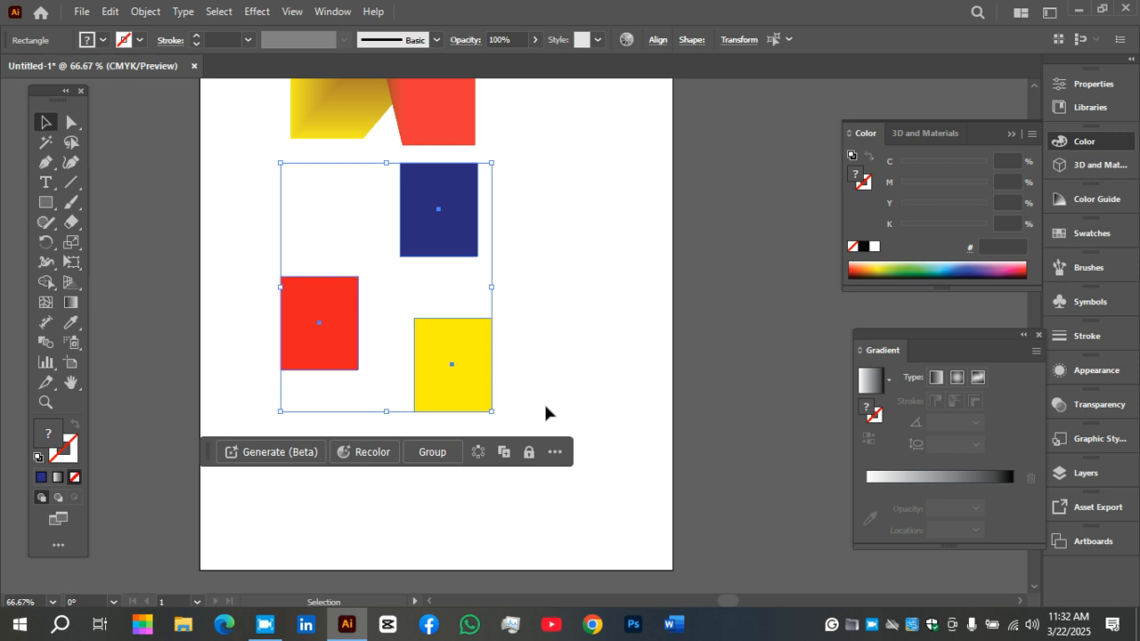
{"action": "left_click", "coordinate": [51, 346]}
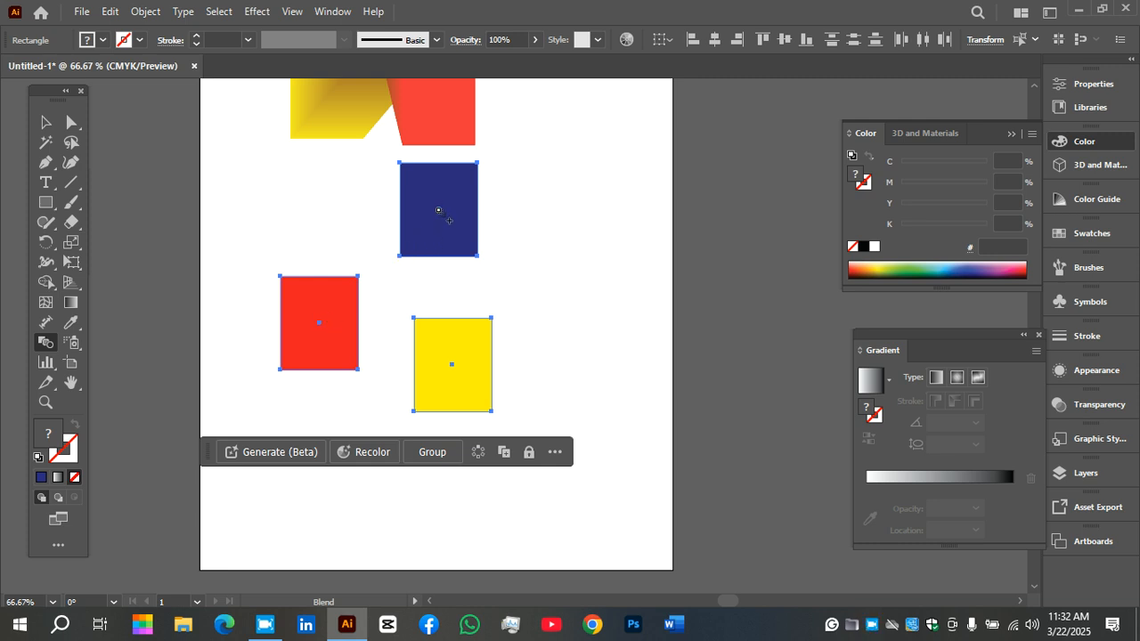
{"action": "left_click", "coordinate": [438, 212]}
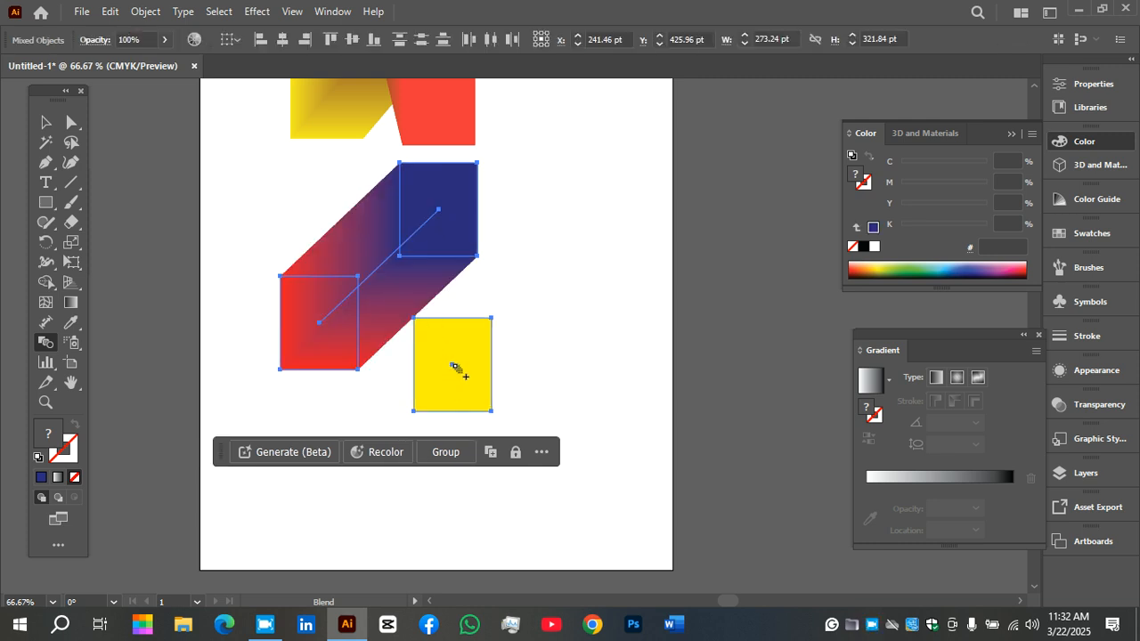
{"action": "left_click", "coordinate": [451, 364]}
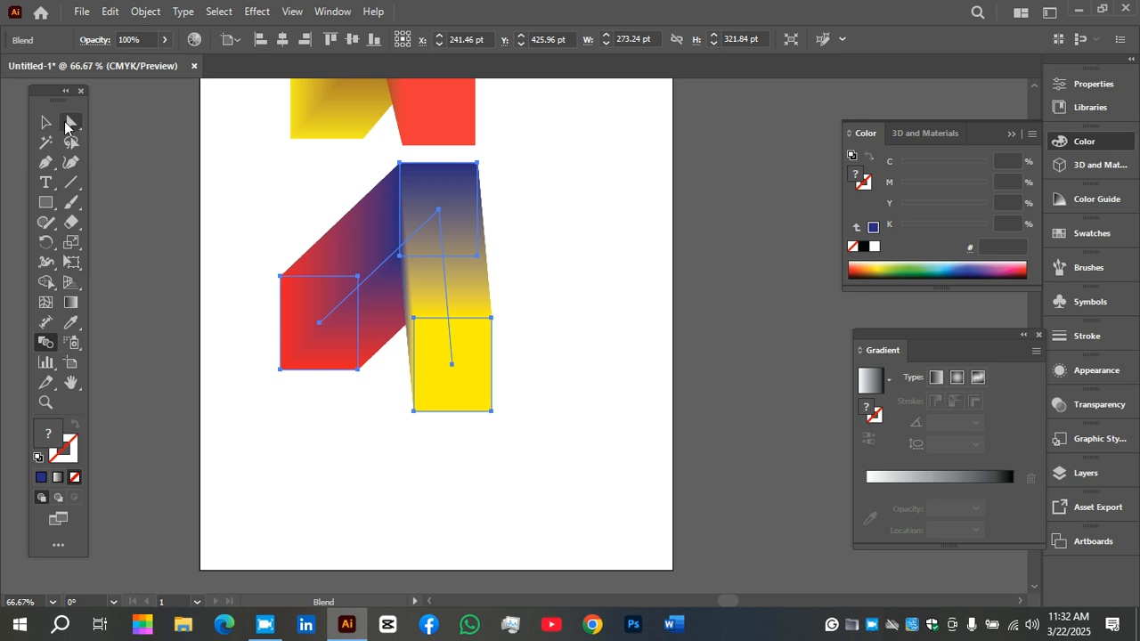
{"action": "left_click", "coordinate": [45, 122]}
{"action": "left_click", "coordinate": [578, 260]}
Step: Draw a dark blue circle about 119 pt wide below the second blend and duplicate it to the lower right and upper right
{"action": "left_click_drag", "start_coordinate": [593, 260], "coordinate": [411, 109]}
{"action": "left_click_drag", "start_coordinate": [37, 209], "coordinate": [88, 242]}
{"action": "left_click_drag", "start_coordinate": [196, 323], "coordinate": [287, 414]}
{"action": "key", "text": "v"}
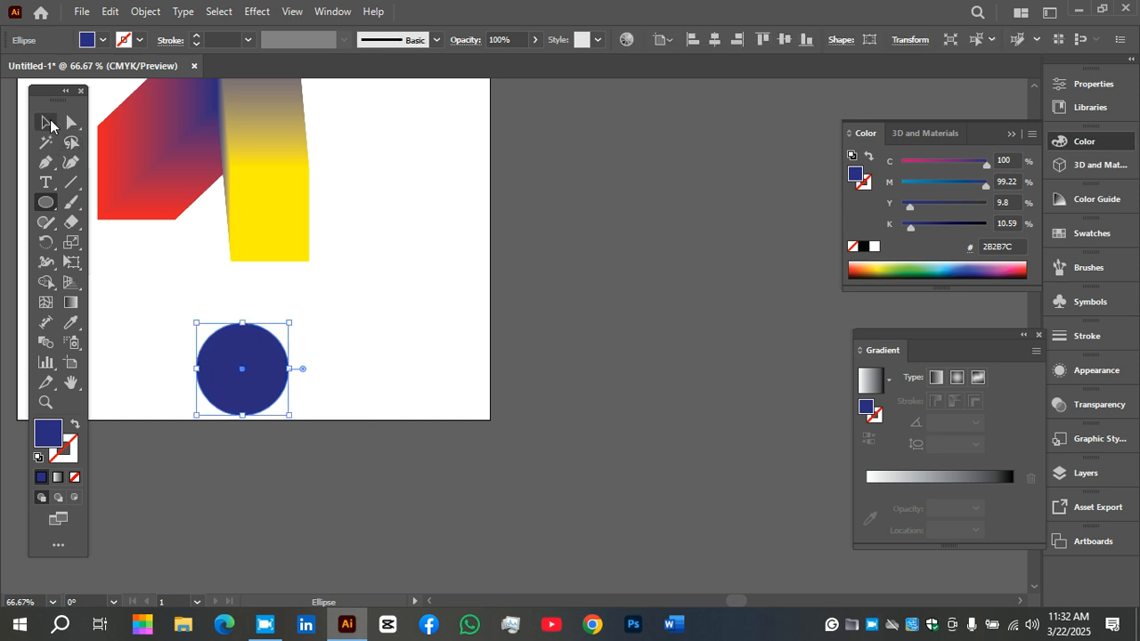
{"action": "left_click_drag", "start_coordinate": [255, 375], "coordinate": [370, 414]}
{"action": "left_click", "coordinate": [347, 288]}
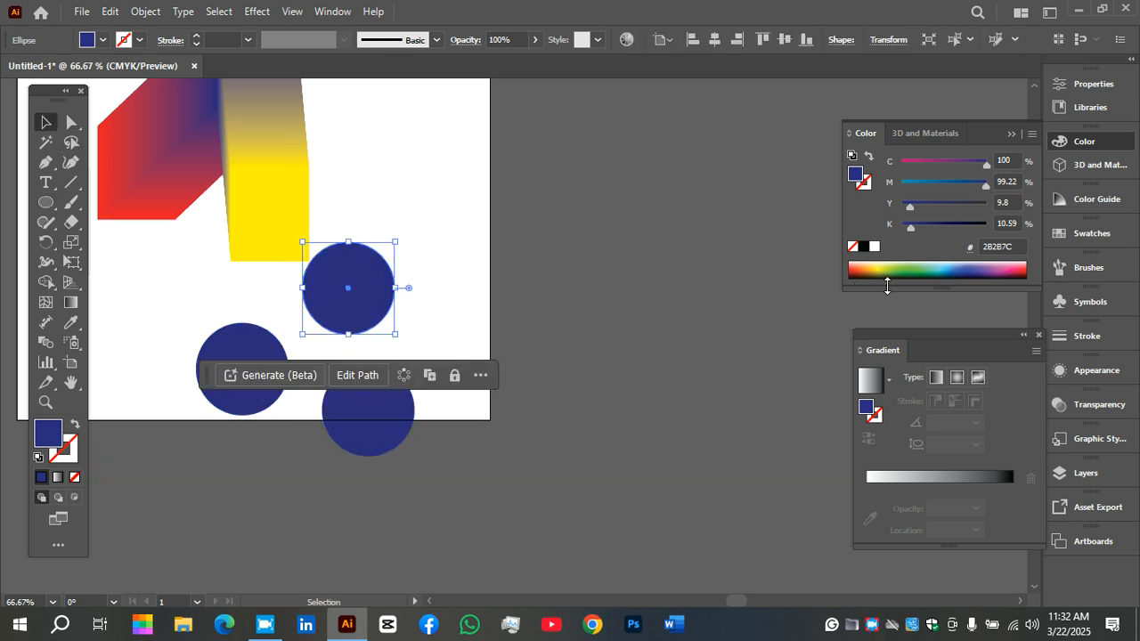
Step: Fill the upper circle with green and the lower-right circle with pink, keeping the left circle dark blue
{"action": "left_click", "coordinate": [905, 267]}
{"action": "left_click", "coordinate": [400, 409]}
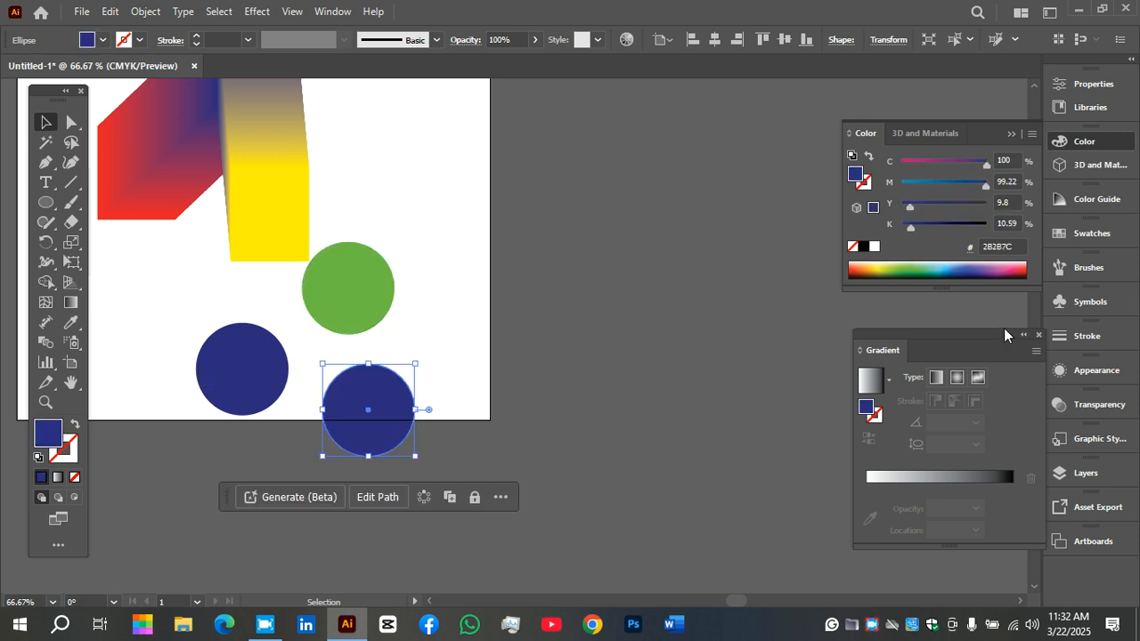
{"action": "left_click", "coordinate": [1001, 267]}
{"action": "left_click", "coordinate": [236, 365]}
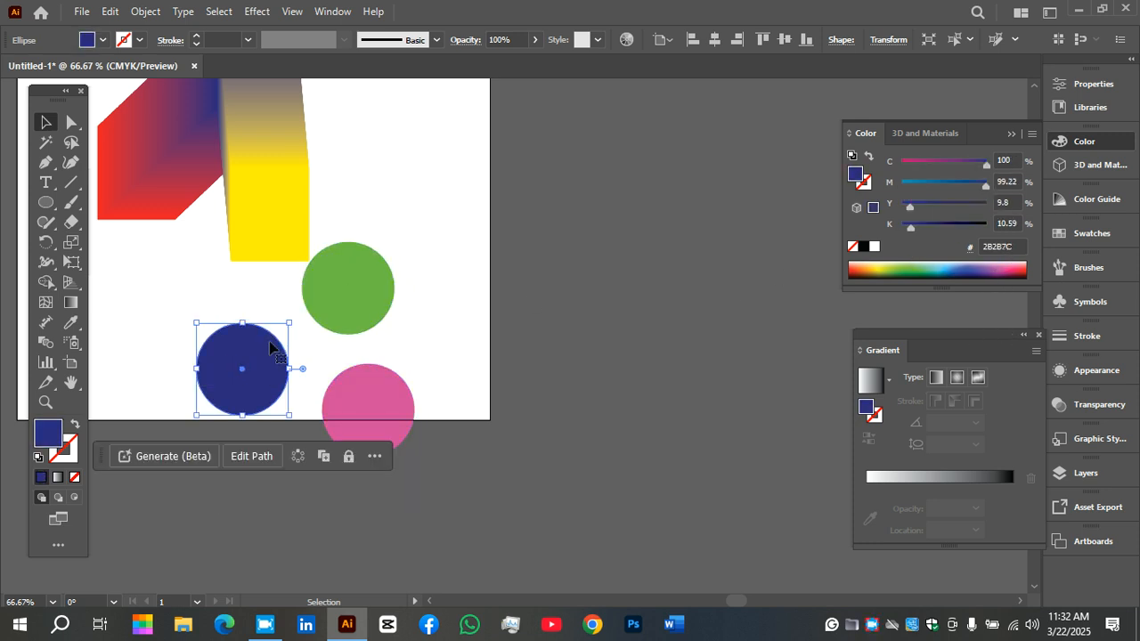
{"action": "left_click", "coordinate": [133, 294]}
Step: Blend the three circles from dark blue through green to pink and deselect the blend
{"action": "left_click", "coordinate": [256, 365]}
{"action": "left_click", "coordinate": [359, 313], "text": "shift"}
{"action": "left_click", "coordinate": [372, 424], "text": "shift"}
{"action": "left_click", "coordinate": [46, 341]}
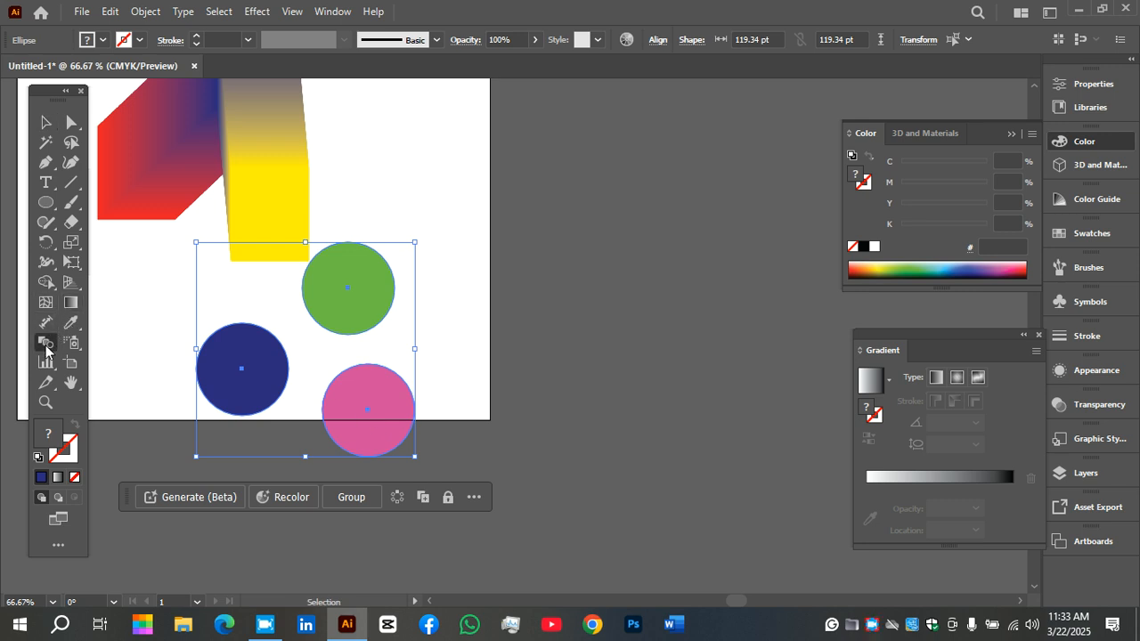
{"action": "left_click", "coordinate": [241, 368]}
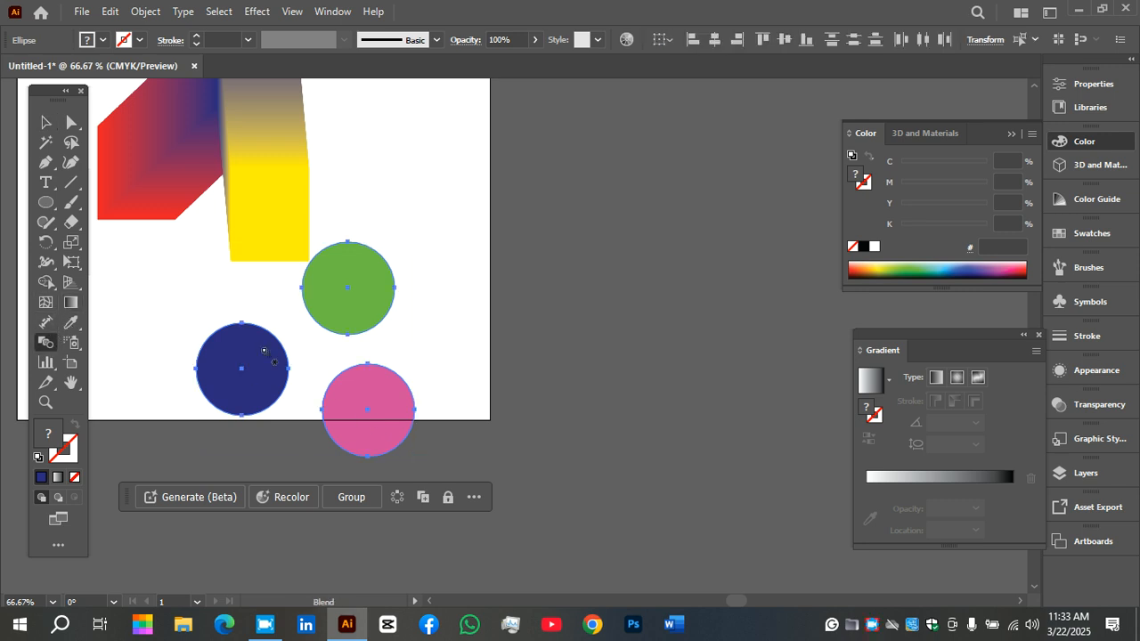
{"action": "left_click", "coordinate": [353, 292]}
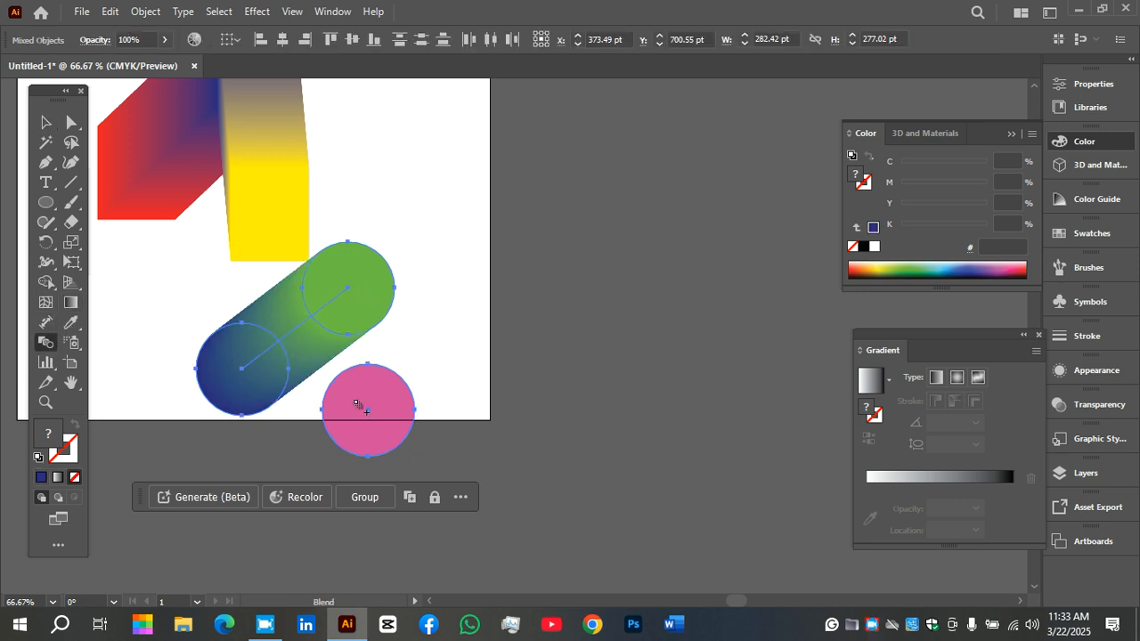
{"action": "left_click", "coordinate": [367, 407]}
{"action": "left_click", "coordinate": [46, 122]}
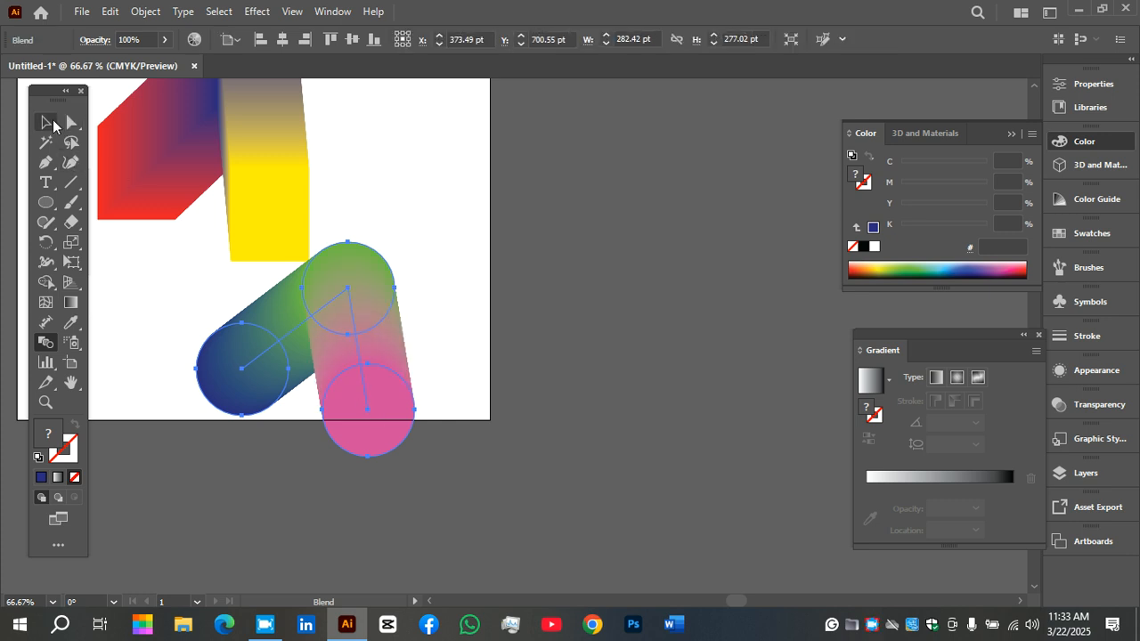
{"action": "left_click", "coordinate": [455, 168]}
{"action": "left_click_drag", "start_coordinate": [455, 168], "coordinate": [489, 161]}
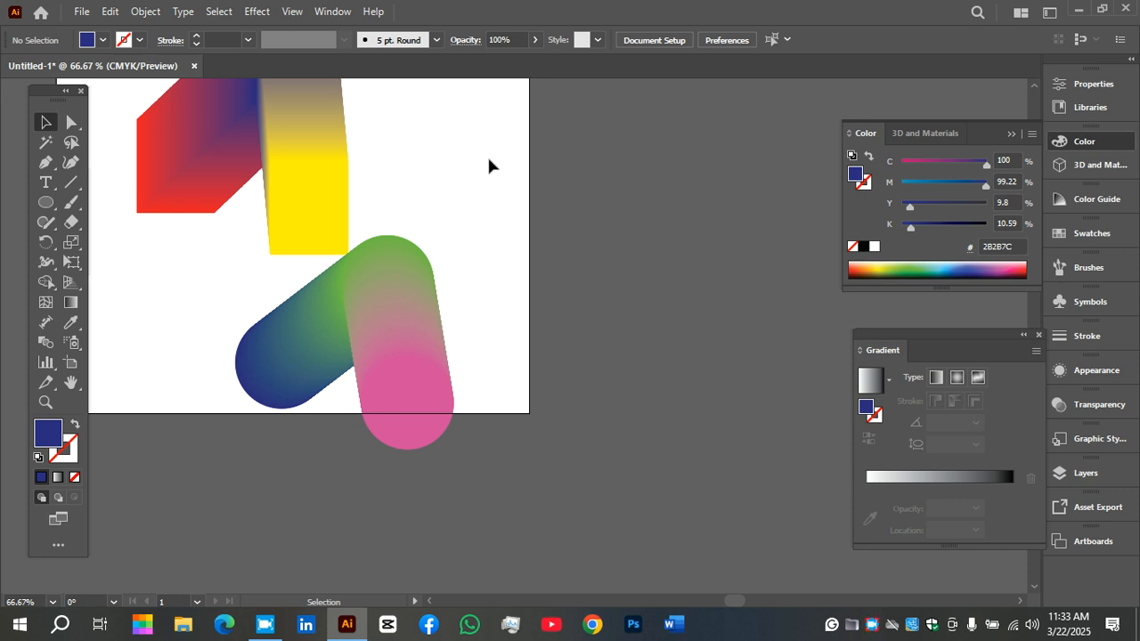
{"action": "left_click_drag", "start_coordinate": [483, 223], "coordinate": [612, 159]}
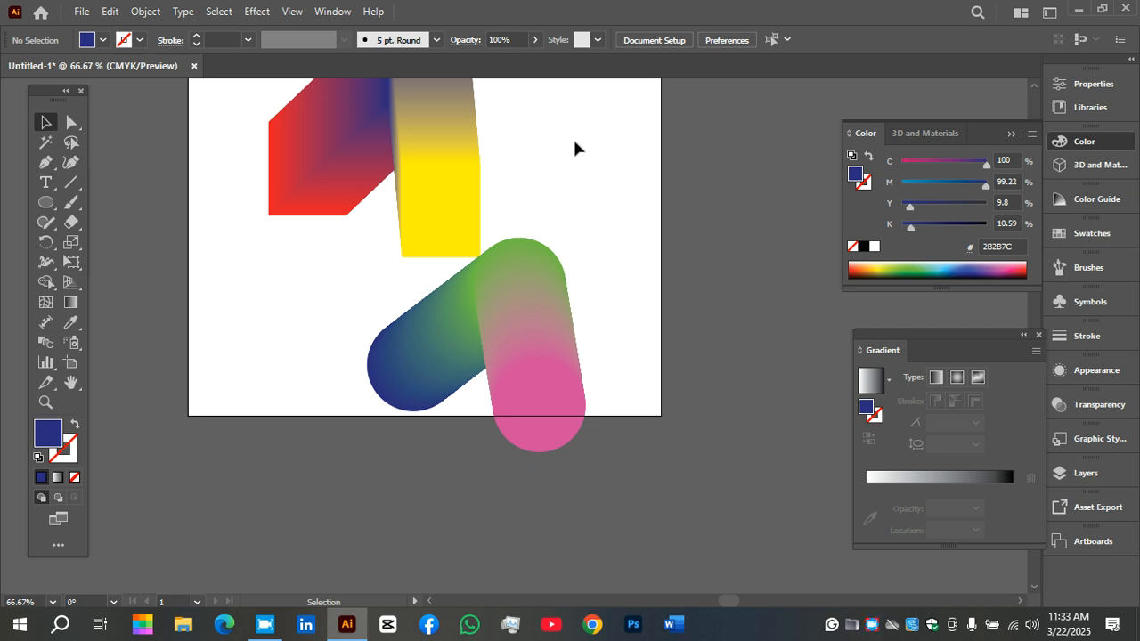
{"action": "right_click", "coordinate": [868, 618]}
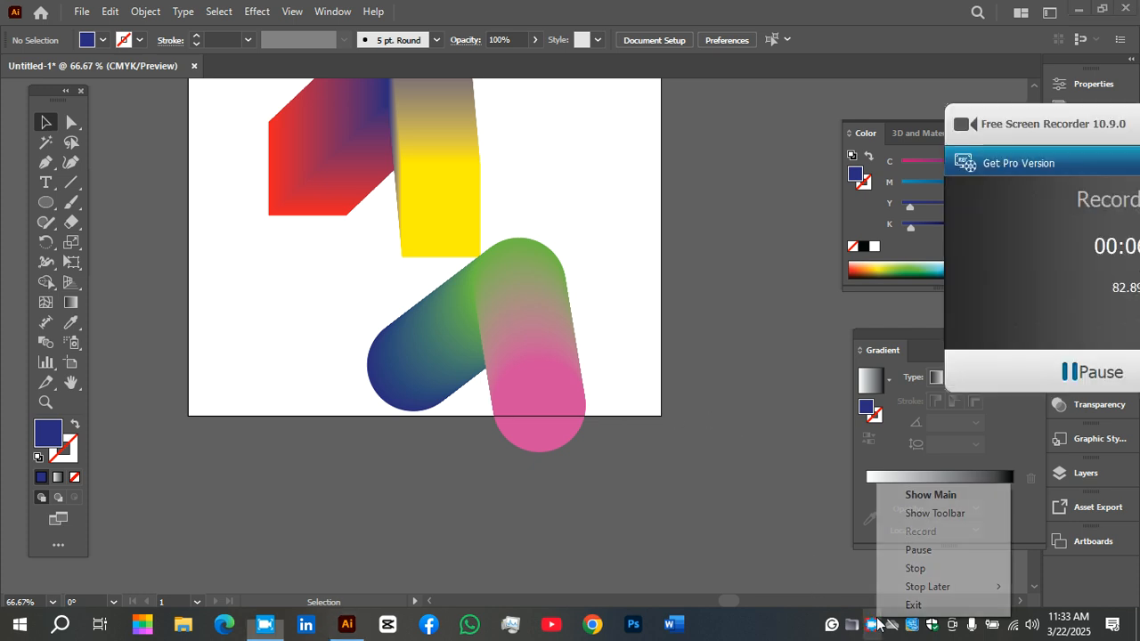
{"action": "left_click", "coordinate": [1113, 382]}
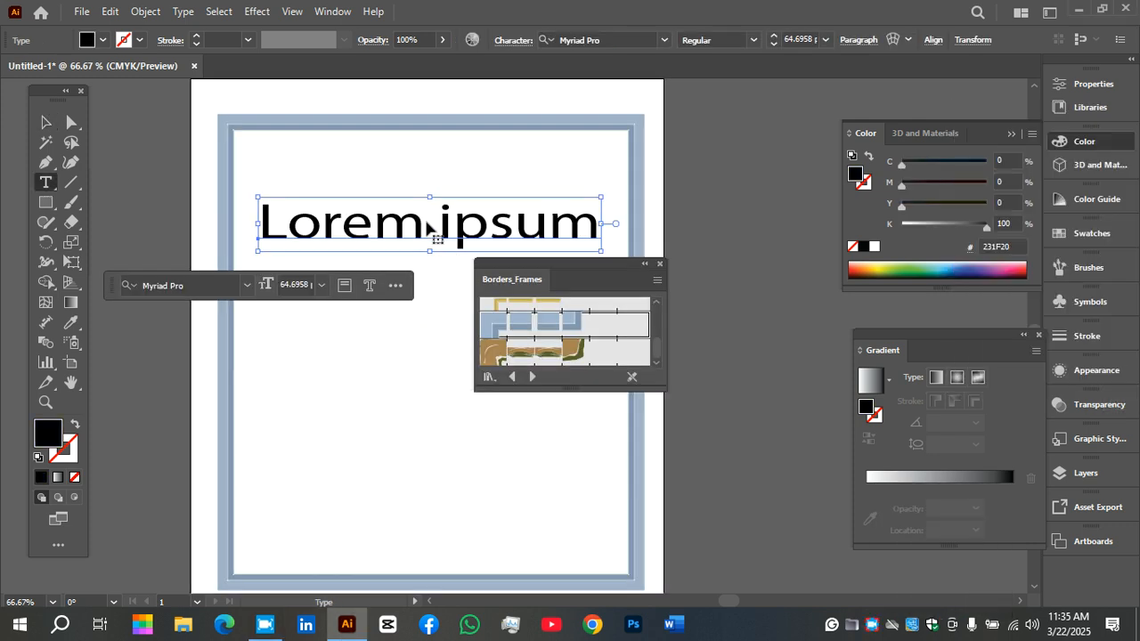
Step: Replace the Lorem ipsum placeholder inside the blue frame with the text "ASIAN IT SERVICE"
{"action": "triple_click", "coordinate": [427, 222]}
{"action": "type", "text": "S"}
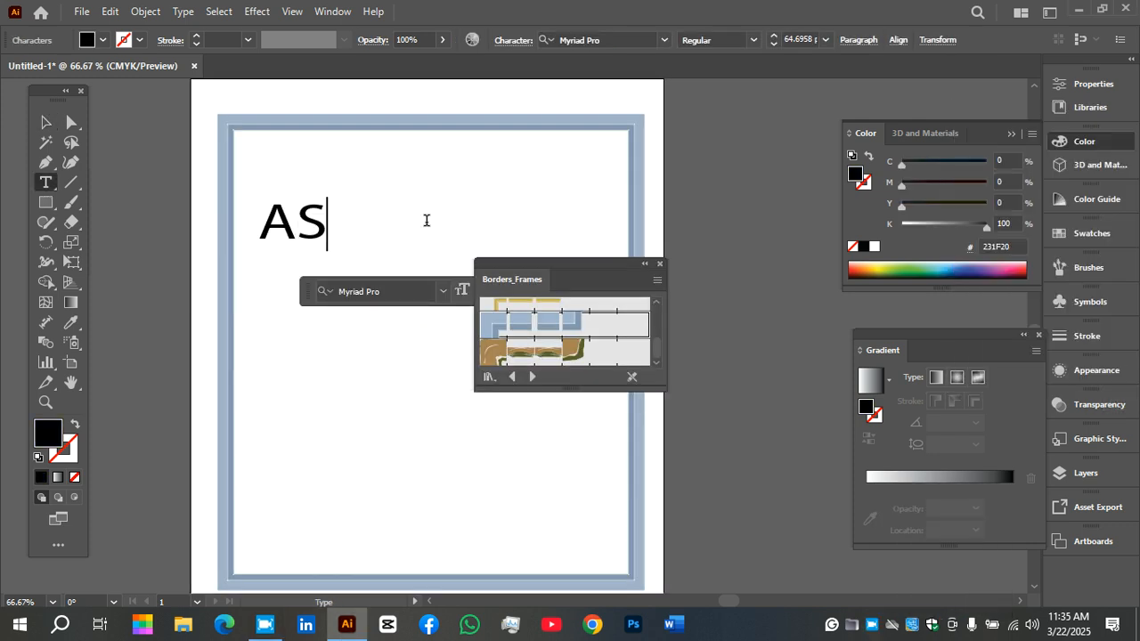
{"action": "type", "text": "IAN IT SERVIE"}
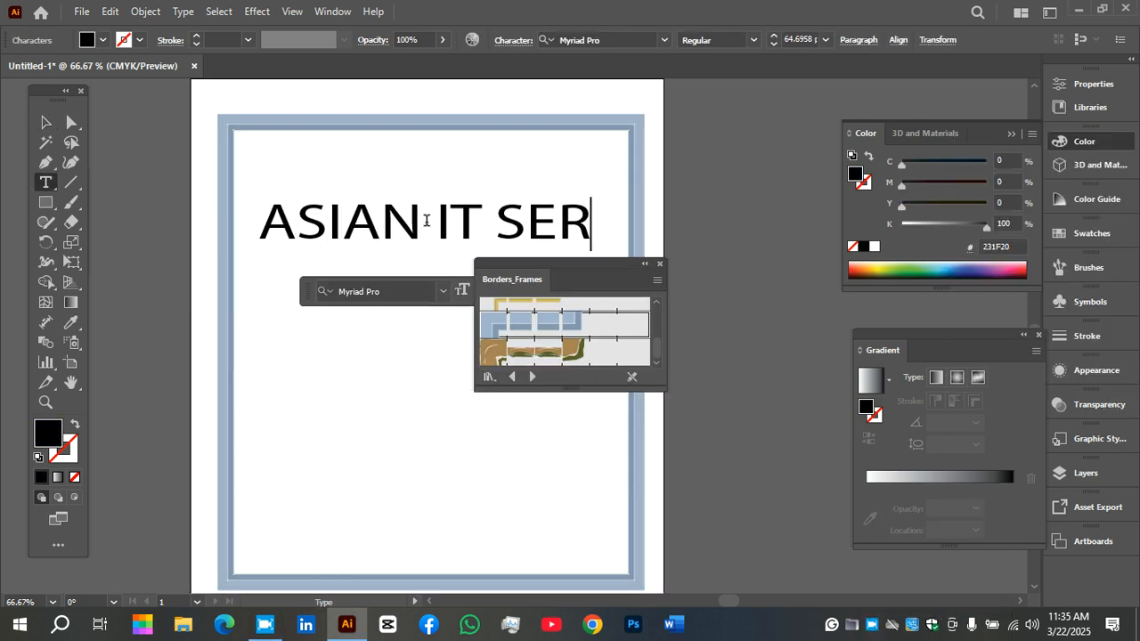
{"action": "key", "text": "BackSpace"}
{"action": "key", "text": "BackSpace"}
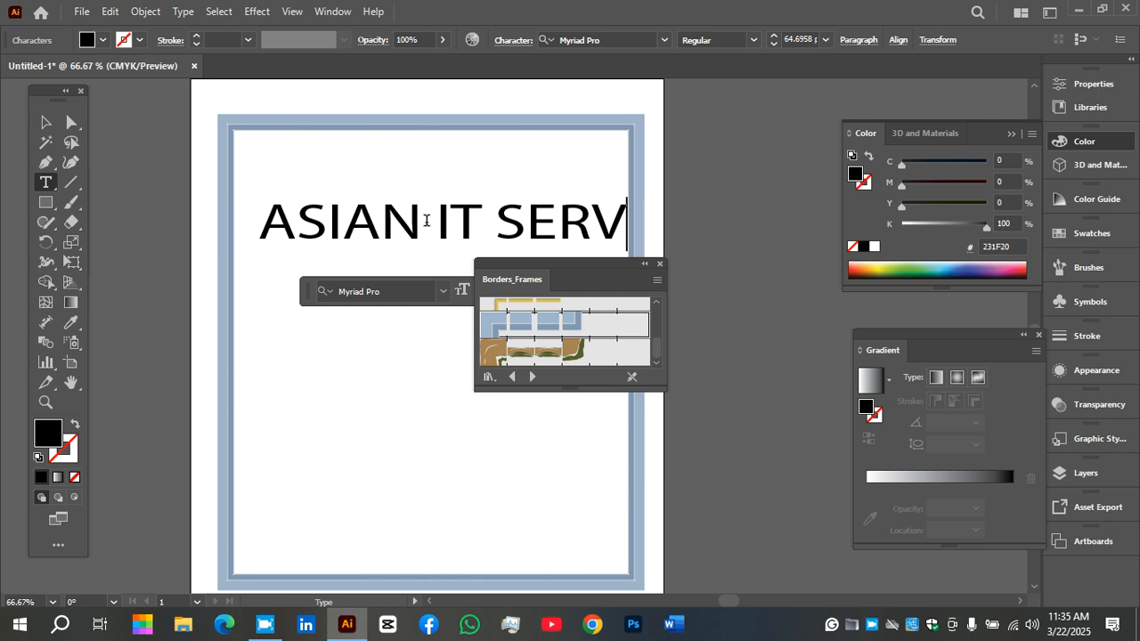
{"action": "type", "text": "IVE"}
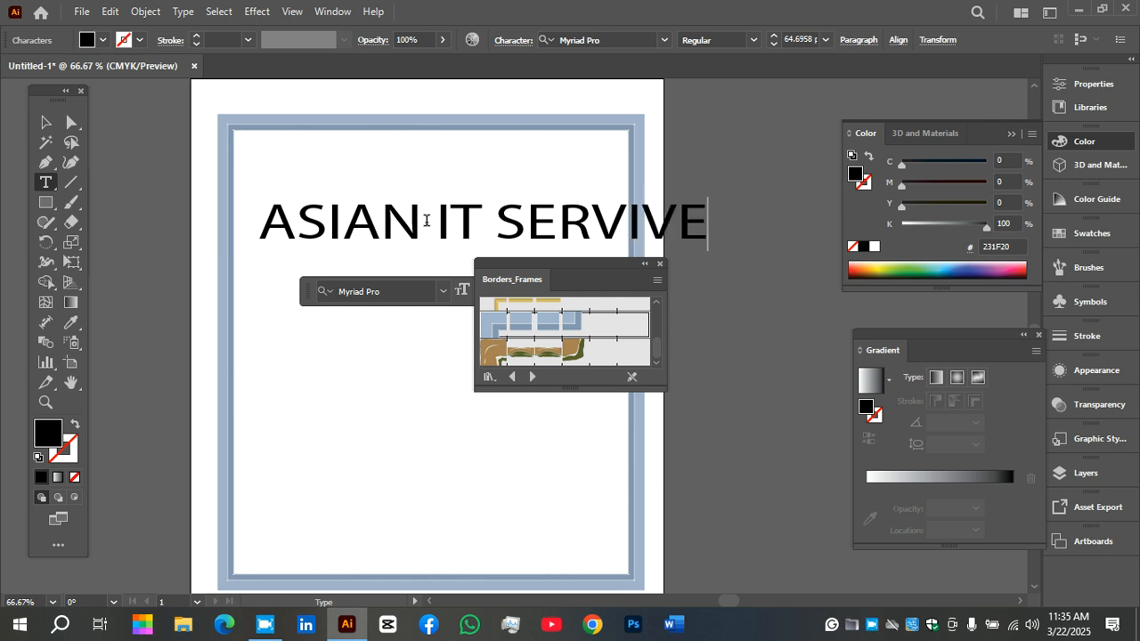
{"action": "key", "text": "BackSpace"}
{"action": "key", "text": "BackSpace"}
{"action": "type", "text": "C"}
{"action": "key", "text": "BackSpace"}
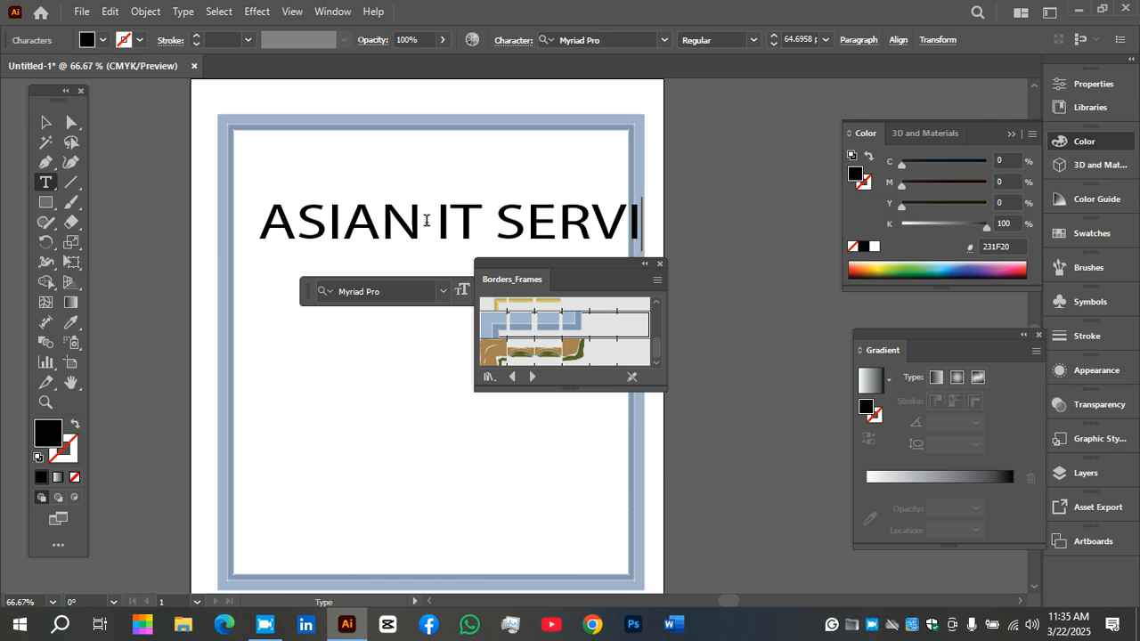
{"action": "type", "text": "CE"}
{"action": "key", "text": "Escape"}
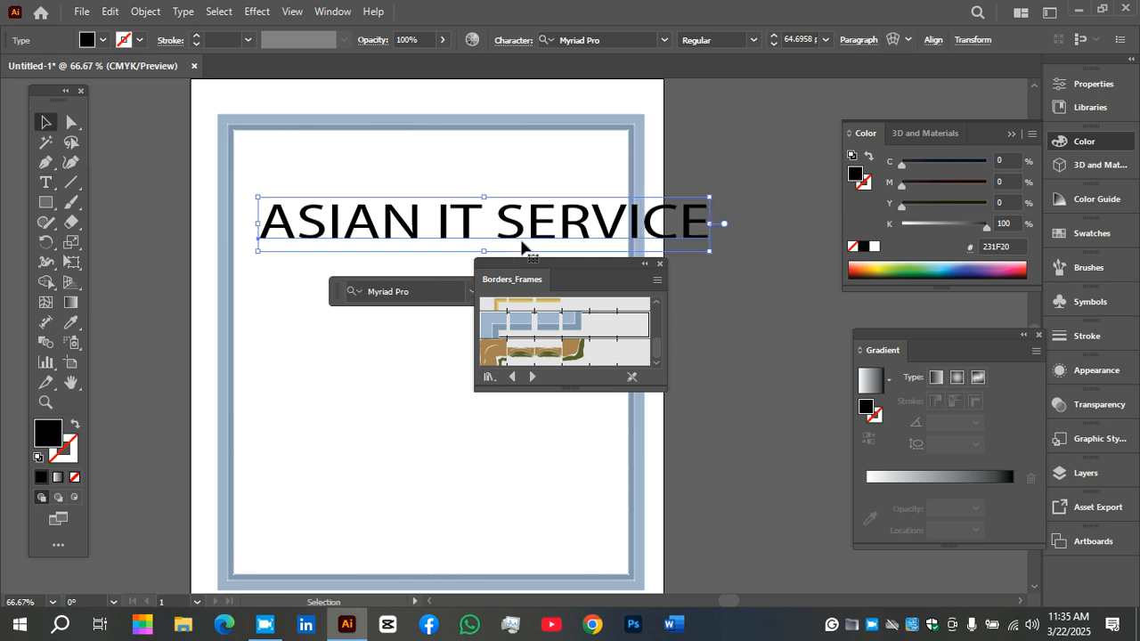
Step: Move the ASIAN IT SERVICE text up and to the left and change its font to Okay Jelly
{"action": "left_click_drag", "start_coordinate": [522, 247], "coordinate": [468, 222]}
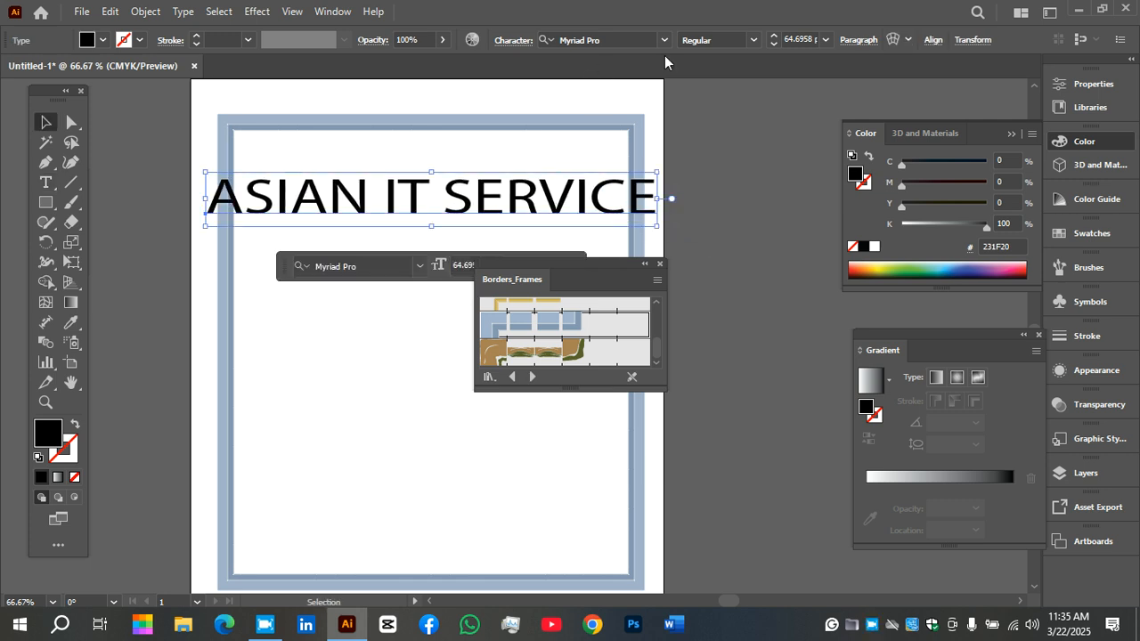
{"action": "left_click", "coordinate": [754, 40]}
{"action": "left_click", "coordinate": [721, 59]}
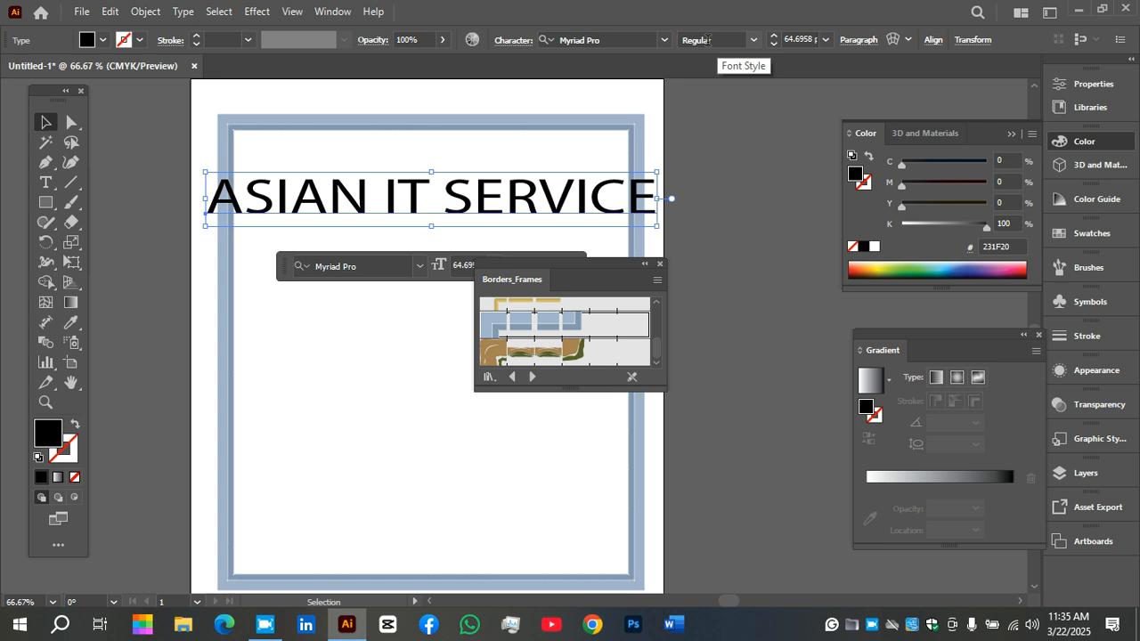
{"action": "left_click", "coordinate": [582, 41]}
{"action": "key", "text": "Down"}
{"action": "key", "text": "Down"}
{"action": "key", "text": "Down"}
{"action": "key", "text": "Down"}
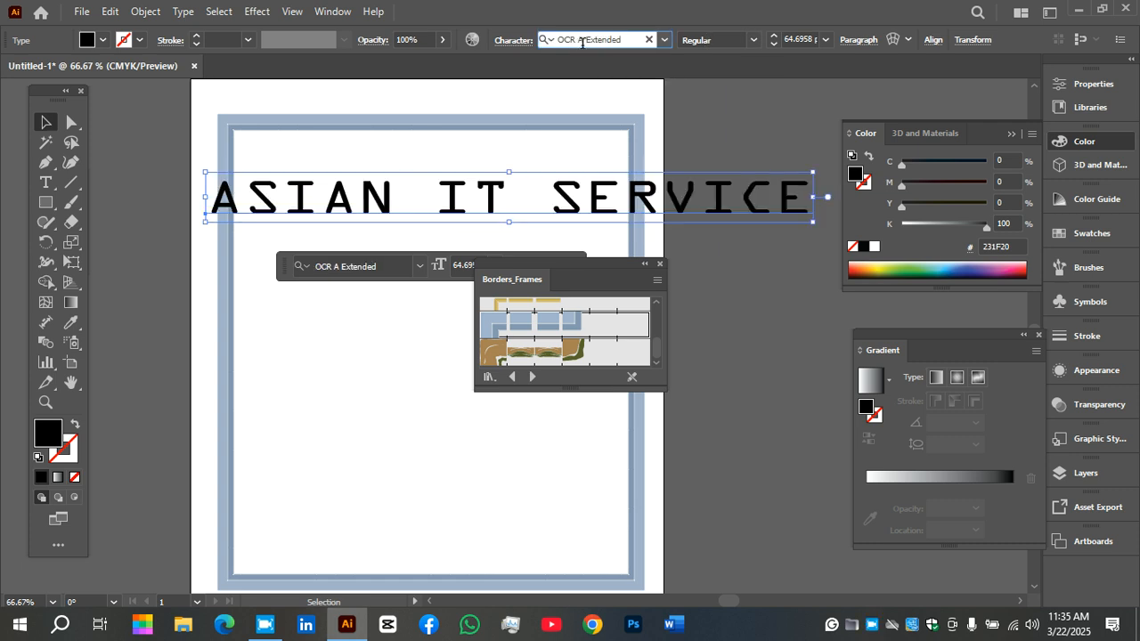
{"action": "key", "text": "Down"}
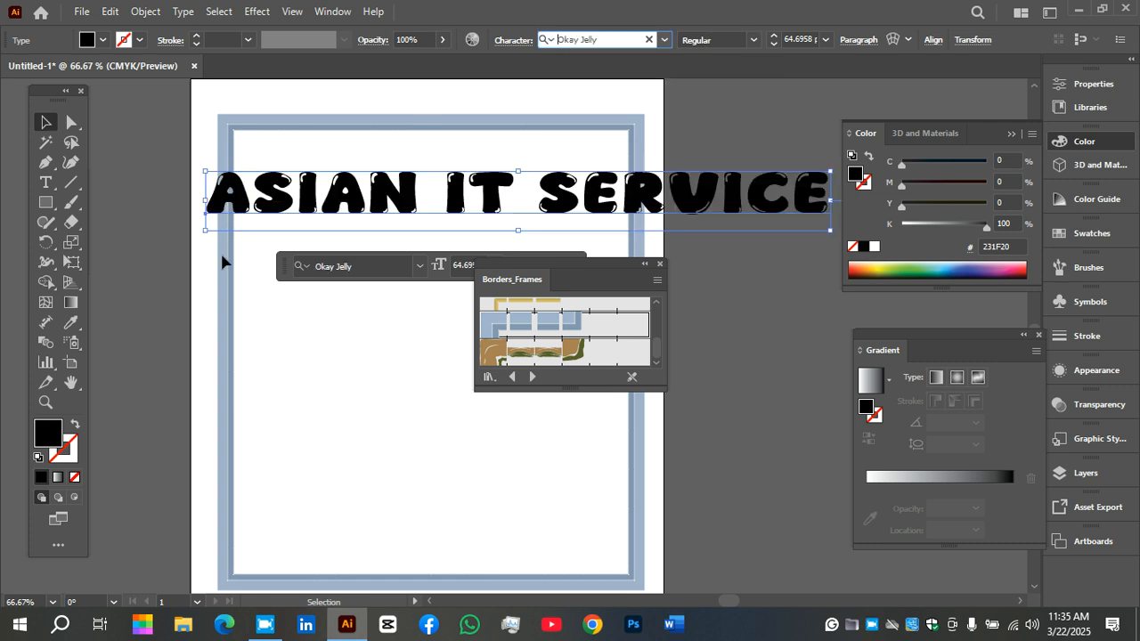
Step: Narrow the ASIAN IT SERVICE text to about the frame's width and move it down below the middle of the page
{"action": "left_click_drag", "start_coordinate": [205, 200], "coordinate": [409, 202]}
{"action": "left_click_drag", "start_coordinate": [514, 200], "coordinate": [330, 202]}
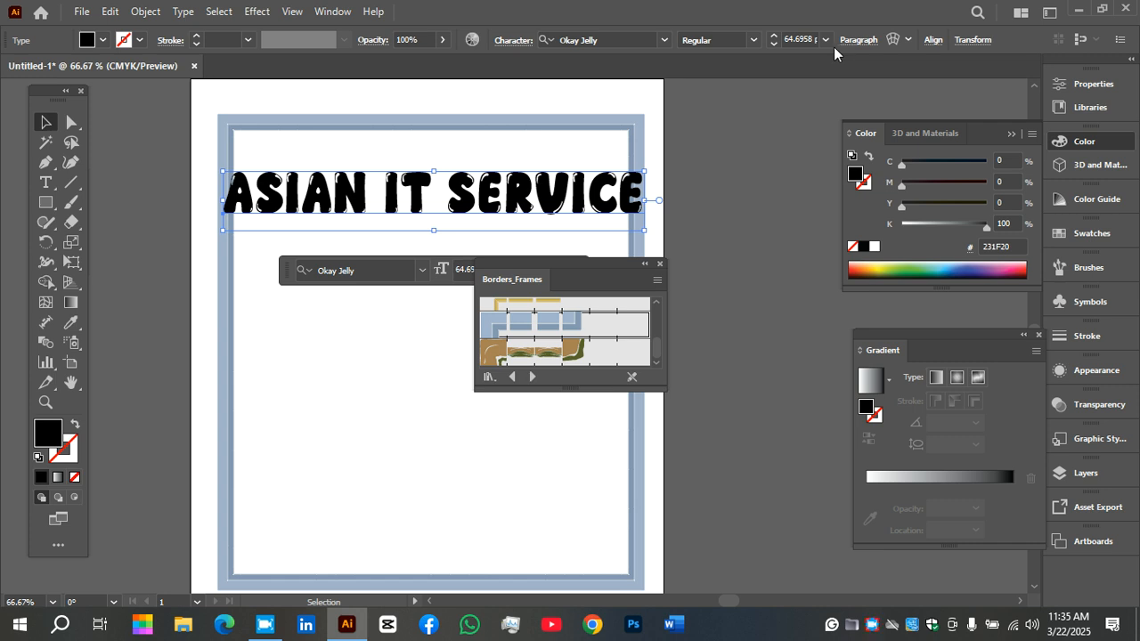
{"action": "left_click_drag", "start_coordinate": [567, 191], "coordinate": [572, 398]}
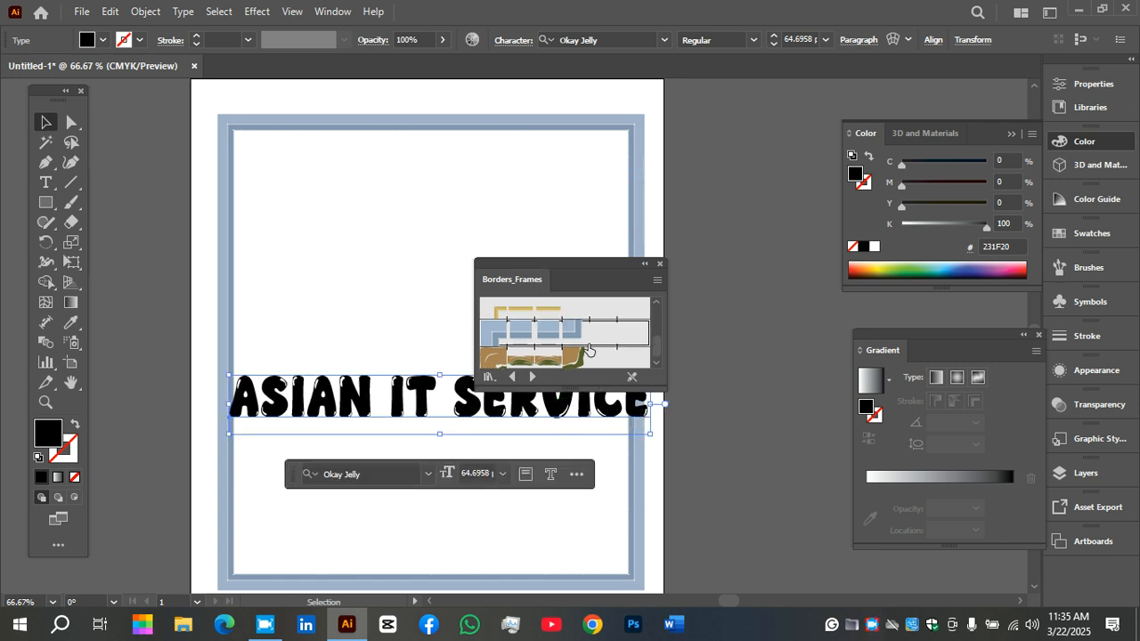
Step: Draw a wide arch across the upper part of the frame with the Pen tool and shift it slightly up and right
{"action": "left_click", "coordinate": [45, 162]}
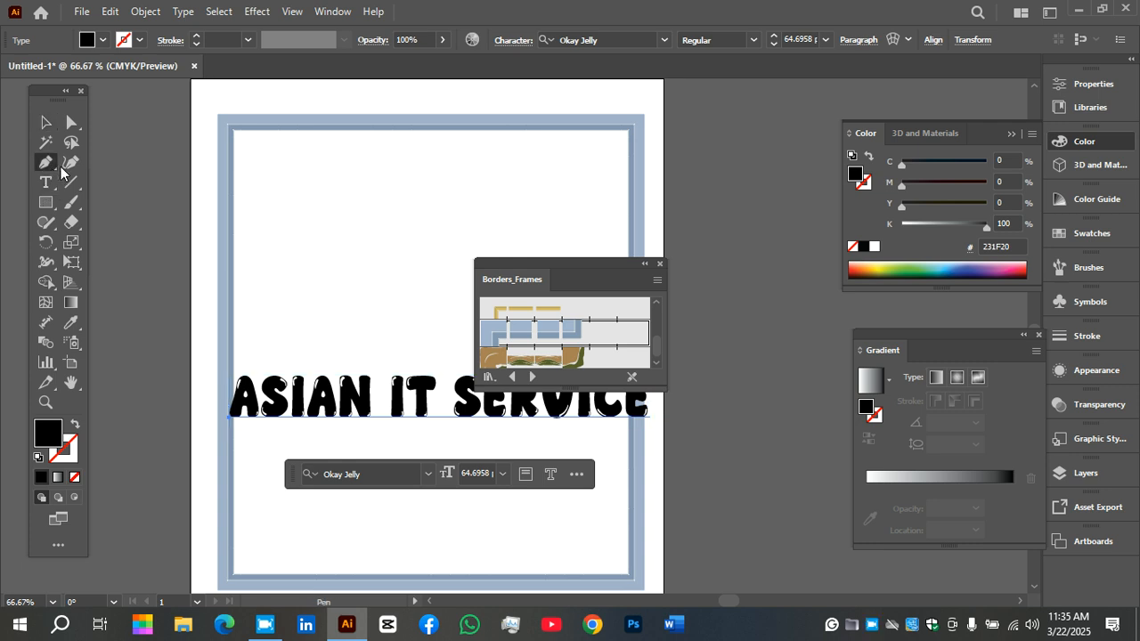
{"action": "left_click", "coordinate": [234, 247]}
{"action": "left_click_drag", "start_coordinate": [622, 248], "coordinate": [837, 431]}
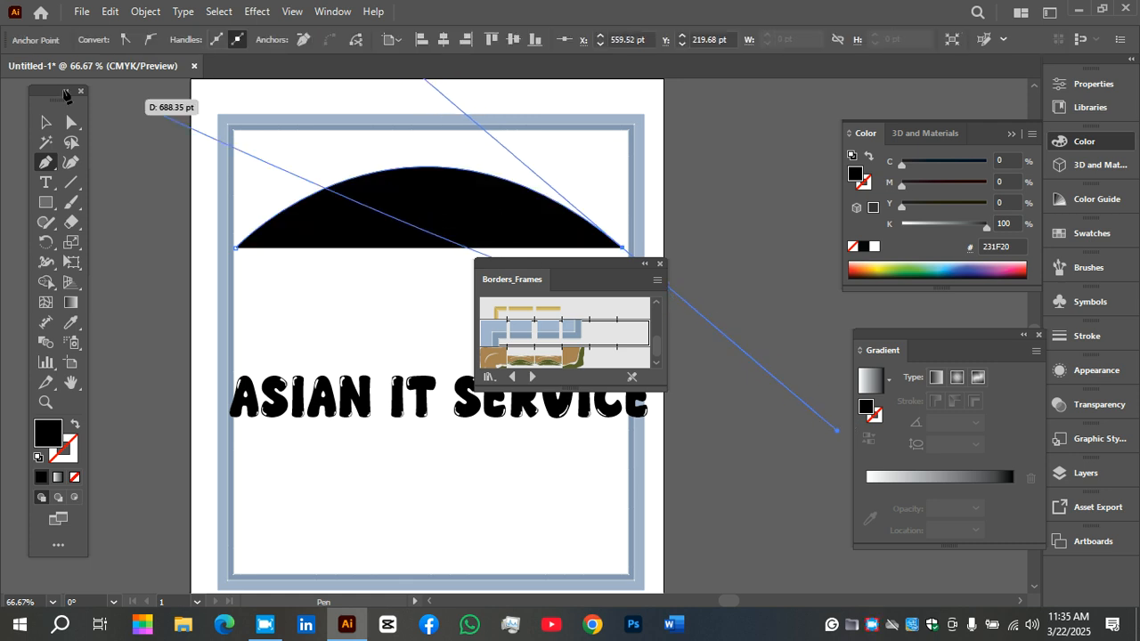
{"action": "left_click", "coordinate": [45, 124]}
{"action": "left_click_drag", "start_coordinate": [515, 263], "coordinate": [744, 339]}
{"action": "left_click_drag", "start_coordinate": [538, 216], "coordinate": [547, 201]}
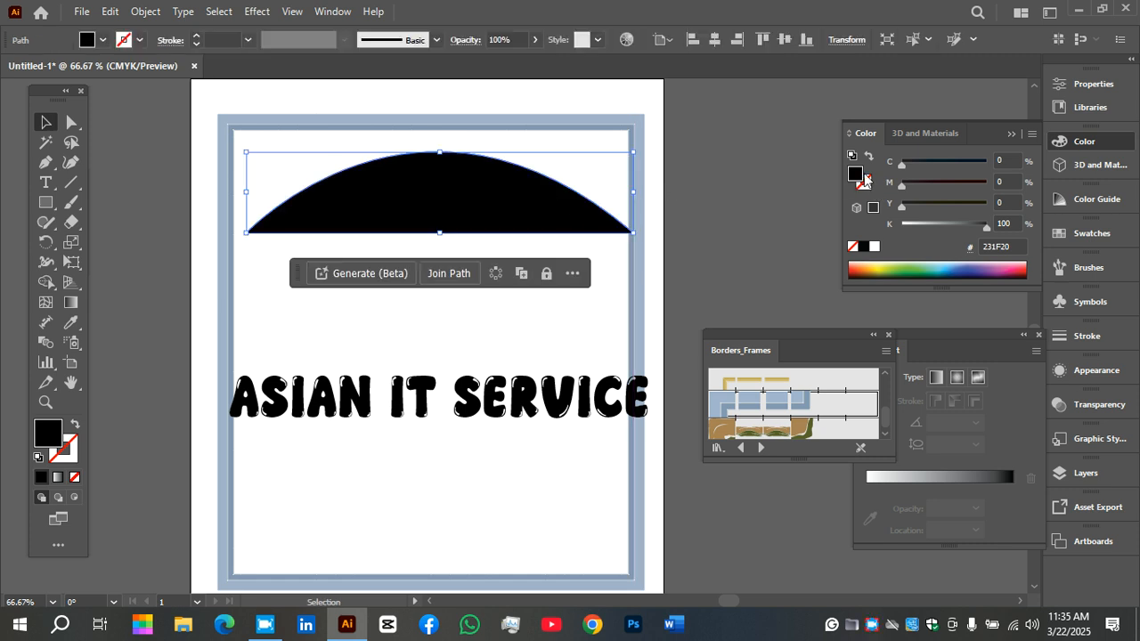
Step: Remove the arch's fill, give it a dark blue stroke (252469), and deselect it
{"action": "left_click", "coordinate": [853, 246]}
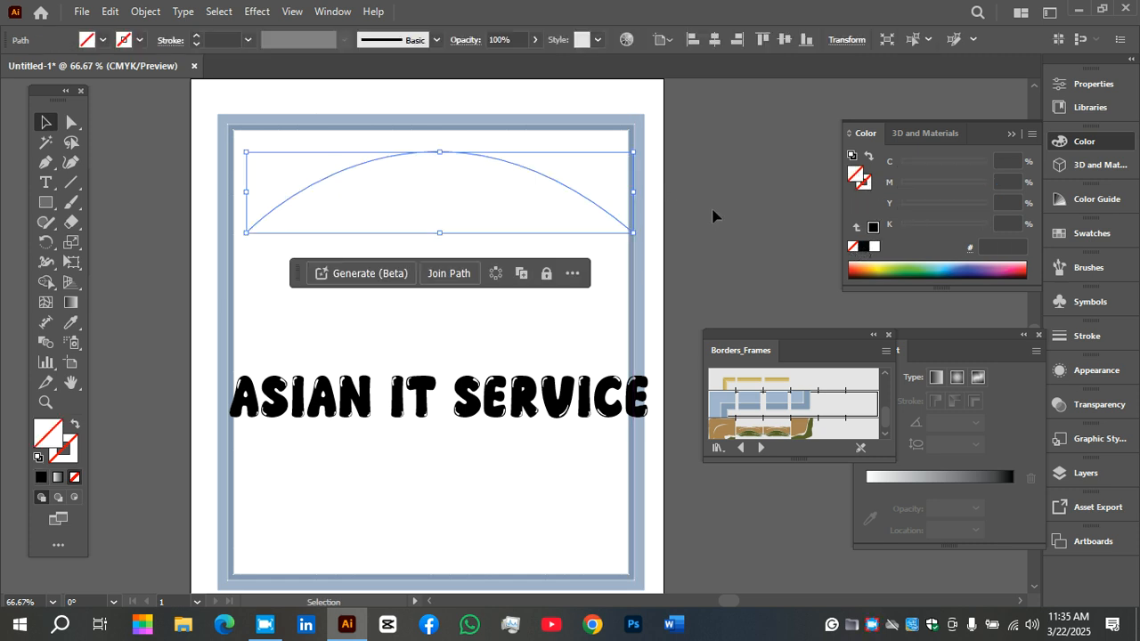
{"action": "left_click", "coordinate": [864, 184]}
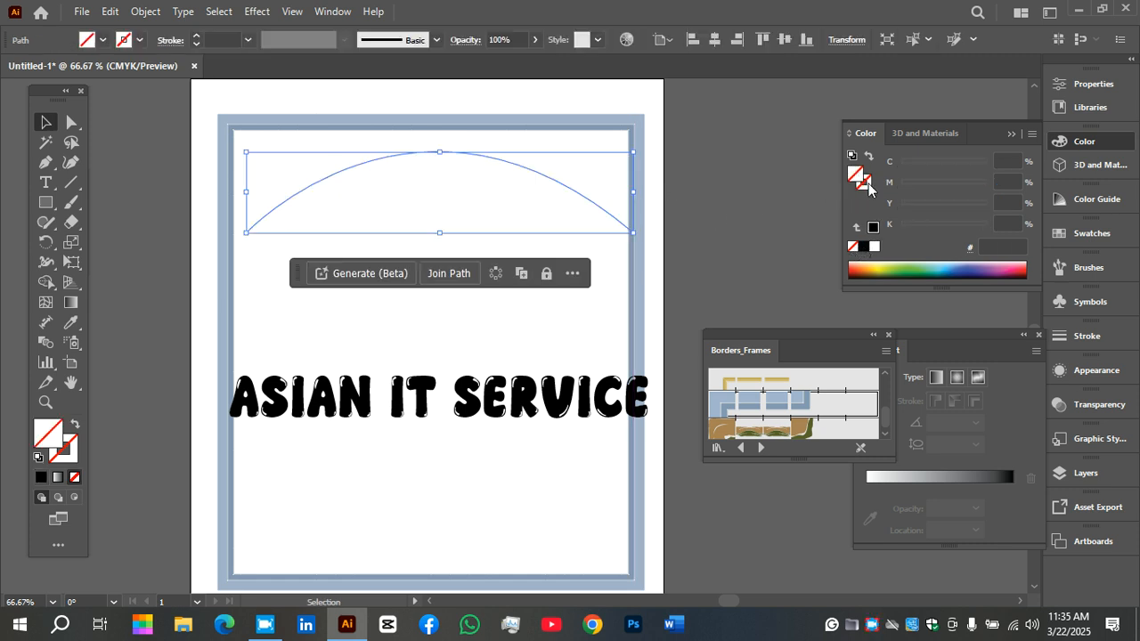
{"action": "left_click", "coordinate": [971, 266]}
{"action": "left_click", "coordinate": [757, 235]}
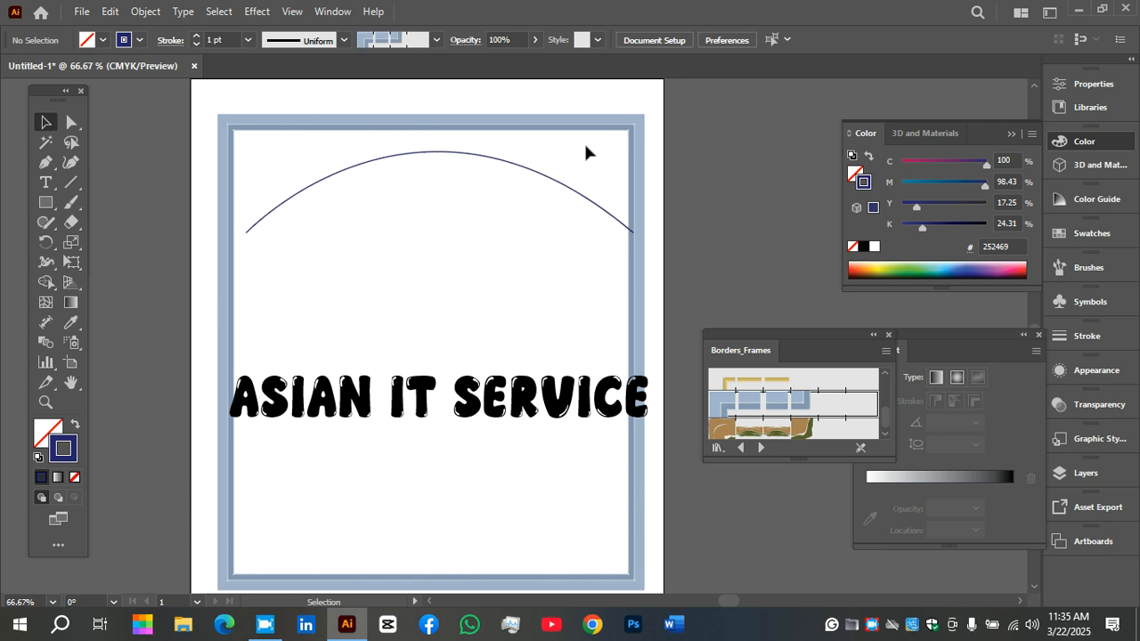
Step: Add the text "ASIAN IT SERVICE" along the arch with the Type on a Path tool, starting at its left end
{"action": "left_click", "coordinate": [503, 163]}
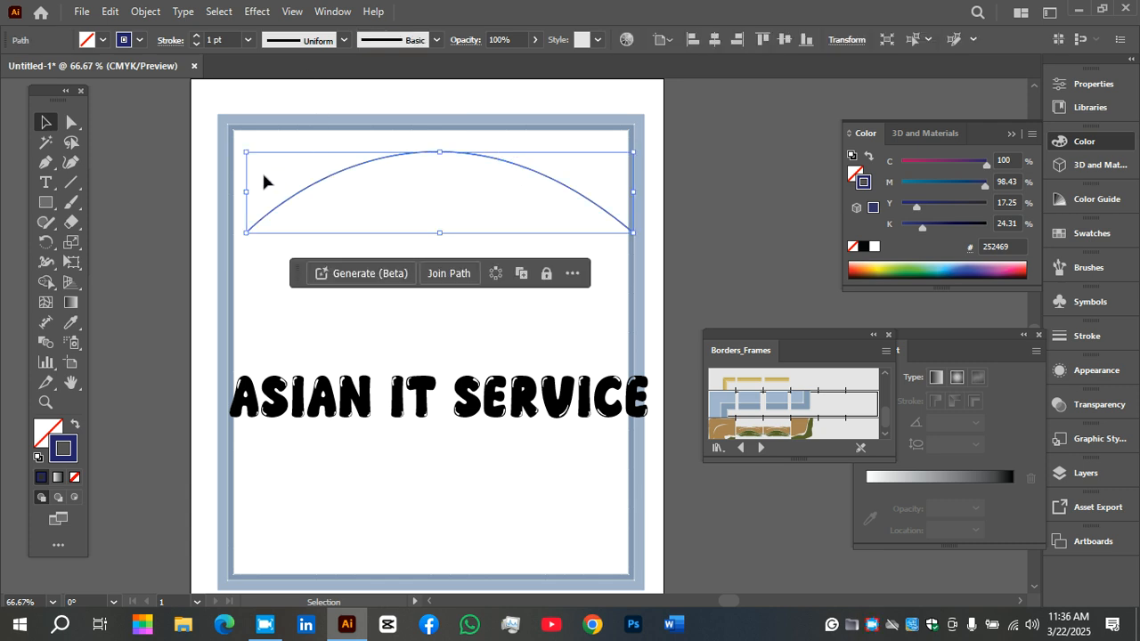
{"action": "left_click", "coordinate": [45, 183]}
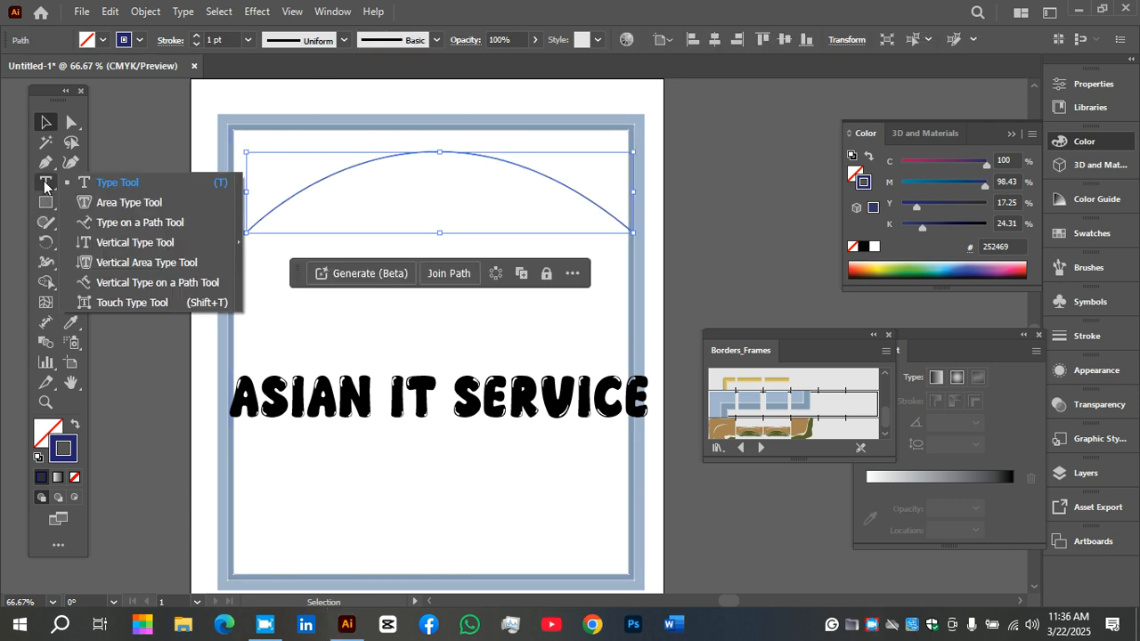
{"action": "left_click", "coordinate": [114, 223]}
{"action": "left_click", "coordinate": [251, 228]}
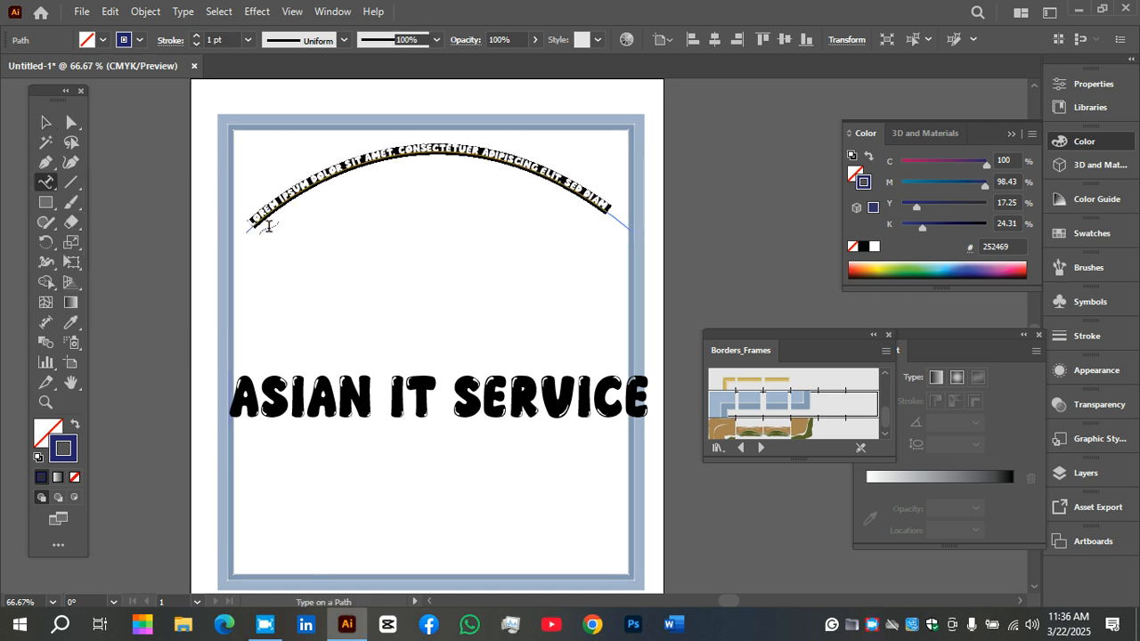
{"action": "type", "text": "ASI"}
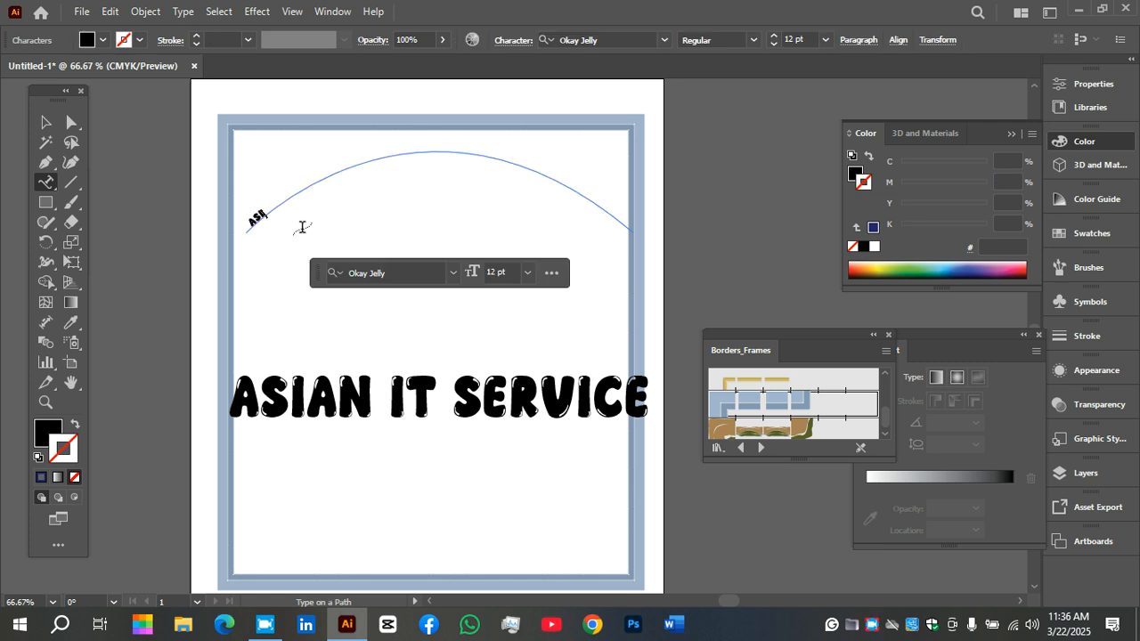
{"action": "type", "text": "AN IT SERVICE"}
Step: Set the font size of the whole curved text to 55 pt and finish editing the text
{"action": "double_click", "coordinate": [298, 192]}
{"action": "triple_click", "coordinate": [298, 192]}
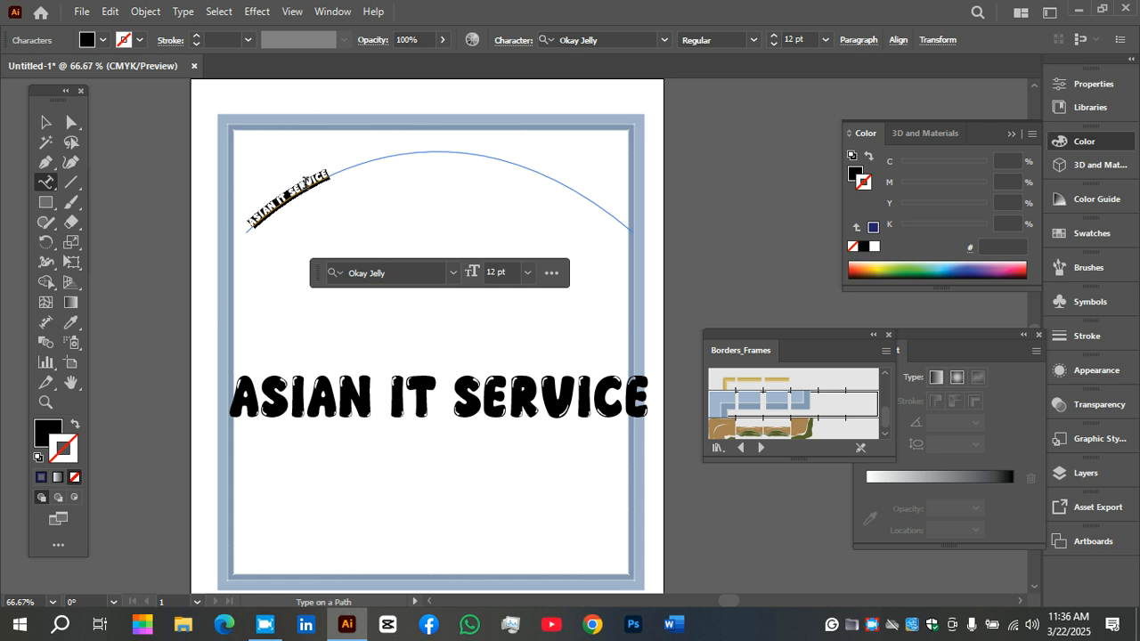
{"action": "left_click", "coordinate": [802, 39]}
{"action": "key", "text": "Up"}
{"action": "key", "text": "Up"}
{"action": "key", "text": "Up"}
{"action": "key", "text": "Up"}
{"action": "key", "text": "Up"}
{"action": "key", "text": "Up"}
{"action": "key", "text": "Up"}
{"action": "key", "text": "Up"}
{"action": "key", "text": "Up"}
{"action": "key", "text": "Up"}
{"action": "key", "text": "Up"}
{"action": "key", "text": "Up"}
{"action": "key", "text": "Up"}
{"action": "key", "text": "Up"}
{"action": "key", "text": "Up"}
{"action": "key", "text": "Up"}
{"action": "key", "text": "Up"}
{"action": "key", "text": "Up"}
{"action": "key", "text": "Up"}
{"action": "key", "text": "Up"}
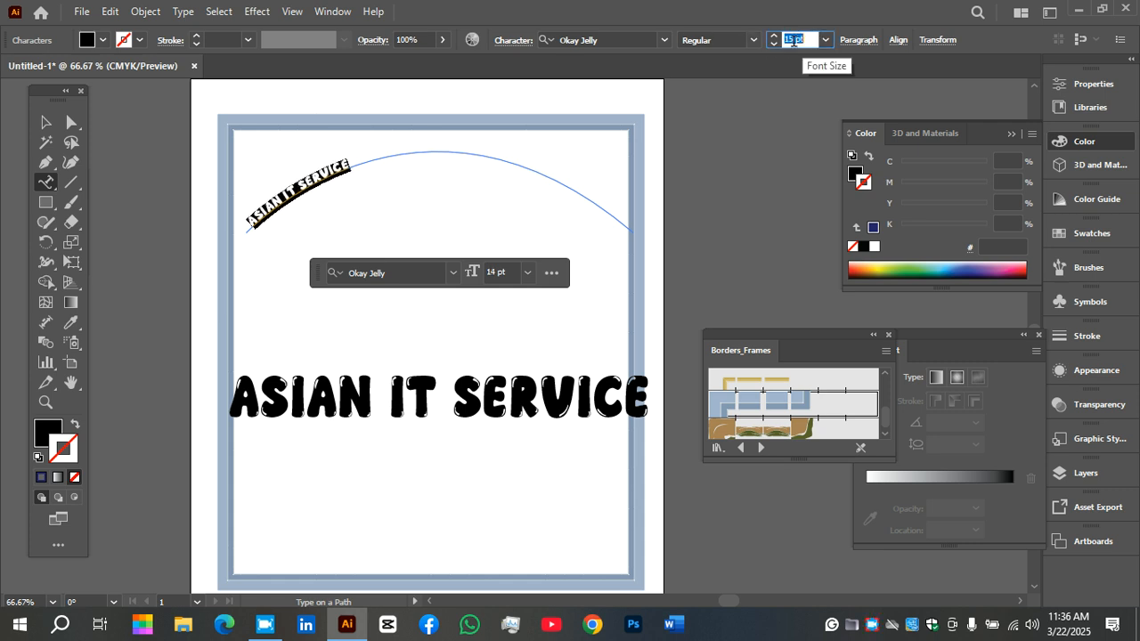
{"action": "key", "text": "Up"}
{"action": "key", "text": "Up"}
{"action": "key", "text": "Up"}
{"action": "key", "text": "Up"}
{"action": "key", "text": "Up"}
{"action": "key", "text": "Up"}
{"action": "key", "text": "Up"}
{"action": "key", "text": "Up"}
{"action": "key", "text": "Up"}
{"action": "key", "text": "Up"}
{"action": "key", "text": "Up"}
{"action": "key", "text": "Up"}
{"action": "key", "text": "Up"}
{"action": "key", "text": "Up"}
{"action": "key", "text": "Up"}
{"action": "key", "text": "Up"}
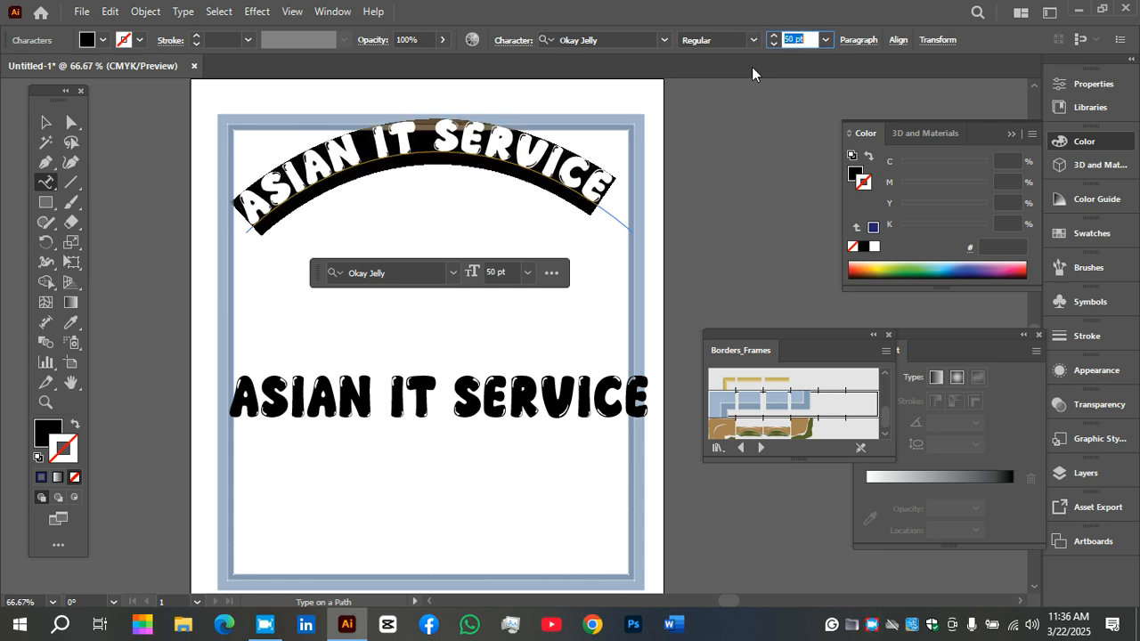
{"action": "left_click", "coordinate": [46, 122]}
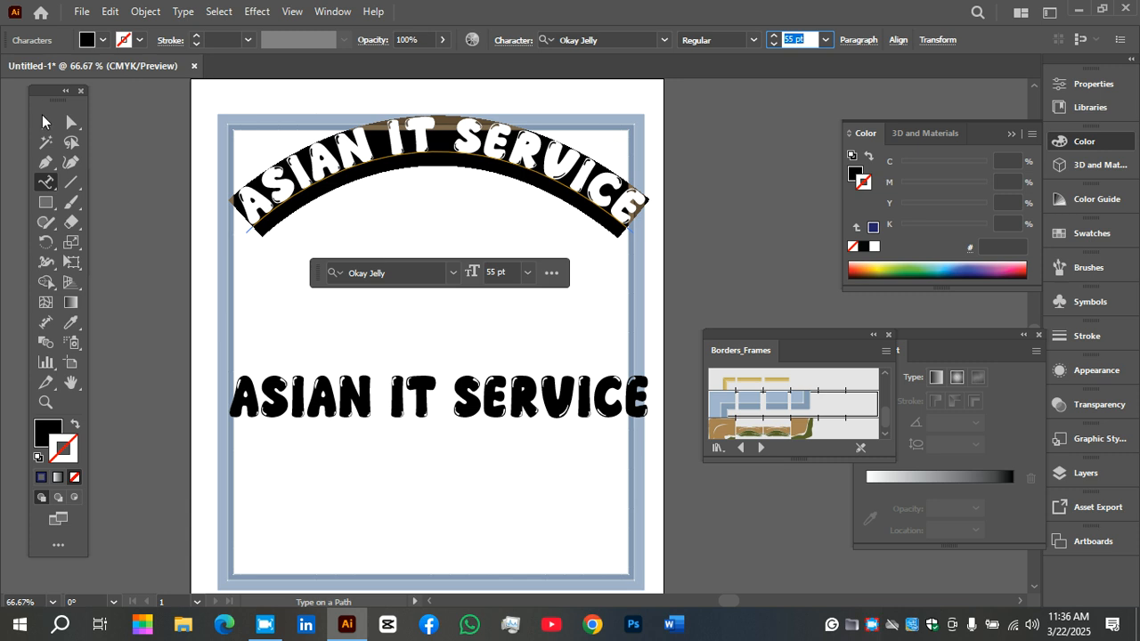
{"action": "left_click", "coordinate": [412, 172]}
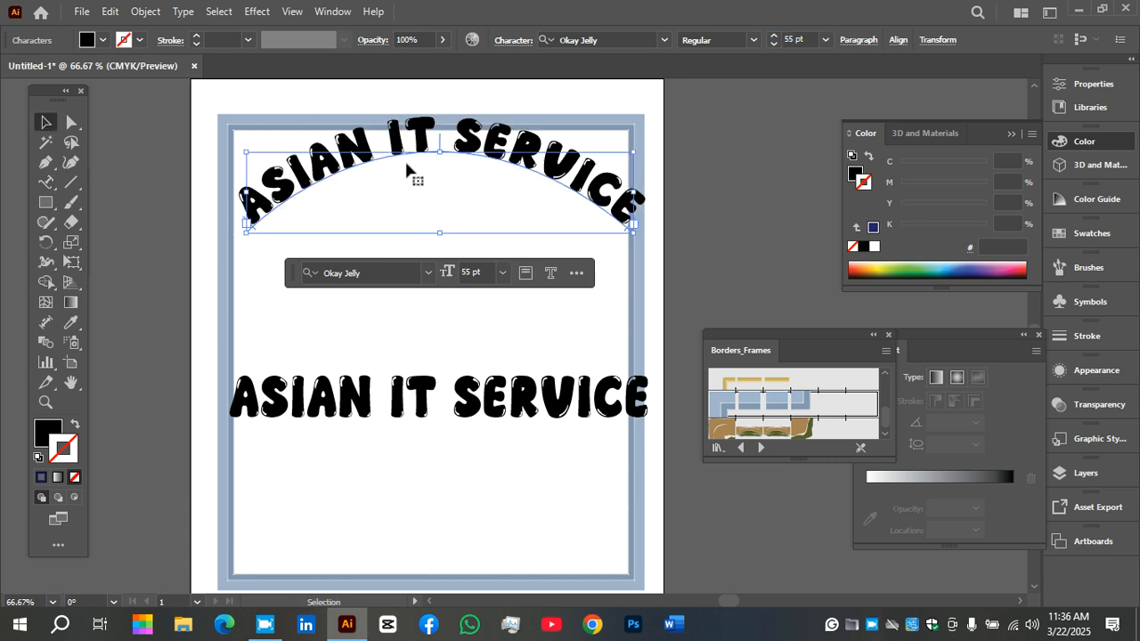
Step: Scale the curved ASIAN IT SERVICE text down to about 44 pt so it fits inside the frame, and deselect it
{"action": "left_click", "coordinate": [825, 39]}
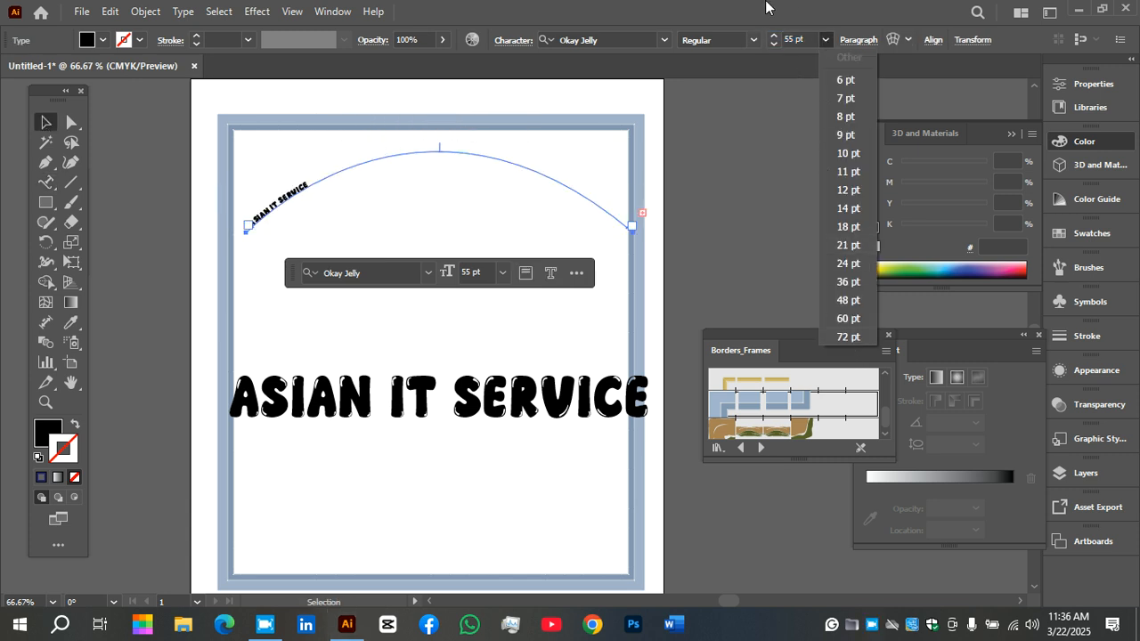
{"action": "left_click", "coordinate": [791, 40]}
{"action": "left_click", "coordinate": [790, 39]}
{"action": "left_click", "coordinate": [48, 128]}
{"action": "left_click_drag", "start_coordinate": [637, 151], "coordinate": [623, 160]}
{"action": "left_click", "coordinate": [719, 161]}
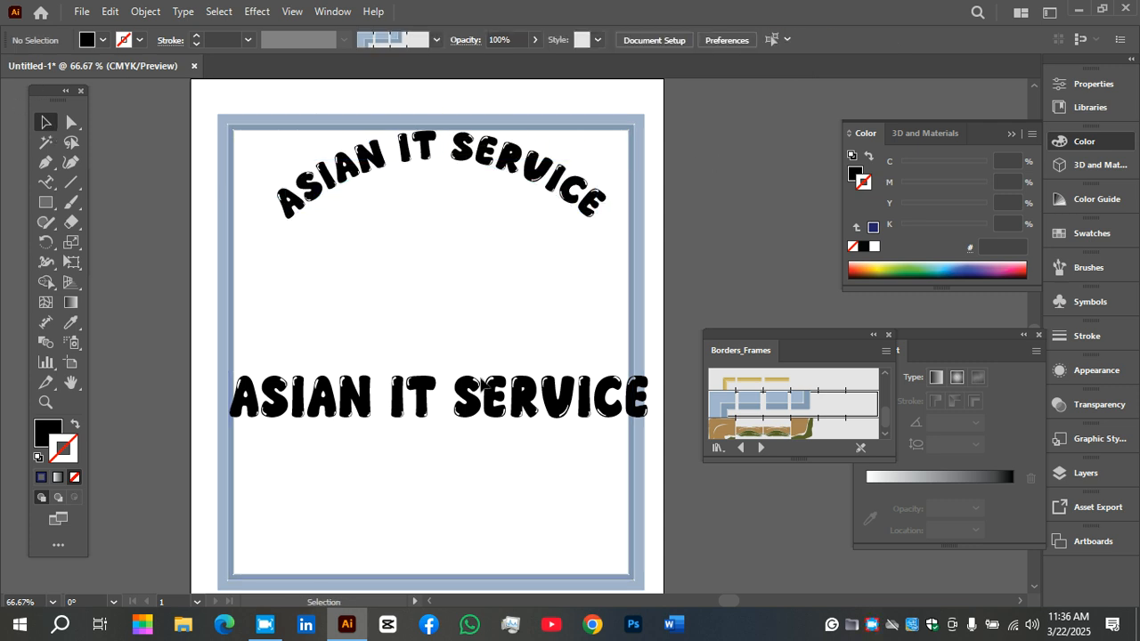
Step: Delete the straight ASIAN IT SERVICE text and move the curved text slightly down
{"action": "left_click", "coordinate": [482, 412]}
{"action": "key", "text": "Delete"}
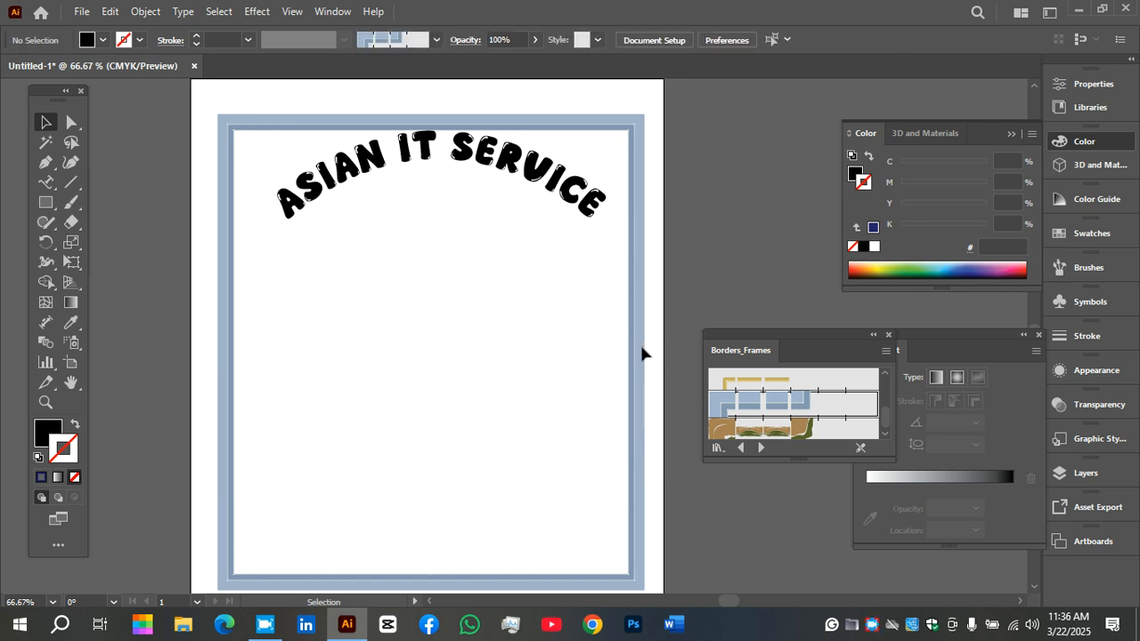
{"action": "left_click_drag", "start_coordinate": [509, 178], "coordinate": [508, 194]}
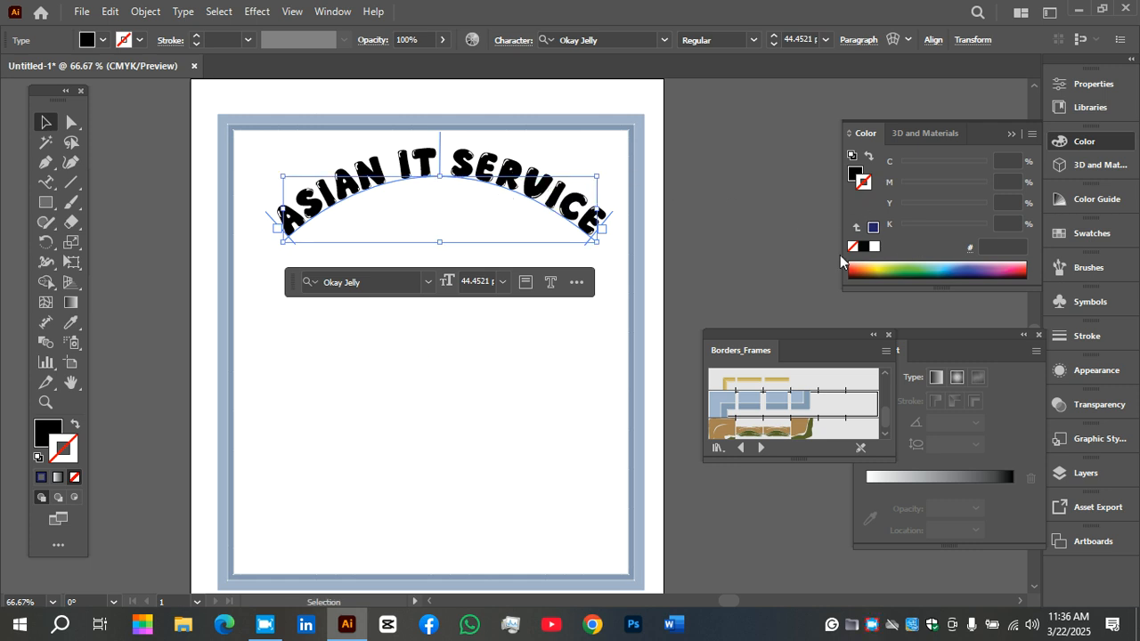
Step: Give the curved text an orange stroke (F6881F) and deselect it
{"action": "left_click", "coordinate": [868, 266]}
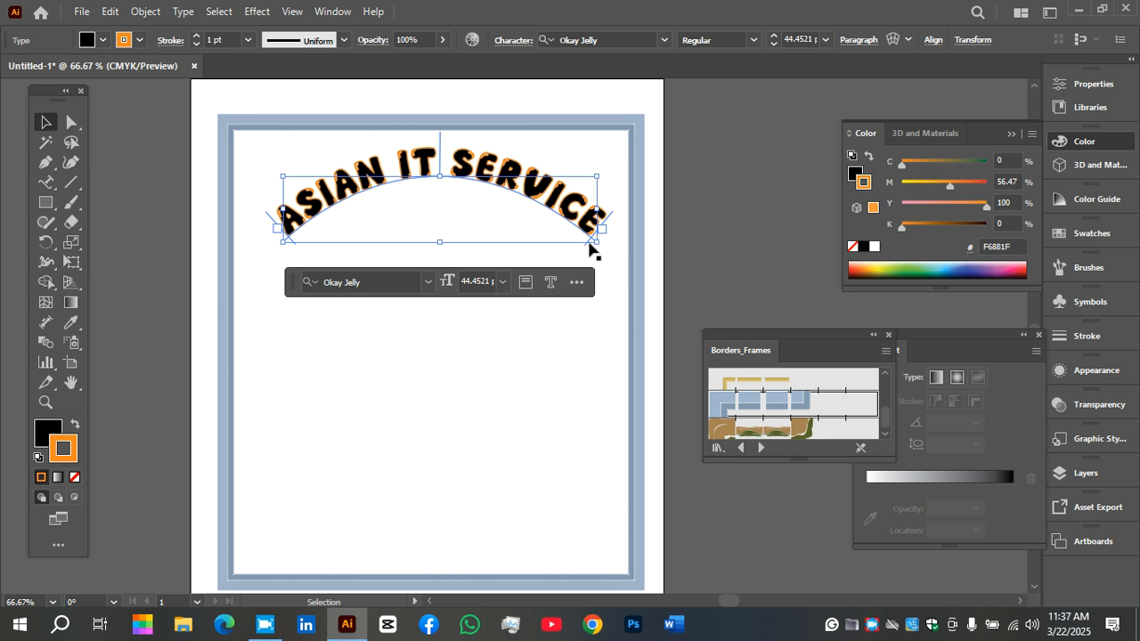
{"action": "left_click", "coordinate": [699, 164]}
{"action": "key", "text": "space"}
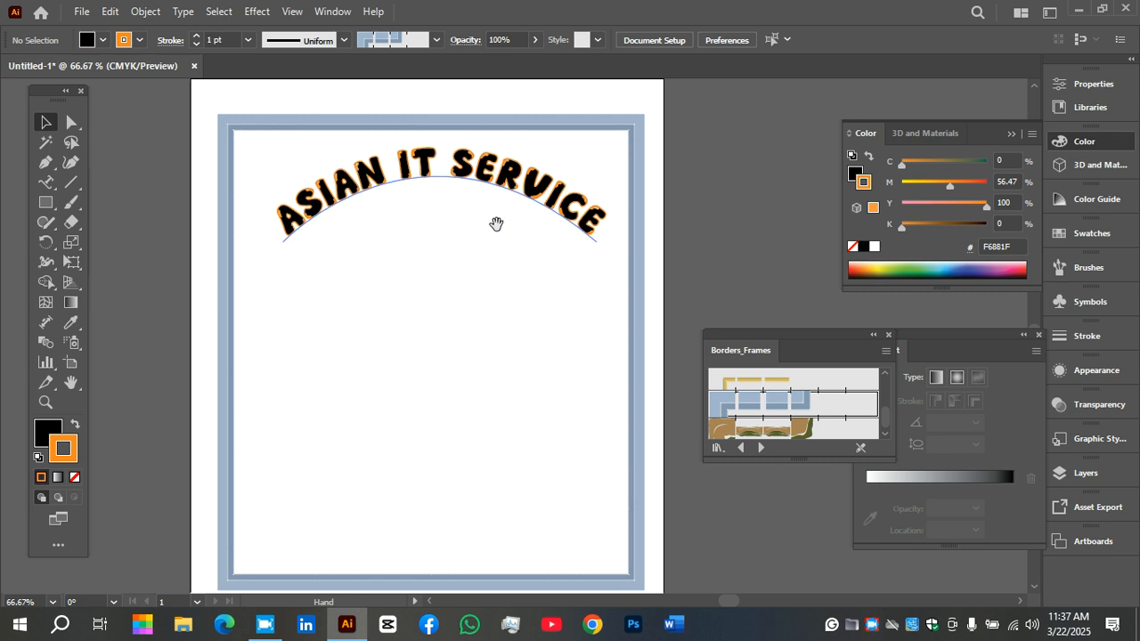
{"action": "left_click_drag", "start_coordinate": [493, 224], "coordinate": [489, 183]}
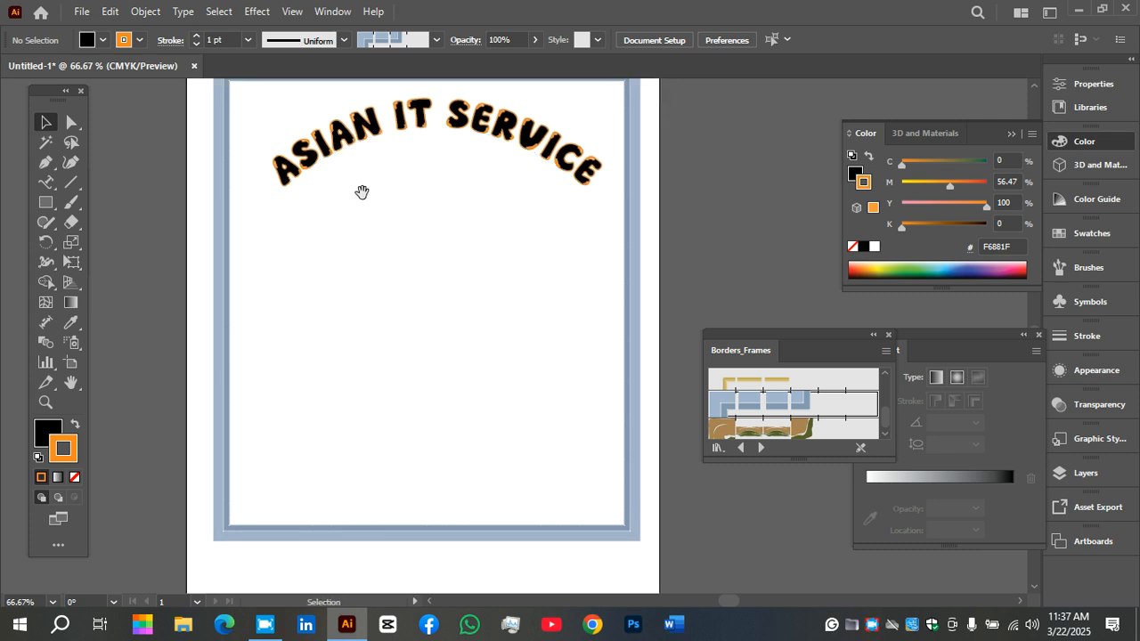
{"action": "left_click_drag", "start_coordinate": [363, 190], "coordinate": [369, 267]}
{"action": "left_click_drag", "start_coordinate": [456, 201], "coordinate": [454, 181]}
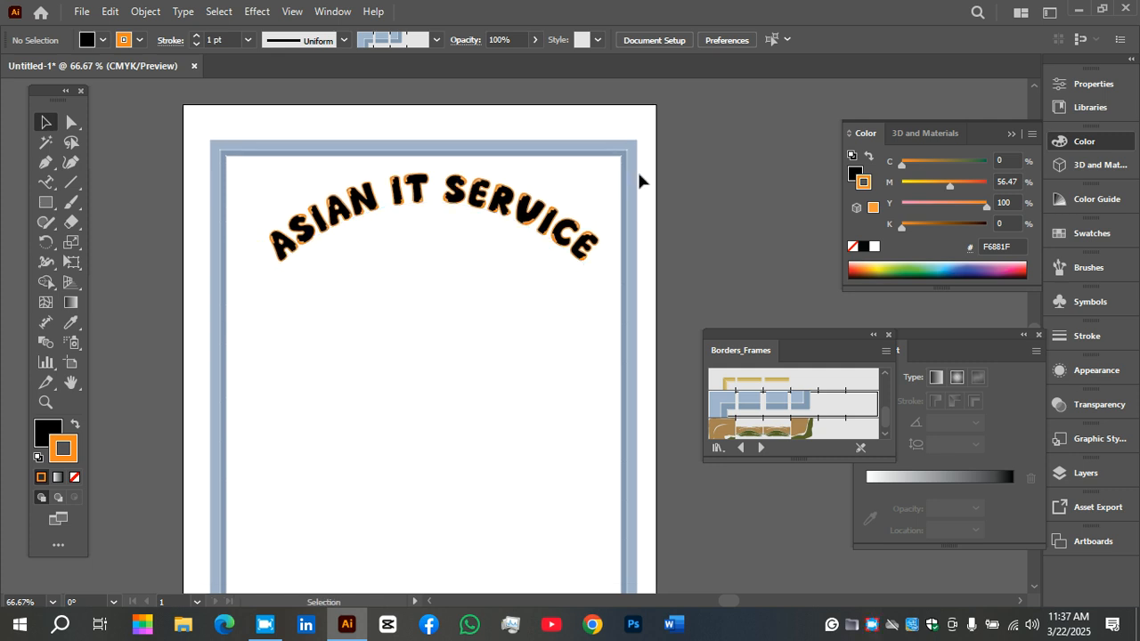
Step: Reduce the magenta of the frame's stroke colour to 0% and expand the frame's appearance
{"action": "left_click", "coordinate": [621, 181]}
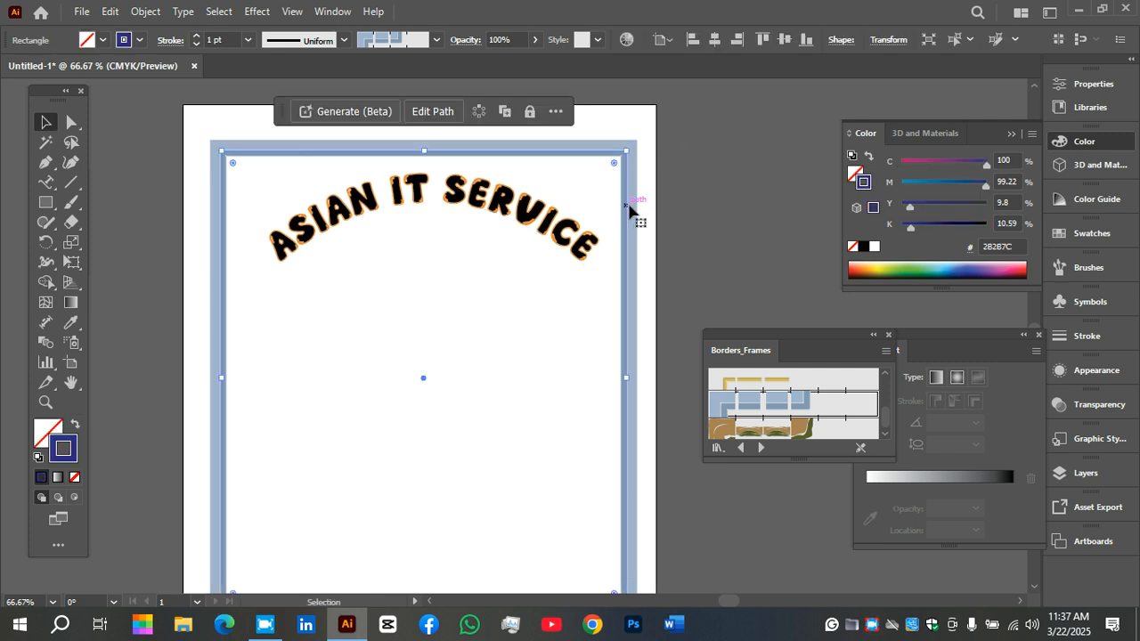
{"action": "left_click", "coordinate": [893, 186]}
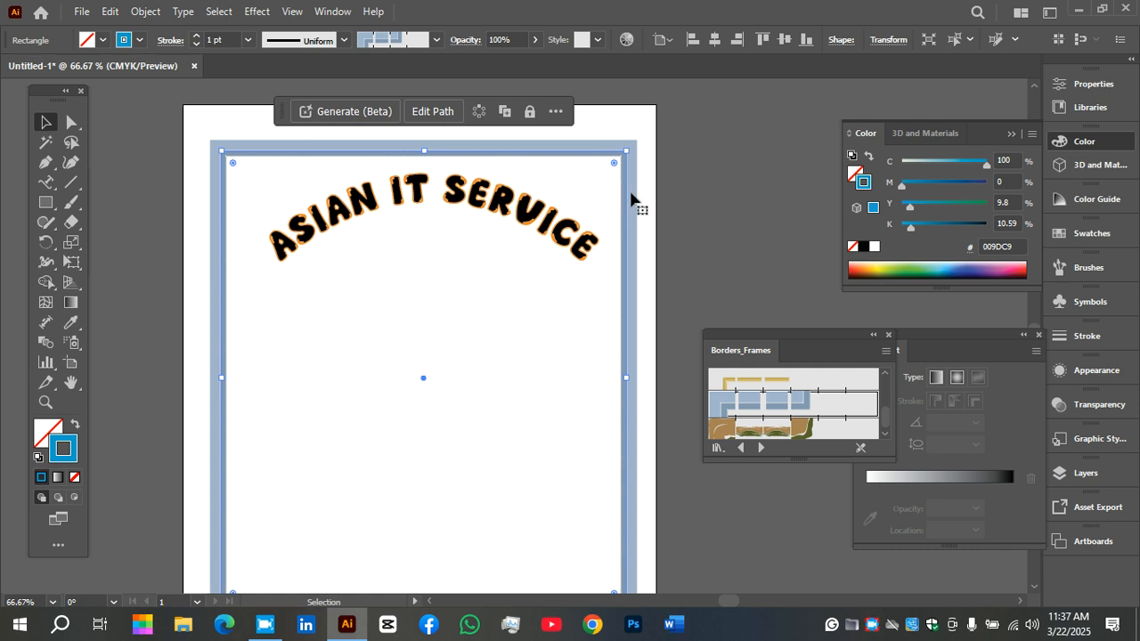
{"action": "left_click", "coordinate": [142, 13]}
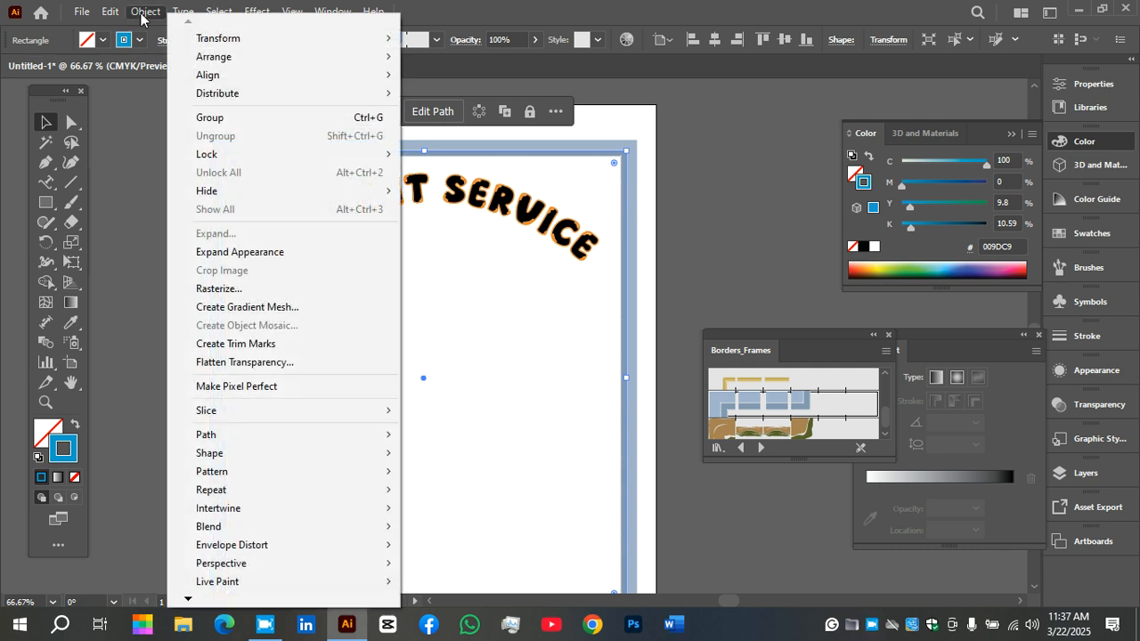
{"action": "left_click", "coordinate": [242, 253]}
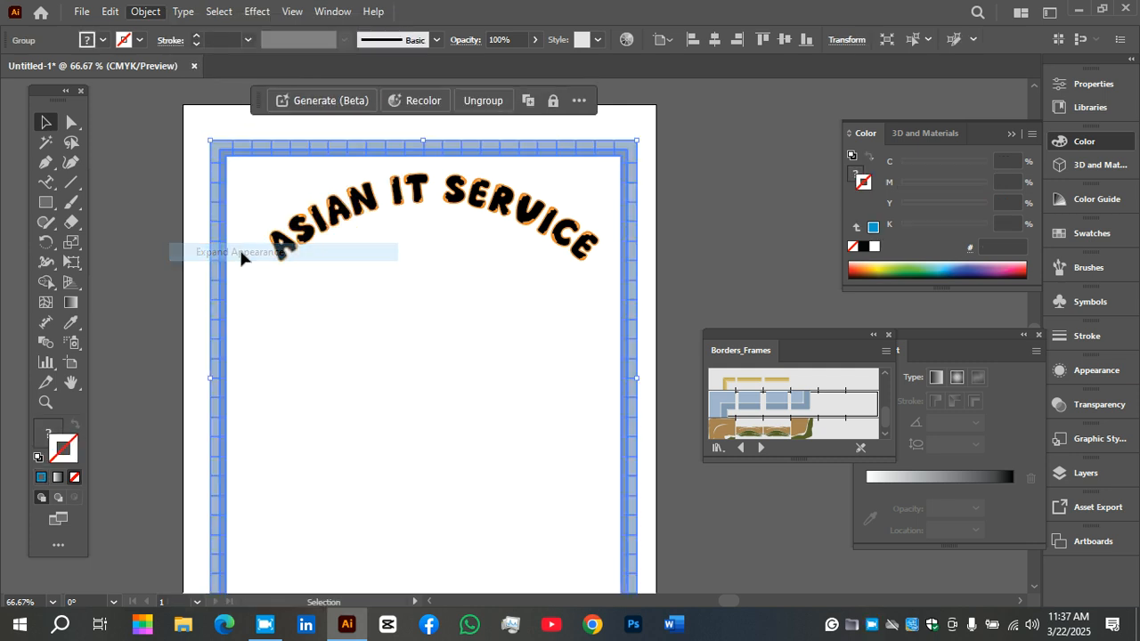
Step: Ungroup the expanded frame into separate border pieces and clear the selection
{"action": "left_click", "coordinate": [648, 224]}
{"action": "left_click", "coordinate": [636, 216]}
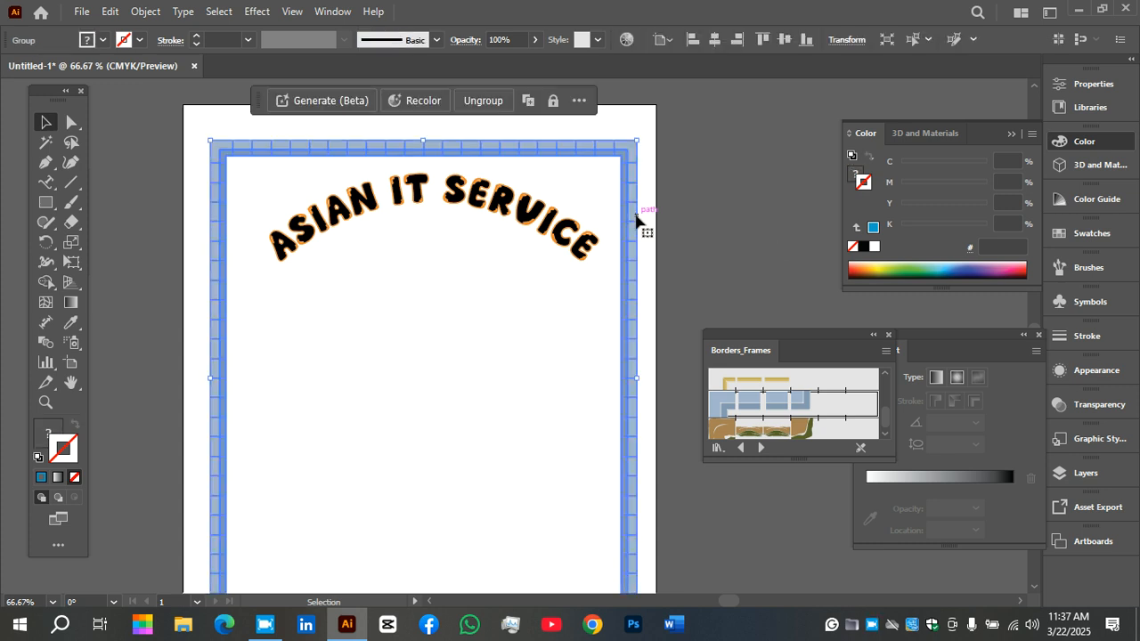
{"action": "right_click", "coordinate": [635, 215]}
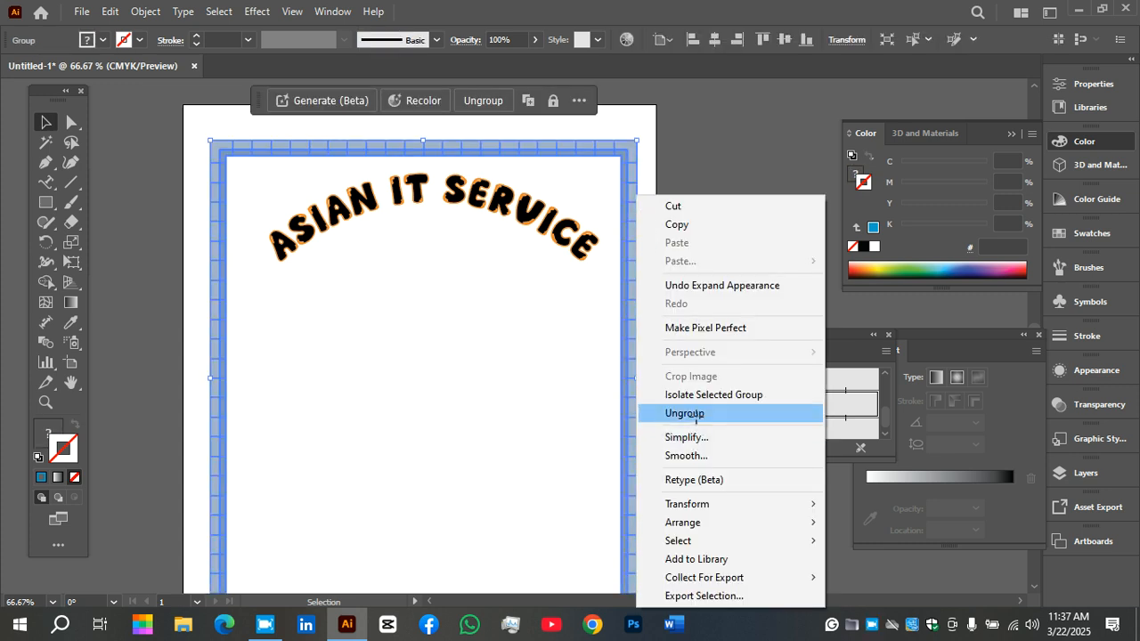
{"action": "left_click", "coordinate": [686, 413]}
{"action": "left_click", "coordinate": [697, 255]}
Step: Fill one piece of the frame's right side blue (253D95) with a green stroke, and the piece near the upper corner red (D01F36)
{"action": "left_click", "coordinate": [626, 235]}
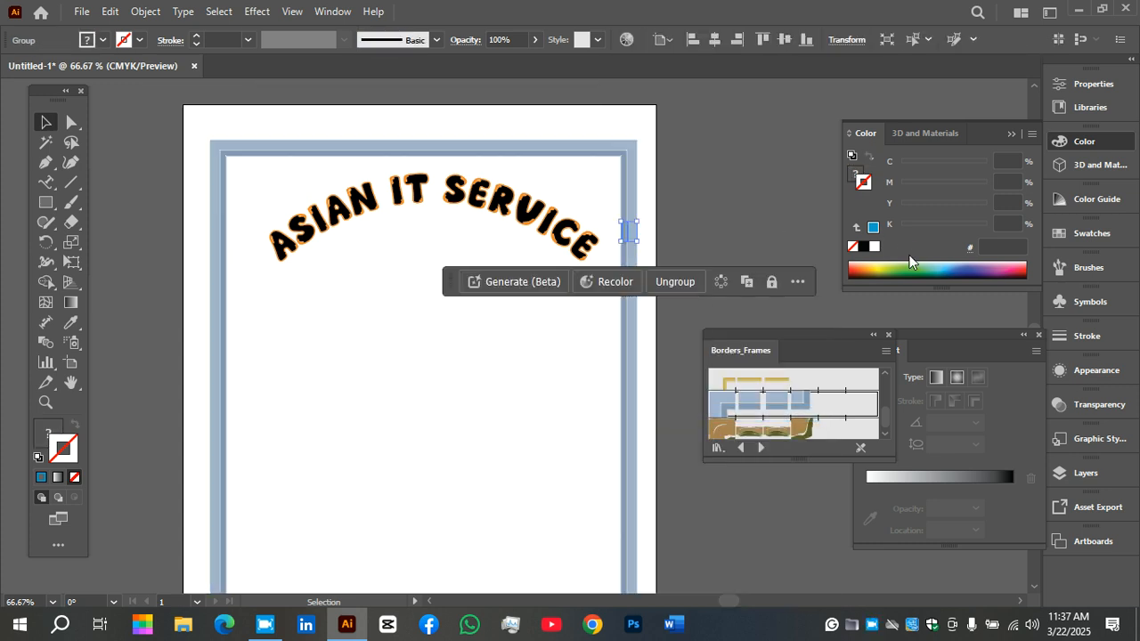
{"action": "left_click", "coordinate": [855, 175]}
{"action": "left_click", "coordinate": [965, 272]}
{"action": "left_click", "coordinate": [679, 193]}
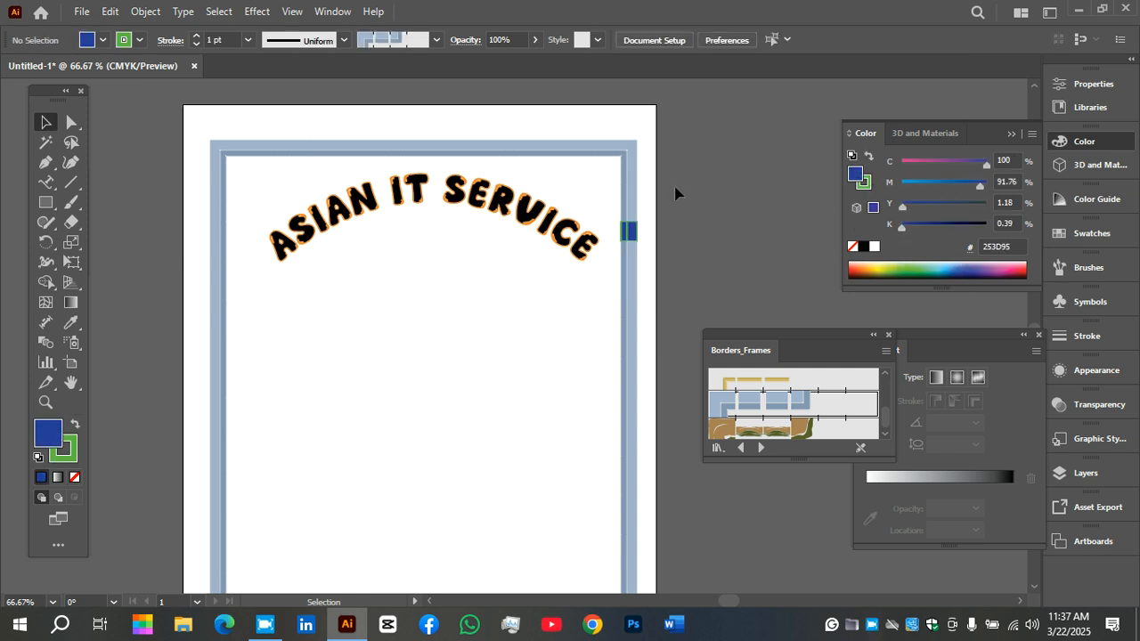
{"action": "left_click", "coordinate": [629, 173]}
{"action": "left_click", "coordinate": [1023, 268]}
{"action": "left_click", "coordinate": [714, 172]}
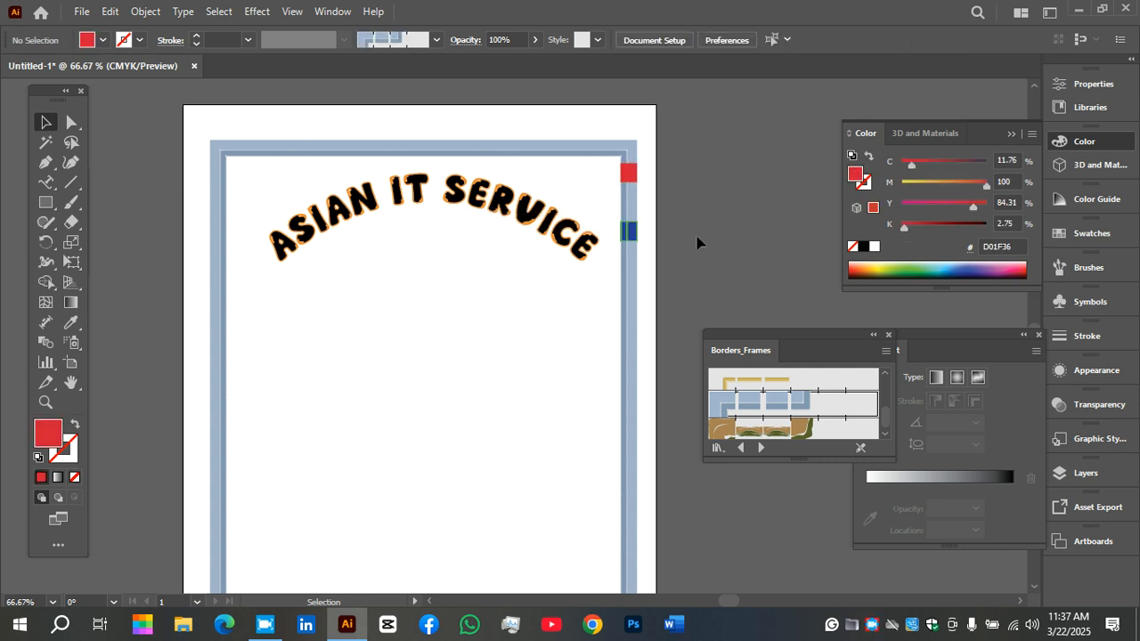
Step: Fill a run of border pieces midway down the frame's right side with pink (ED1966)
{"action": "left_click", "coordinate": [634, 396]}
{"action": "left_click", "coordinate": [669, 371]}
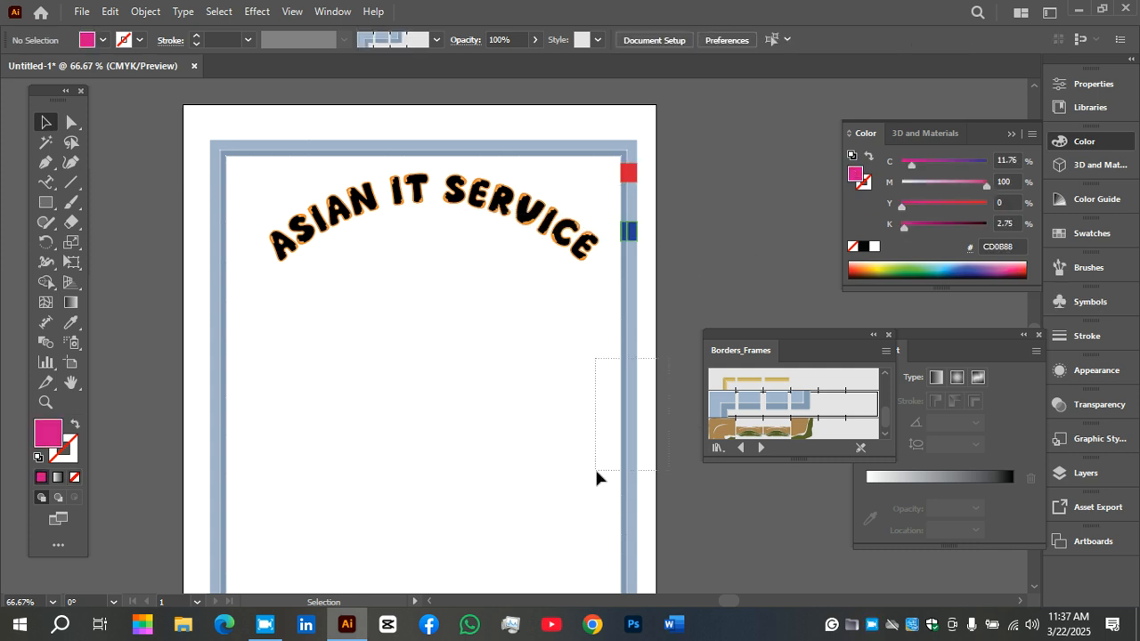
{"action": "left_click", "coordinate": [628, 449]}
{"action": "left_click", "coordinate": [1020, 266]}
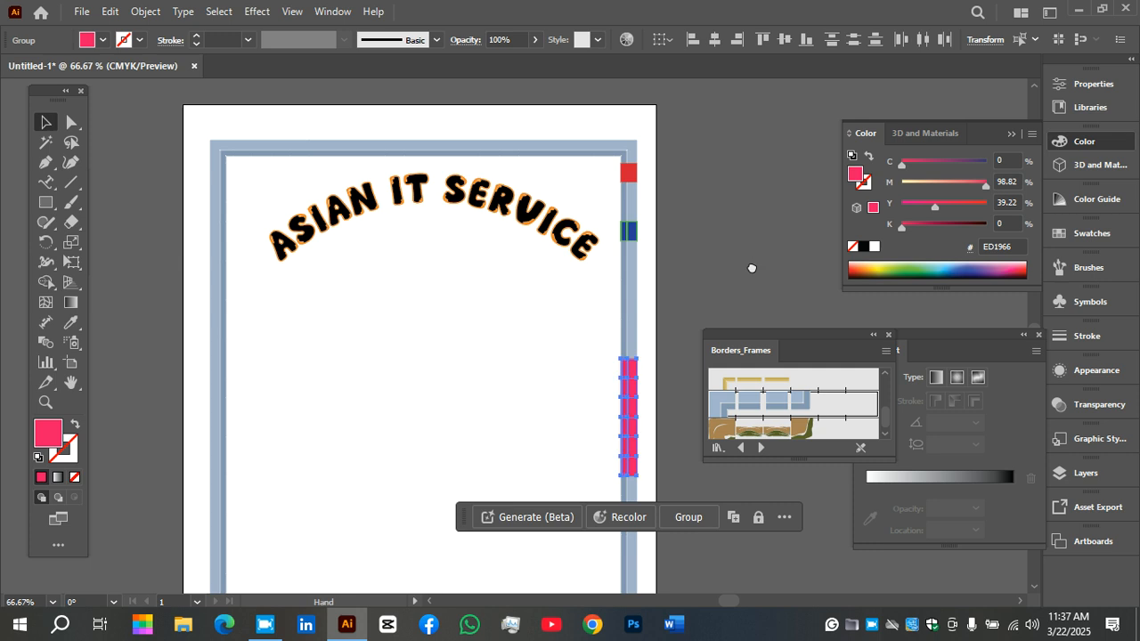
Step: Fill the border pieces at the frame's bottom-right corner with light blue (46B5E7) and deselect them
{"action": "scroll", "coordinate": [751, 264], "scroll_direction": "down", "scroll_amount": 3}
{"action": "left_click_drag", "start_coordinate": [658, 482], "coordinate": [563, 507]}
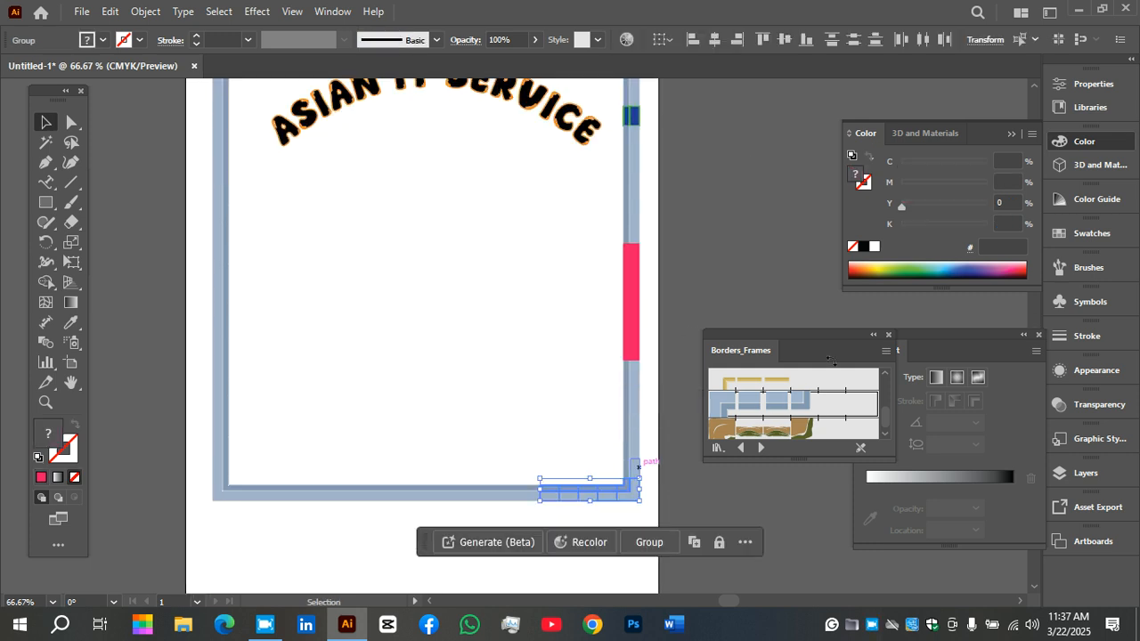
{"action": "left_click", "coordinate": [948, 267]}
{"action": "left_click", "coordinate": [738, 247]}
{"action": "scroll", "coordinate": [746, 261], "scroll_direction": "up", "scroll_amount": 2}
{"action": "scroll", "coordinate": [746, 260], "scroll_direction": "down", "scroll_amount": 1}
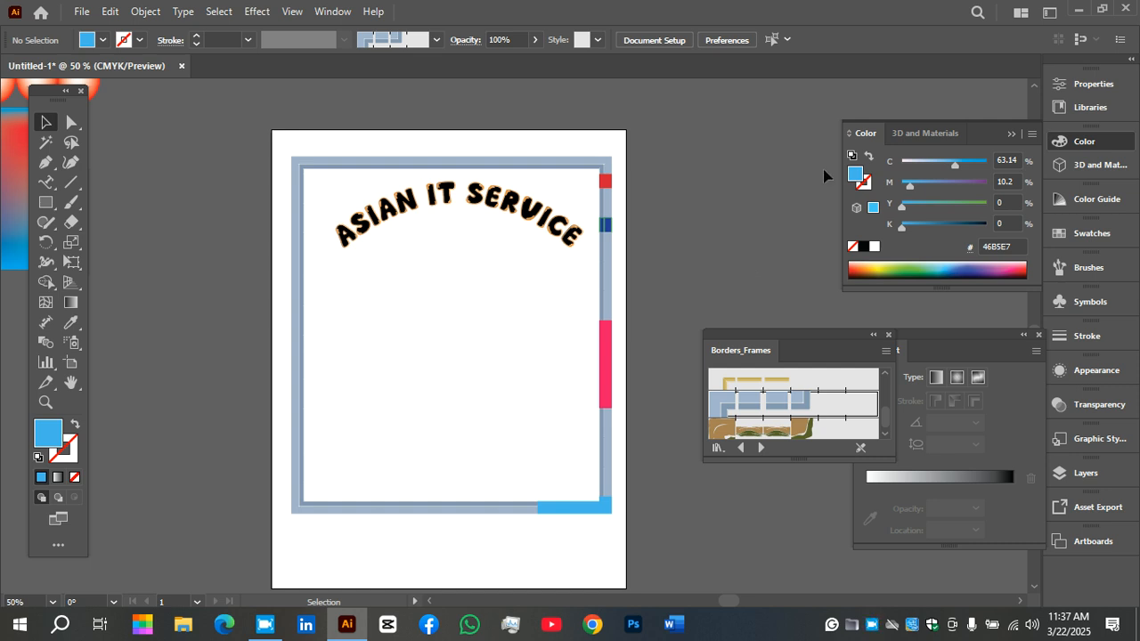
{"action": "left_click", "coordinate": [145, 12]}
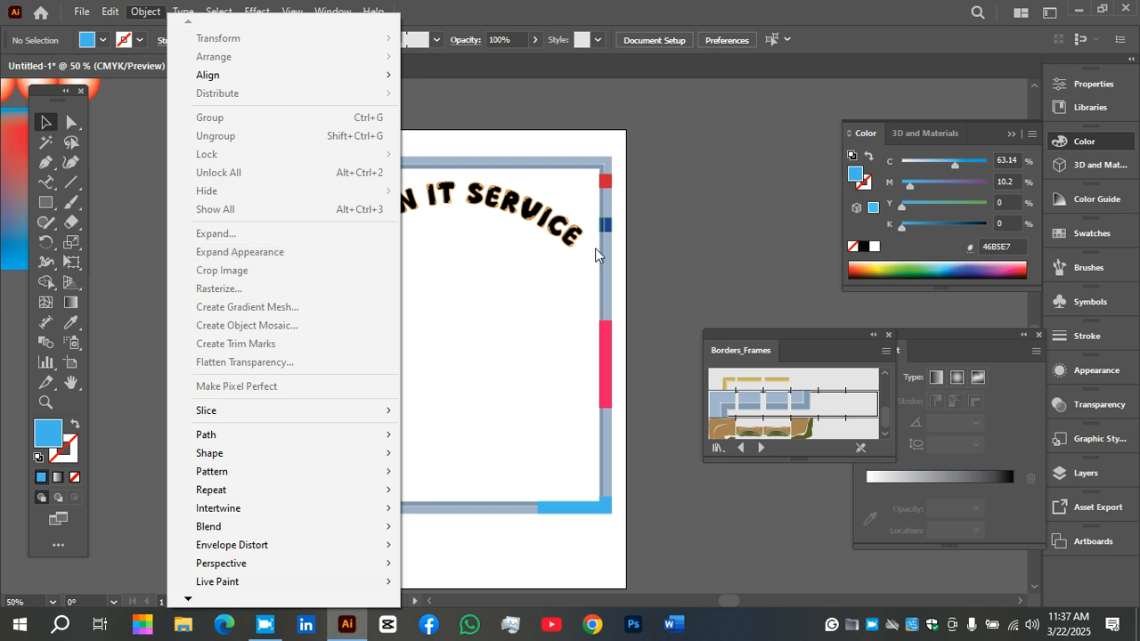
{"action": "left_click", "coordinate": [677, 198]}
Step: Fill the border pieces on the lower part of the frame's left side with green (71BF4A) and deselect them
{"action": "key", "text": "space"}
{"action": "left_click_drag", "start_coordinate": [289, 342], "coordinate": [305, 291]}
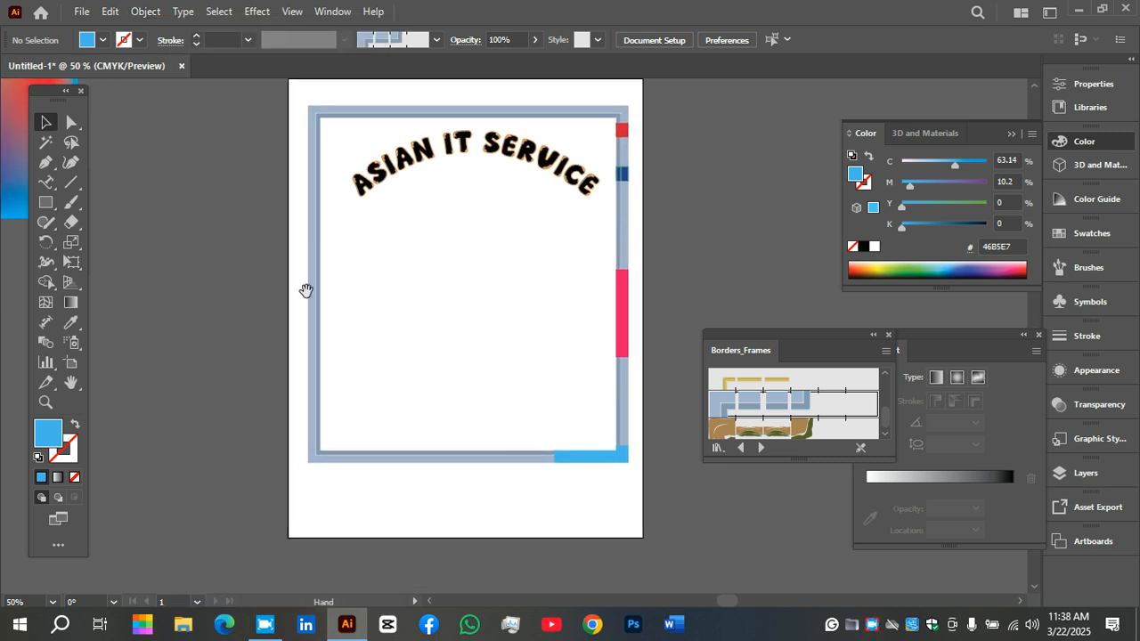
{"action": "left_click", "coordinate": [316, 367]}
{"action": "left_click", "coordinate": [924, 263]}
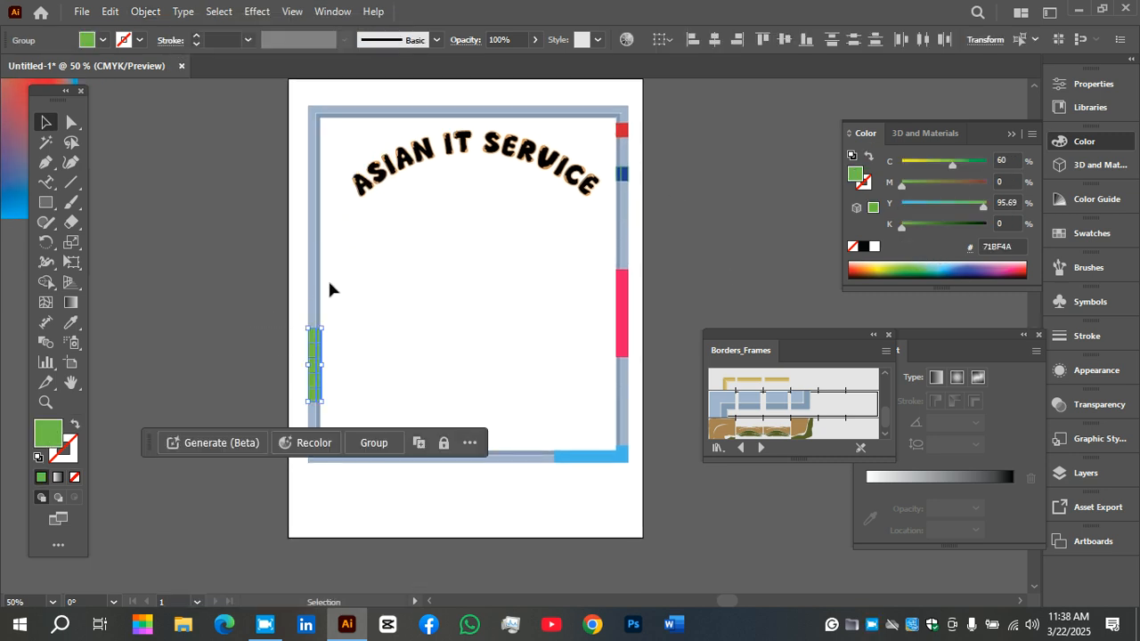
{"action": "left_click", "coordinate": [248, 218]}
Step: Fill the upper pieces of the frame's left side with dark blue and the middle pieces of its top edge with black
{"action": "left_click_drag", "start_coordinate": [338, 223], "coordinate": [338, 225]}
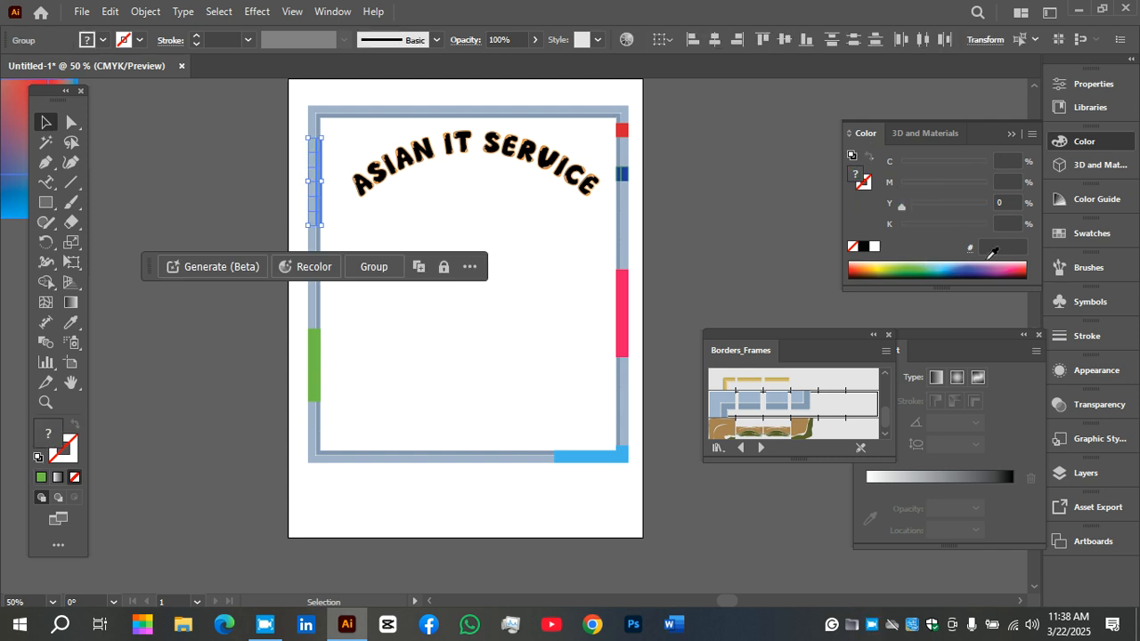
{"action": "left_click", "coordinate": [922, 260]}
{"action": "left_click", "coordinate": [676, 152]}
{"action": "left_click_drag", "start_coordinate": [409, 100], "coordinate": [481, 118]}
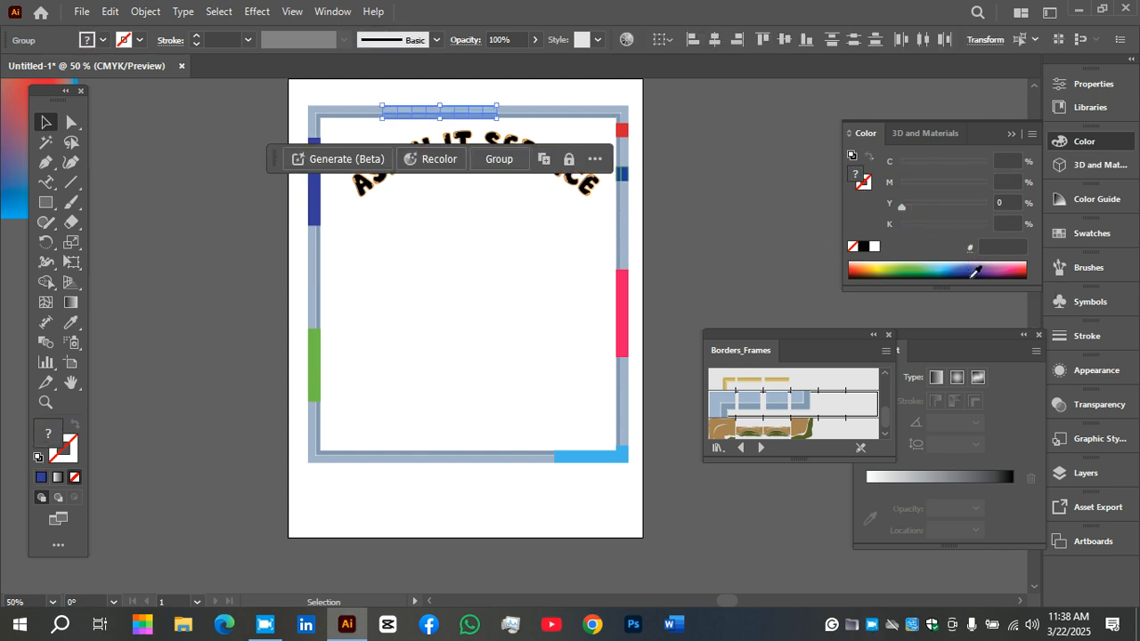
{"action": "left_click", "coordinate": [863, 246]}
{"action": "left_click", "coordinate": [814, 232]}
Step: Fill the middle pieces of the frame's bottom edge with dark green (1B4520) and deselect them
{"action": "left_click_drag", "start_coordinate": [417, 485], "coordinate": [436, 456]}
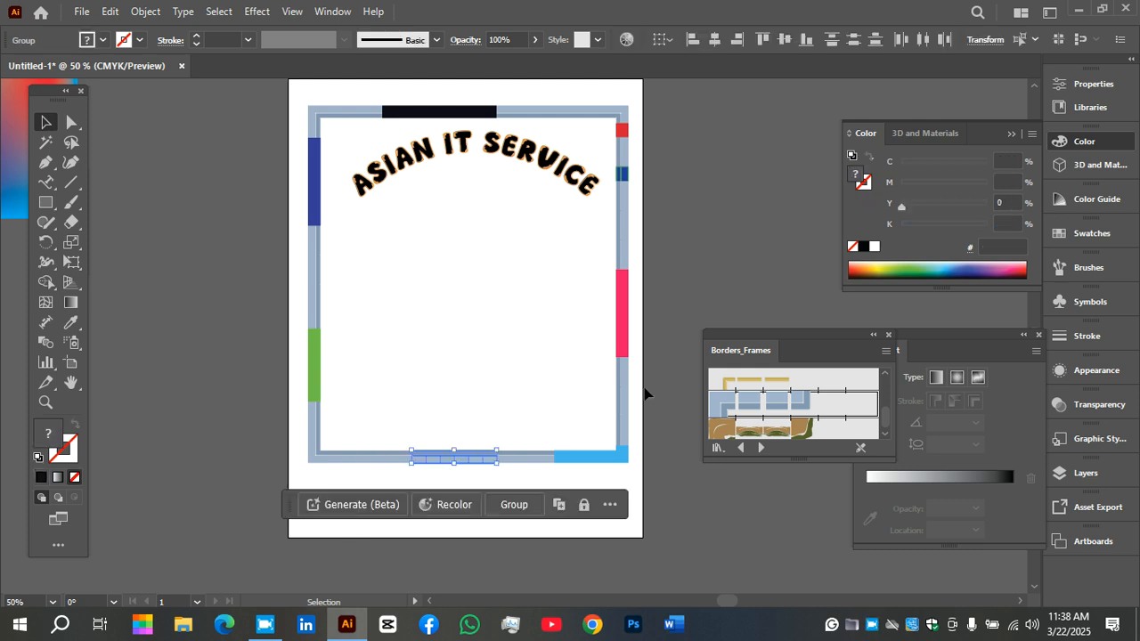
{"action": "left_click", "coordinate": [916, 268]}
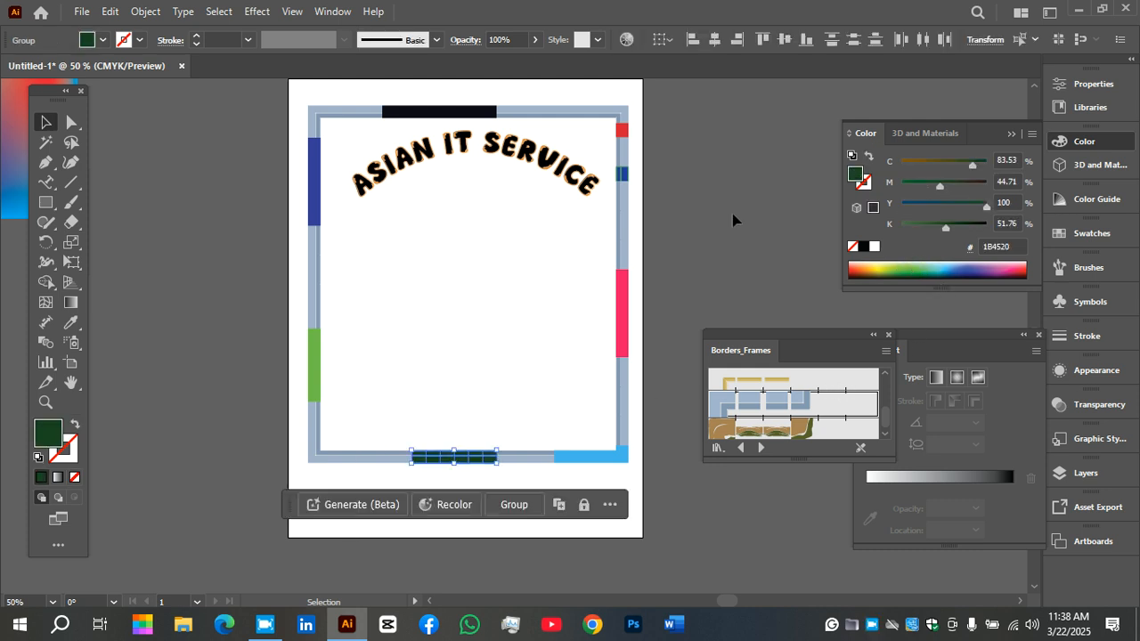
{"action": "left_click", "coordinate": [727, 205]}
{"action": "left_click_drag", "start_coordinate": [682, 149], "coordinate": [687, 195]}
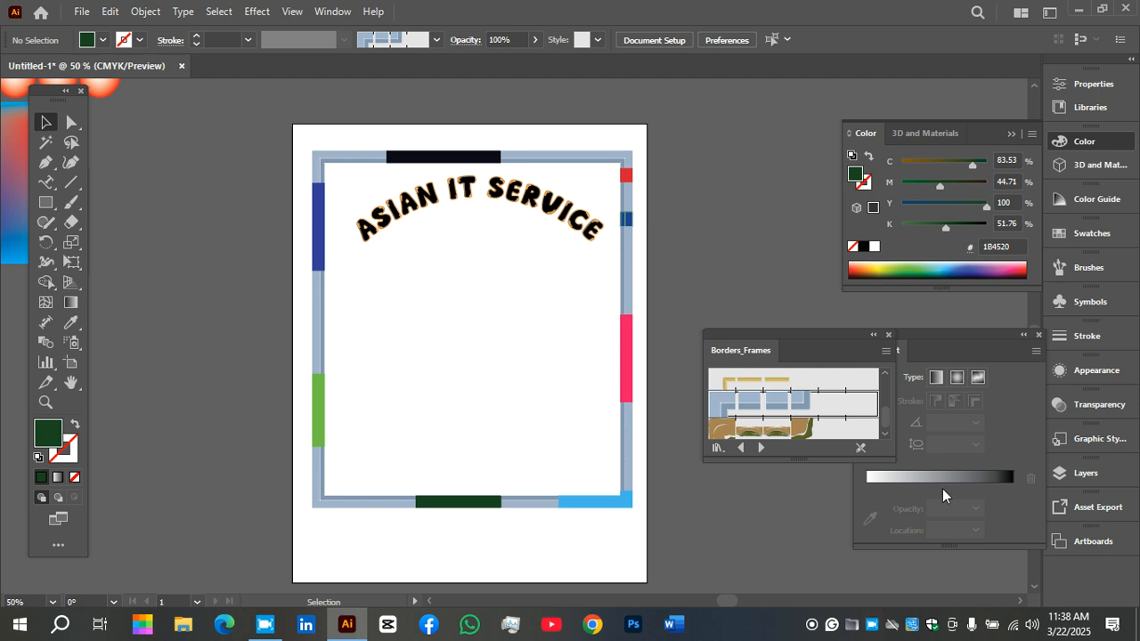
{"action": "right_click", "coordinate": [872, 623]}
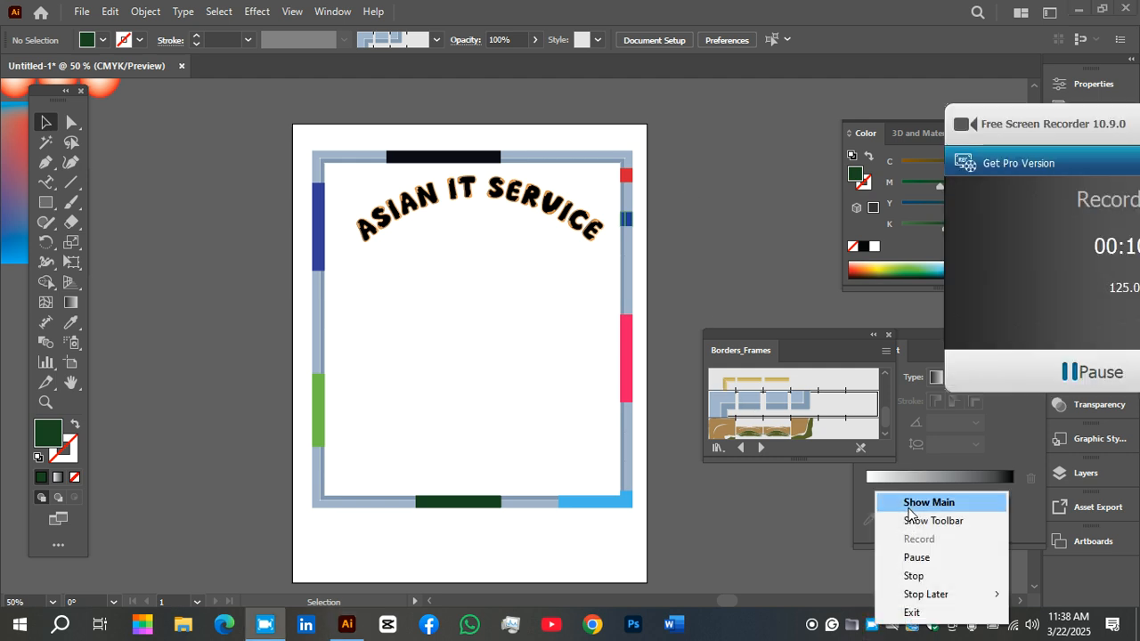
{"action": "left_click", "coordinate": [928, 502]}
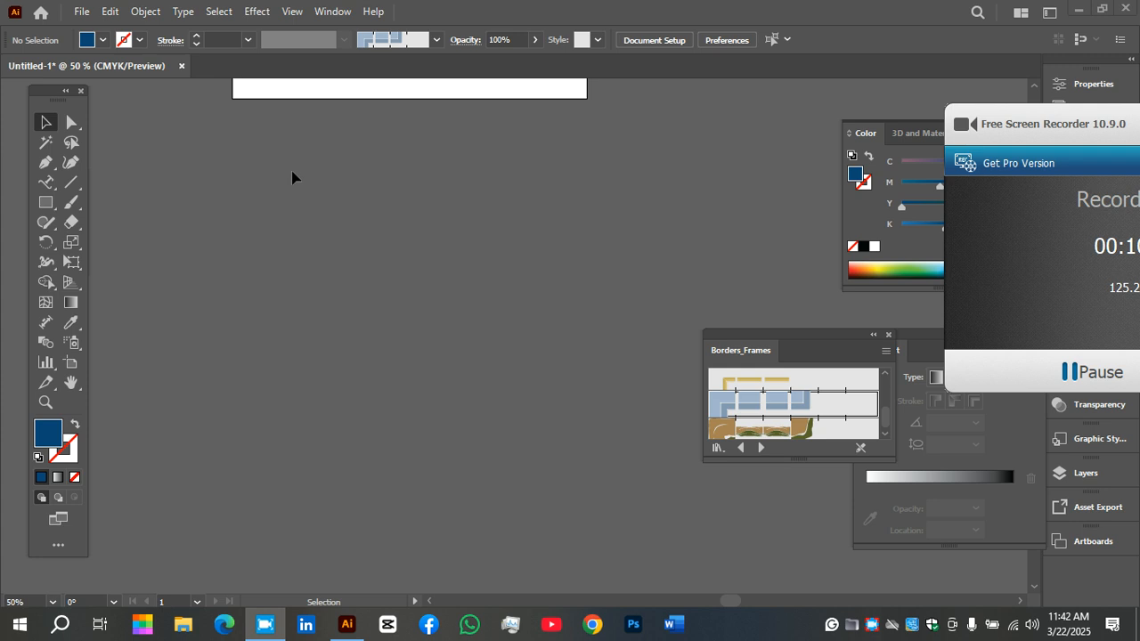
Step: Place a copy of the coloured frame and curved text above the artboard, slightly to the left
{"action": "left_click_drag", "start_coordinate": [411, 84], "coordinate": [412, 476]}
{"action": "left_click_drag", "start_coordinate": [462, 366], "coordinate": [493, 503]}
{"action": "key", "text": "ctrl+minus"}
{"action": "key", "text": "ctrl+minus"}
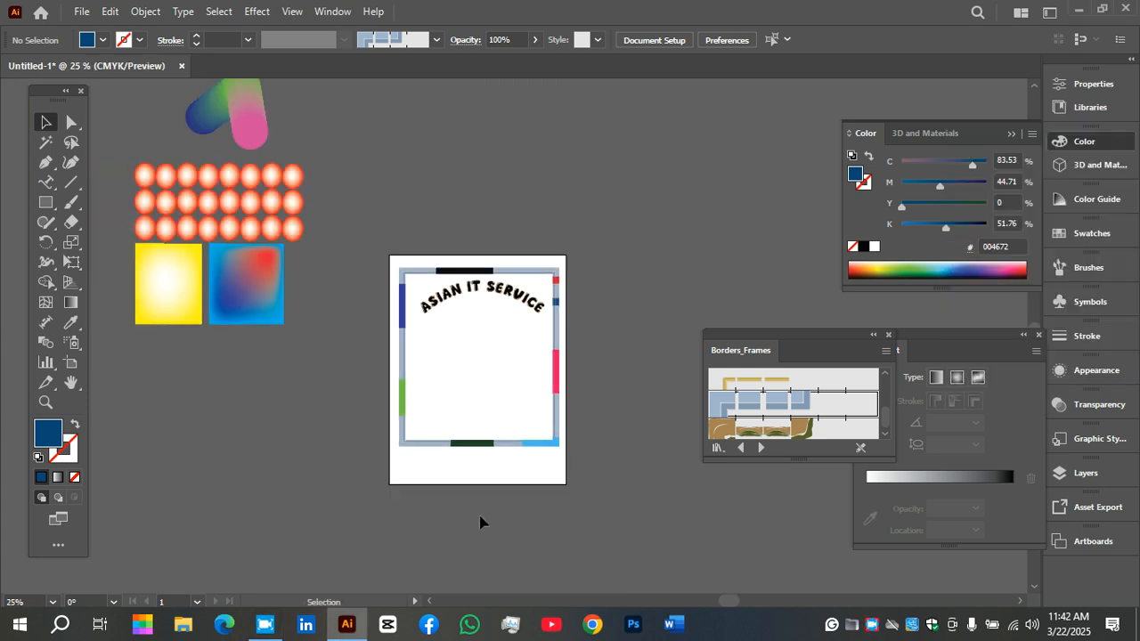
{"action": "left_click_drag", "start_coordinate": [386, 219], "coordinate": [618, 333]}
{"action": "left_click_drag", "start_coordinate": [521, 305], "coordinate": [470, 116]}
{"action": "left_click", "coordinate": [585, 184]}
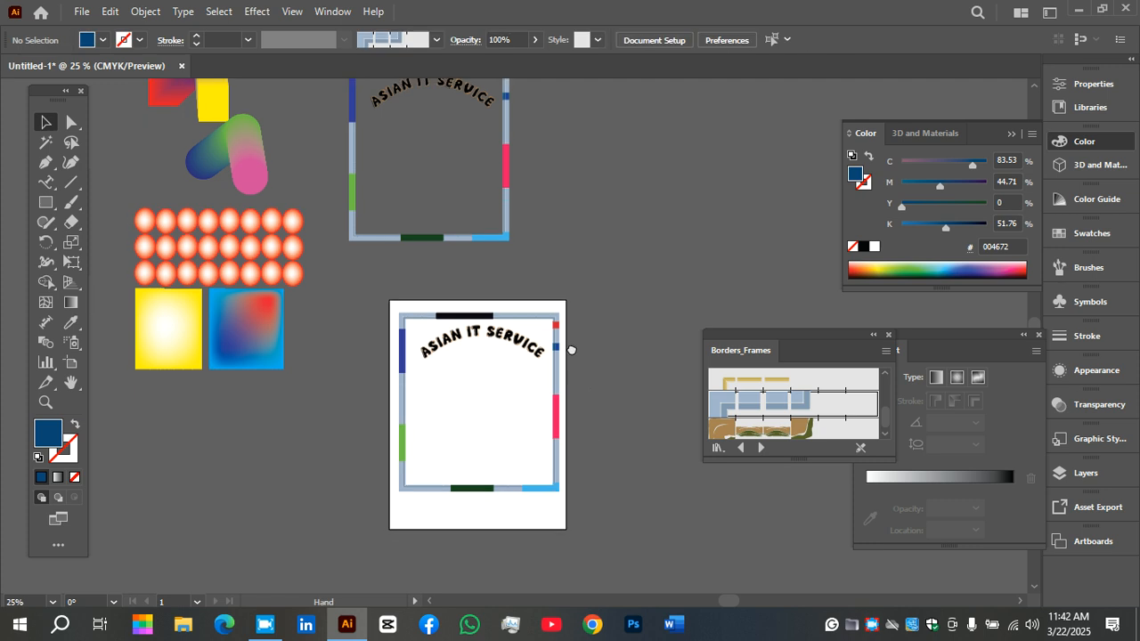
Step: Delete the original frame and curved text from the artboard, leaving the copy above it
{"action": "scroll", "coordinate": [575, 338], "scroll_direction": "down", "scroll_amount": 3}
{"action": "left_click_drag", "start_coordinate": [411, 338], "coordinate": [375, 418]}
{"action": "key", "text": "Delete"}
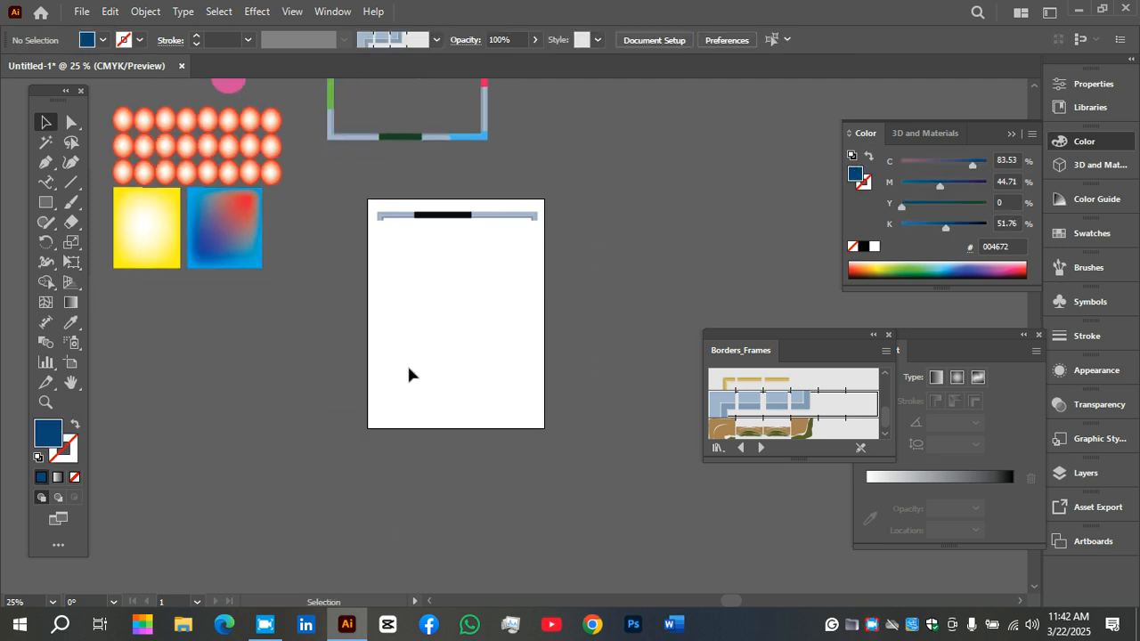
{"action": "left_click_drag", "start_coordinate": [594, 199], "coordinate": [481, 229]}
{"action": "key", "text": "Delete"}
{"action": "left_click_drag", "start_coordinate": [345, 275], "coordinate": [326, 240]}
{"action": "key", "text": "ctrl+plus"}
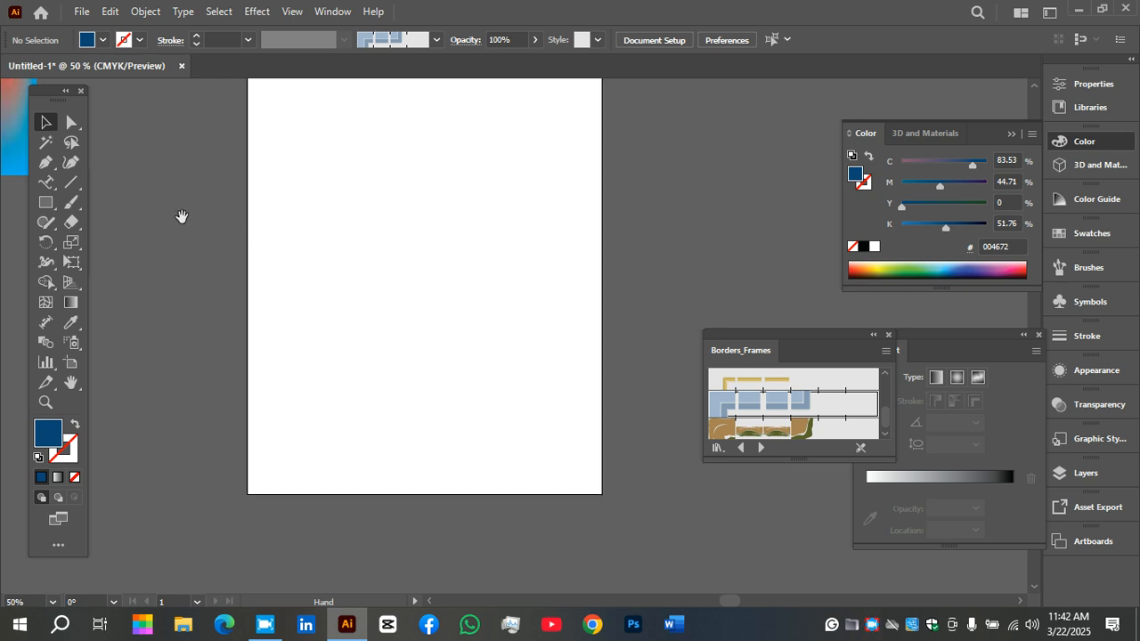
Step: Draw a dark blue rectangle covering most of the artboard and centre it by eye
{"action": "left_click", "coordinate": [48, 205]}
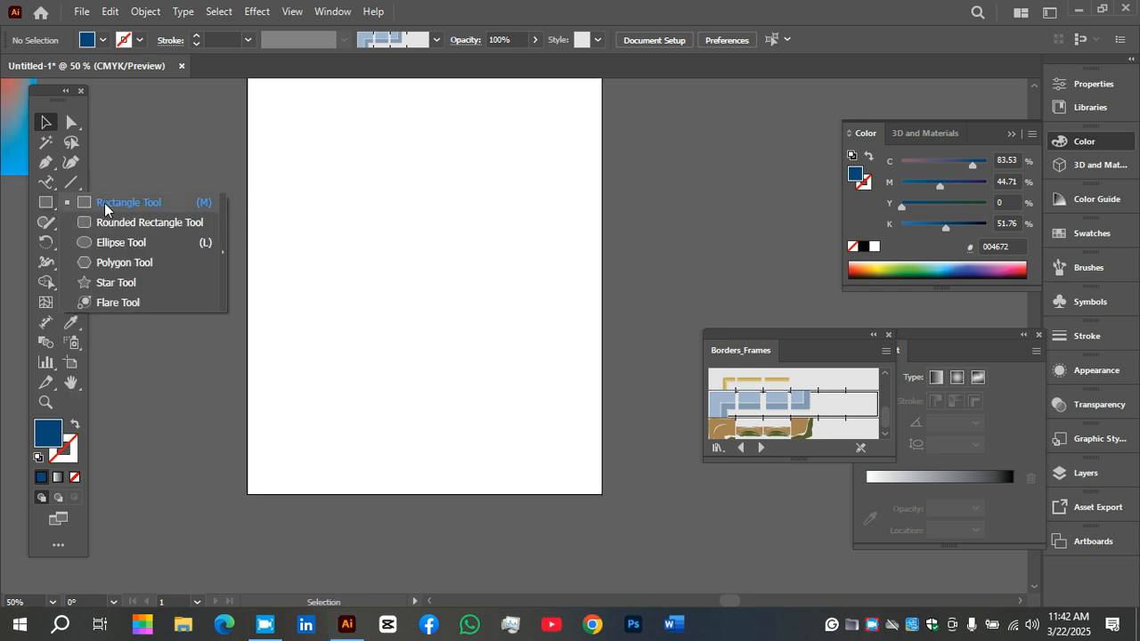
{"action": "left_click", "coordinate": [111, 202]}
{"action": "mouse_move", "coordinate": [262, 98]}
{"action": "left_mouse_down"}
{"action": "mouse_move", "coordinate": [428, 345]}
{"action": "mouse_move", "coordinate": [587, 454]}
{"action": "left_mouse_up"}
{"action": "left_click", "coordinate": [45, 122]}
{"action": "left_click_drag", "start_coordinate": [309, 172], "coordinate": [330, 186]}
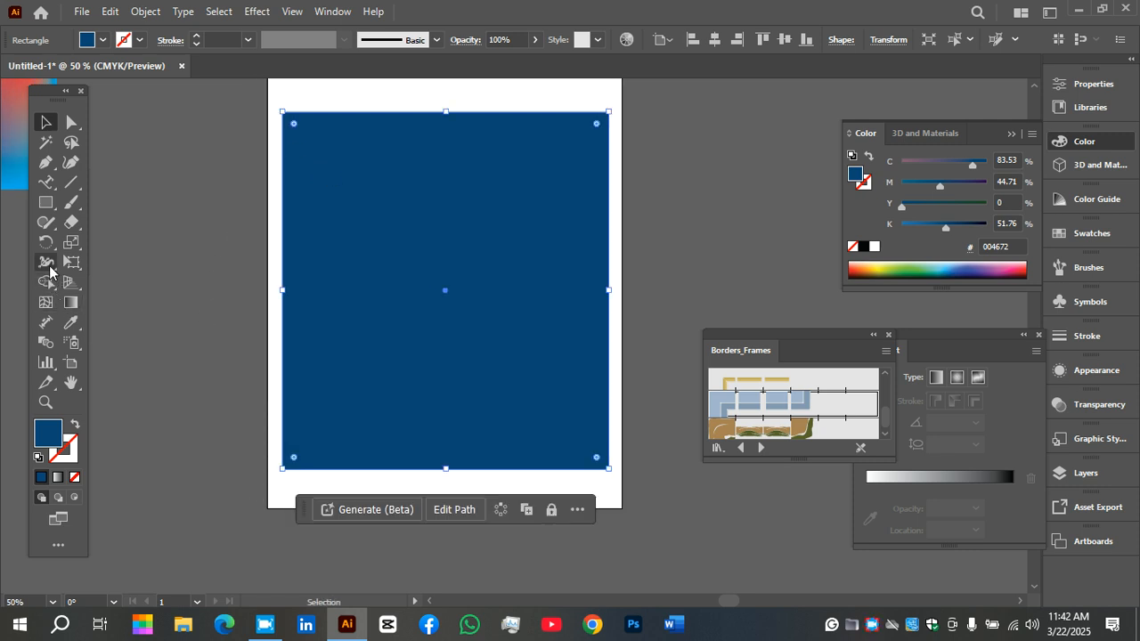
Step: Twirl the rectangle's upper-left corner and several spots along its top and right edges into spirals with the Twirl tool, and deselect it
{"action": "left_click", "coordinate": [49, 272]}
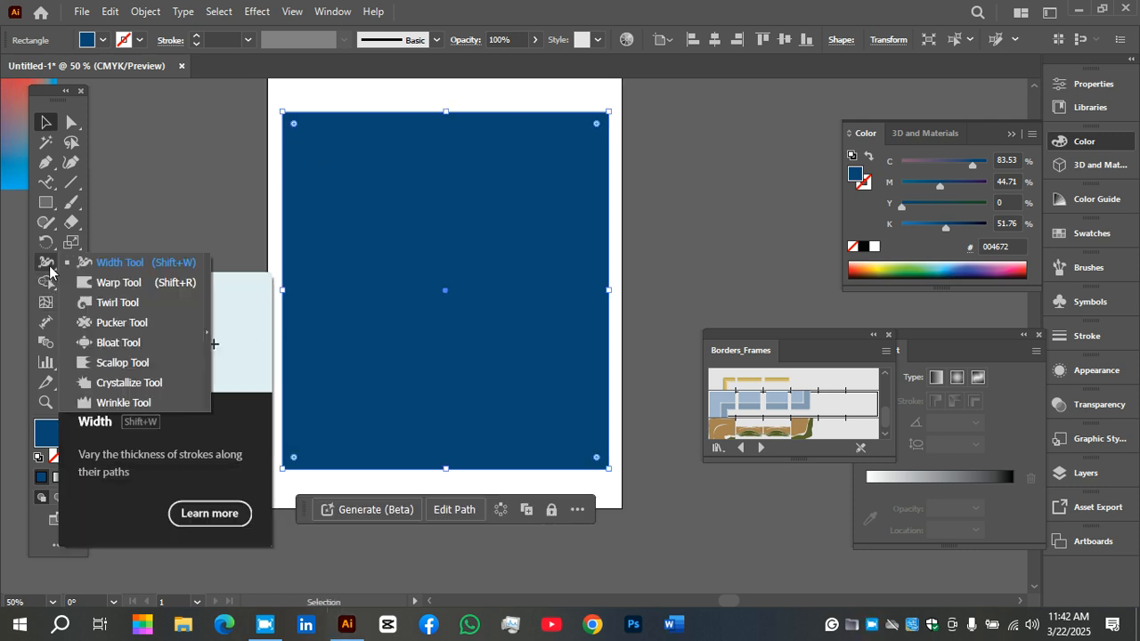
{"action": "left_click", "coordinate": [112, 306]}
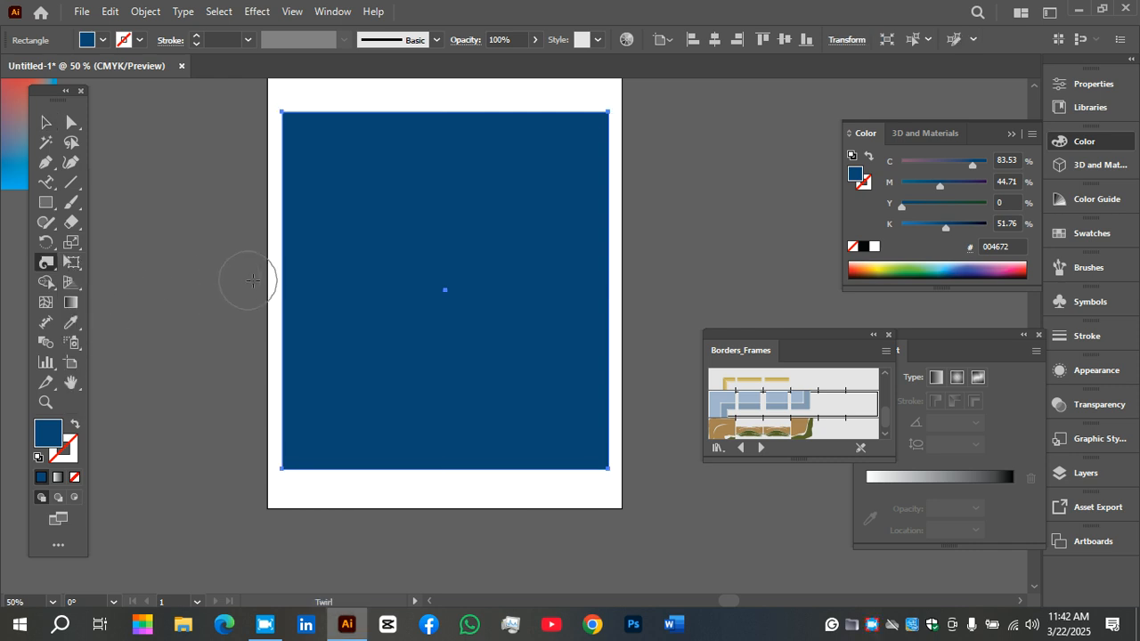
{"action": "left_click_drag", "start_coordinate": [297, 125], "coordinate": [303, 124]}
{"action": "left_click_drag", "start_coordinate": [416, 122], "coordinate": [404, 116]}
{"action": "left_click_drag", "start_coordinate": [531, 117], "coordinate": [606, 147]}
{"action": "left_click_drag", "start_coordinate": [616, 263], "coordinate": [608, 237]}
{"action": "left_click_drag", "start_coordinate": [609, 317], "coordinate": [611, 333]}
{"action": "left_click", "coordinate": [45, 122]}
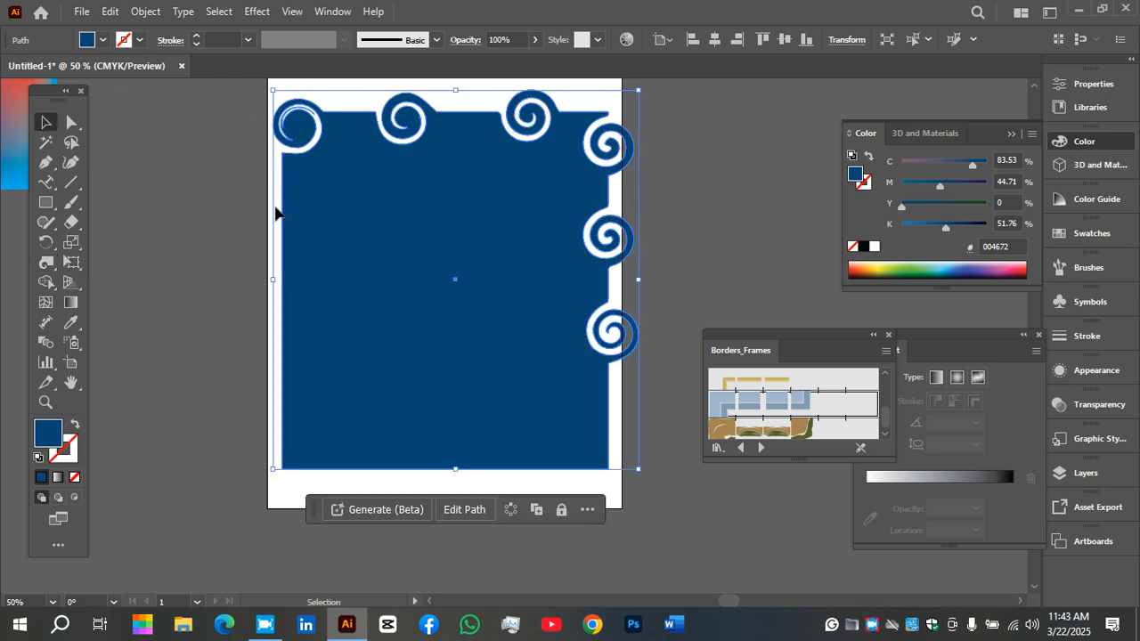
{"action": "left_click", "coordinate": [717, 200]}
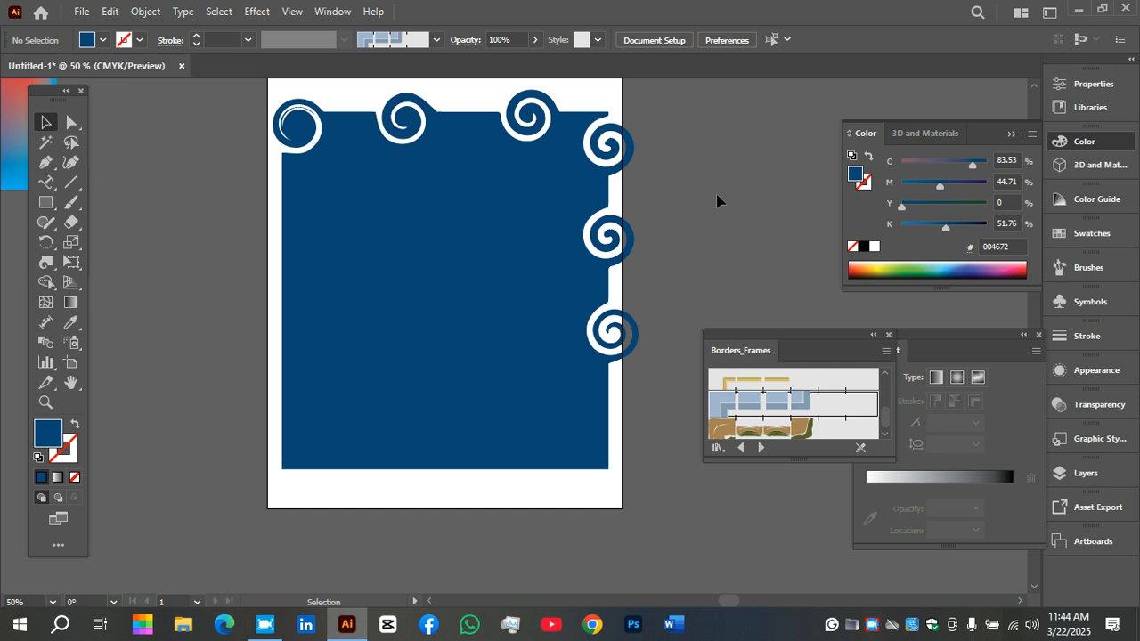
Step: Undo all the twirls on the blue rectangle
{"action": "key", "text": "space"}
{"action": "key", "text": "a"}
{"action": "left_click", "coordinate": [611, 178]}
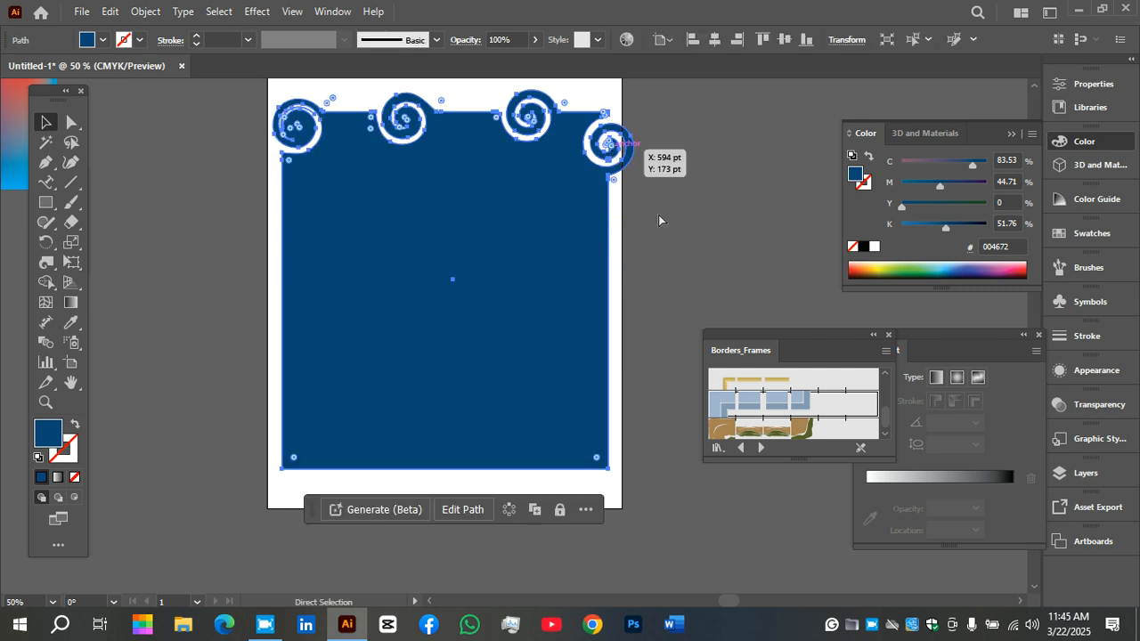
{"action": "key", "text": "ctrl+z"}
{"action": "key", "text": "ctrl+z"}
{"action": "key", "text": "ctrl+z"}
{"action": "key", "text": "ctrl+z"}
{"action": "key", "text": "v"}
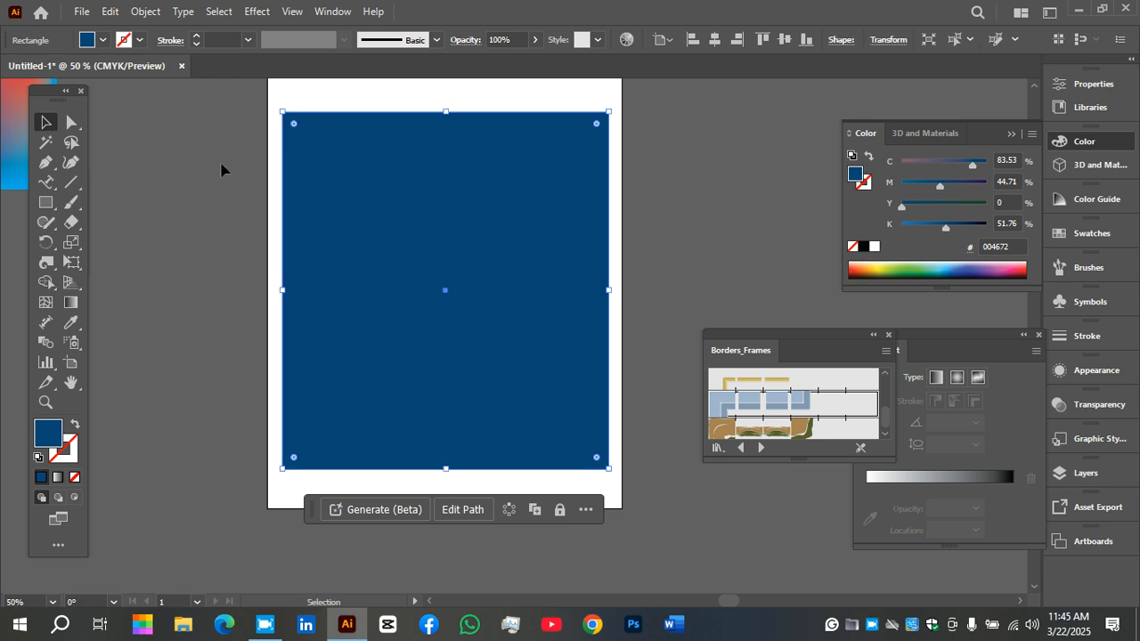
Step: Try the Twirl tool on the rectangle's upper-left corner and top edge, and undo those twirls
{"action": "left_click", "coordinate": [48, 267]}
{"action": "left_click", "coordinate": [89, 304]}
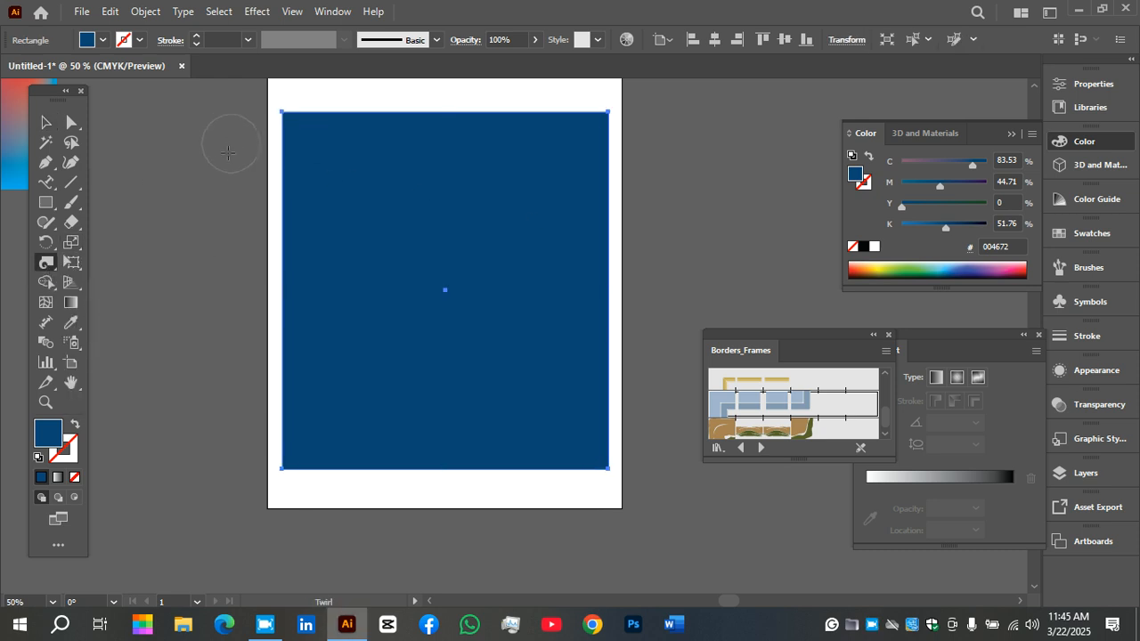
{"action": "left_click", "coordinate": [295, 130]}
{"action": "left_click_drag", "start_coordinate": [294, 131], "coordinate": [358, 125]}
{"action": "left_click_drag", "start_coordinate": [460, 122], "coordinate": [460, 122]}
{"action": "key", "text": "ctrl+z"}
{"action": "key", "text": "ctrl+z"}
{"action": "key", "text": "ctrl+z"}
{"action": "key", "text": "ctrl+z"}
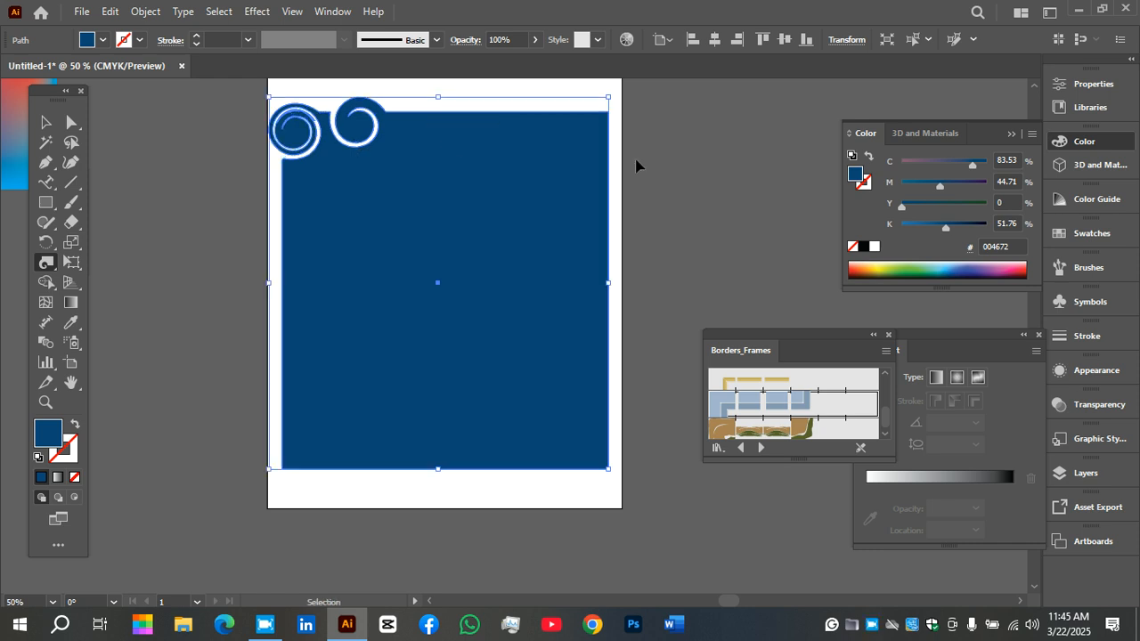
Step: Twirl spirals into the rectangle near its upper-right and lower-left corners and along its right, left and bottom edges, and deselect it
{"action": "left_click_drag", "start_coordinate": [560, 124], "coordinate": [561, 123]}
{"action": "left_click_drag", "start_coordinate": [615, 163], "coordinate": [614, 162]}
{"action": "left_click_drag", "start_coordinate": [618, 246], "coordinate": [618, 246]}
{"action": "left_click_drag", "start_coordinate": [272, 357], "coordinate": [274, 362]}
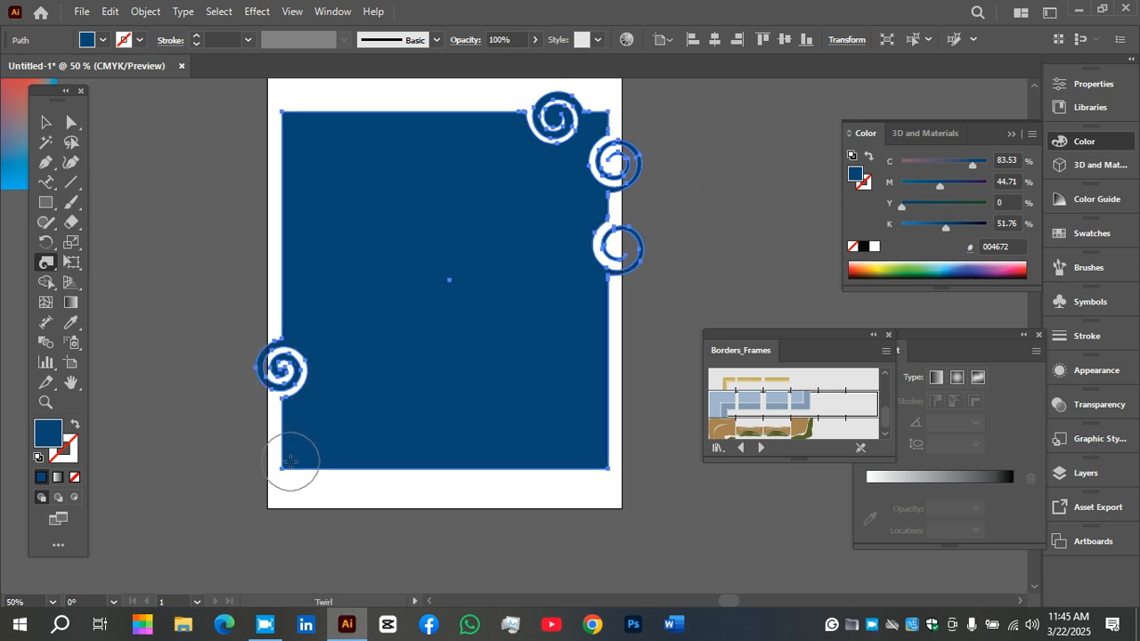
{"action": "left_click_drag", "start_coordinate": [294, 468], "coordinate": [294, 467]}
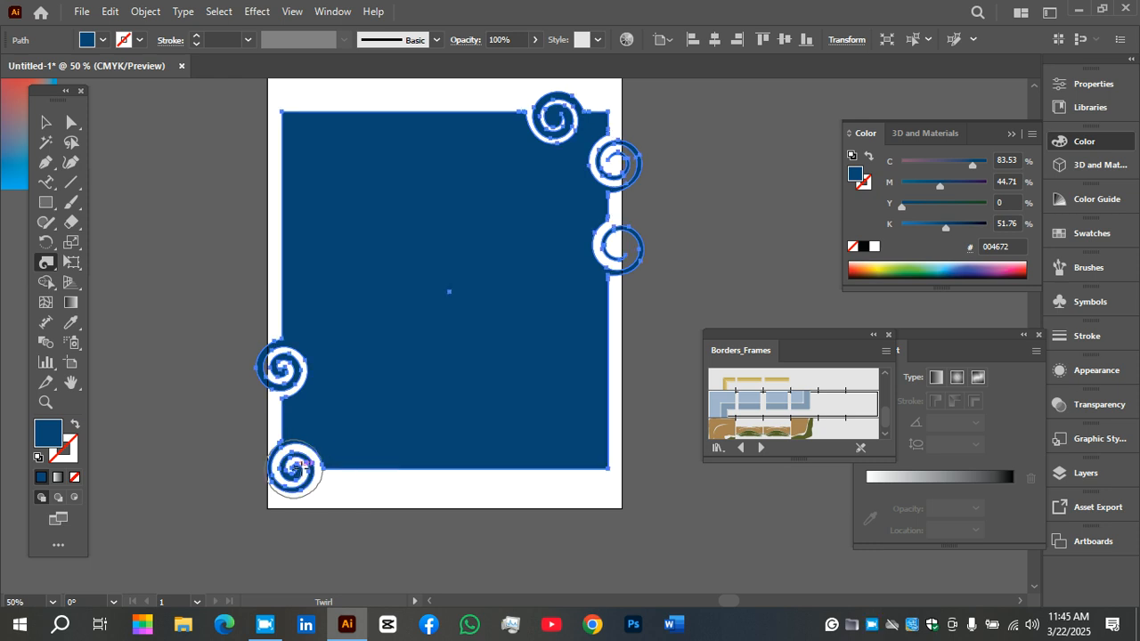
{"action": "left_click_drag", "start_coordinate": [384, 474], "coordinate": [385, 470]}
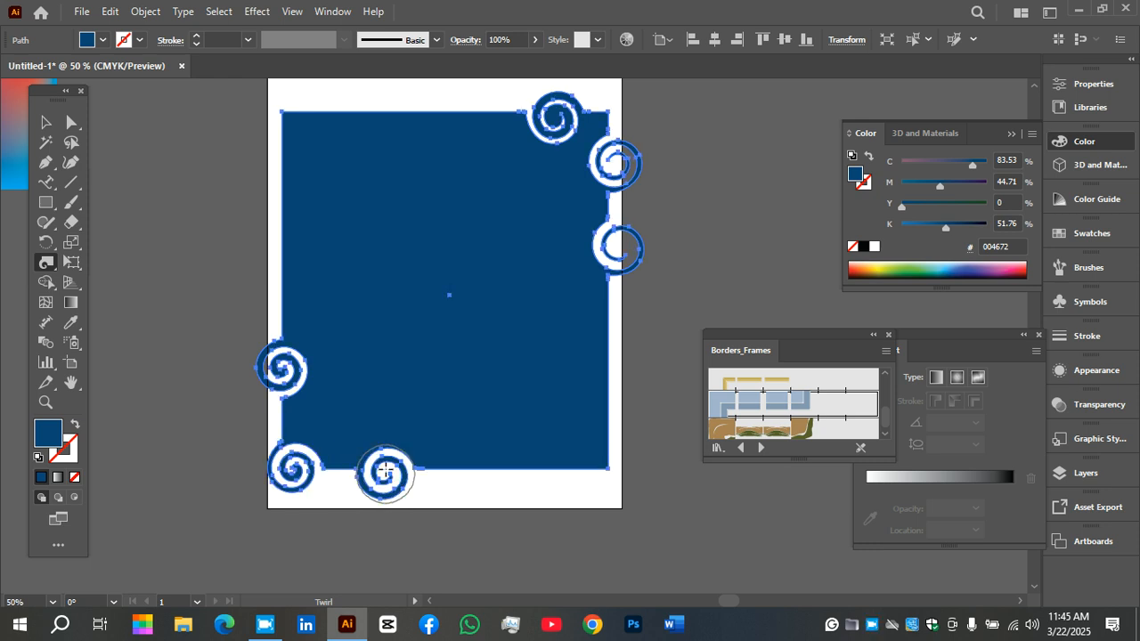
{"action": "left_click", "coordinate": [45, 122]}
{"action": "left_click", "coordinate": [157, 161]}
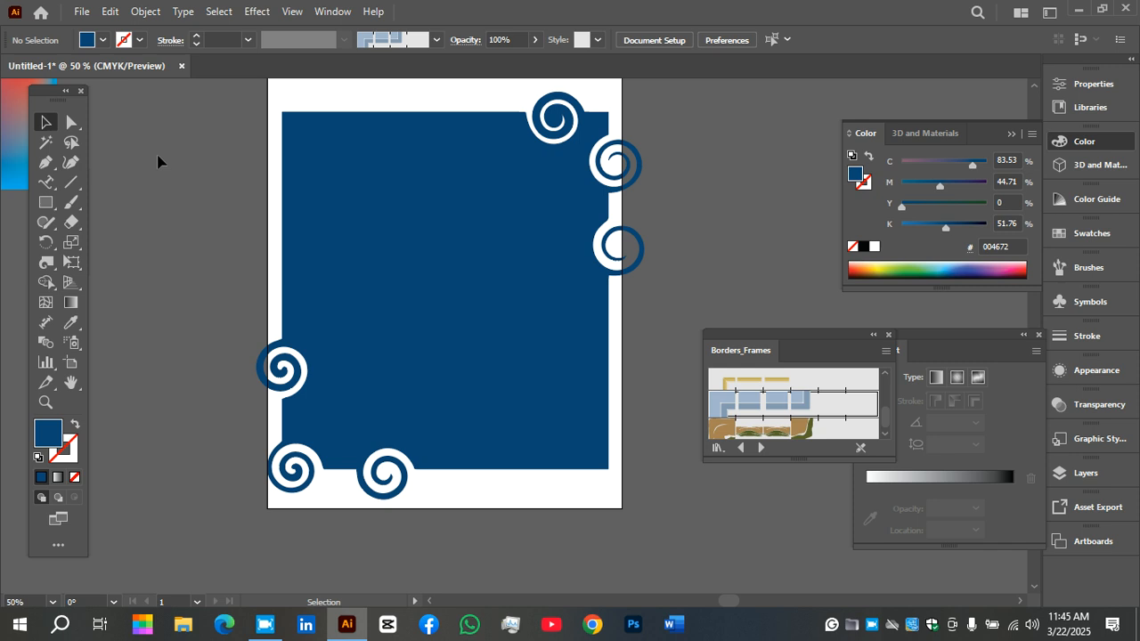
{"action": "right_click", "coordinate": [871, 623]}
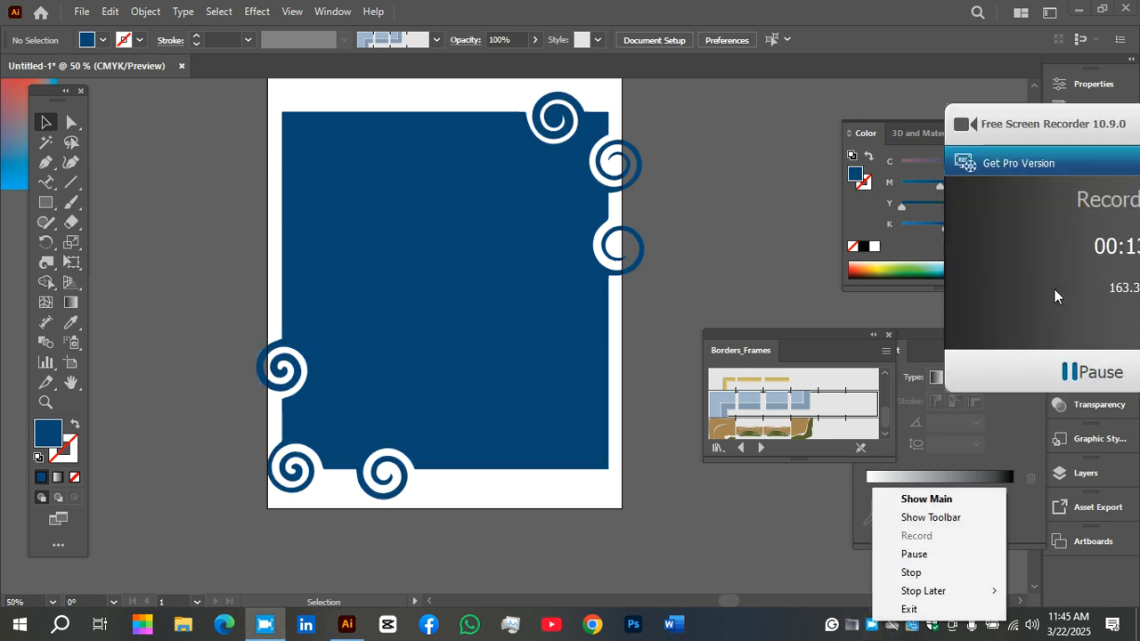
{"action": "left_click_drag", "start_coordinate": [1010, 120], "coordinate": [920, 101]}
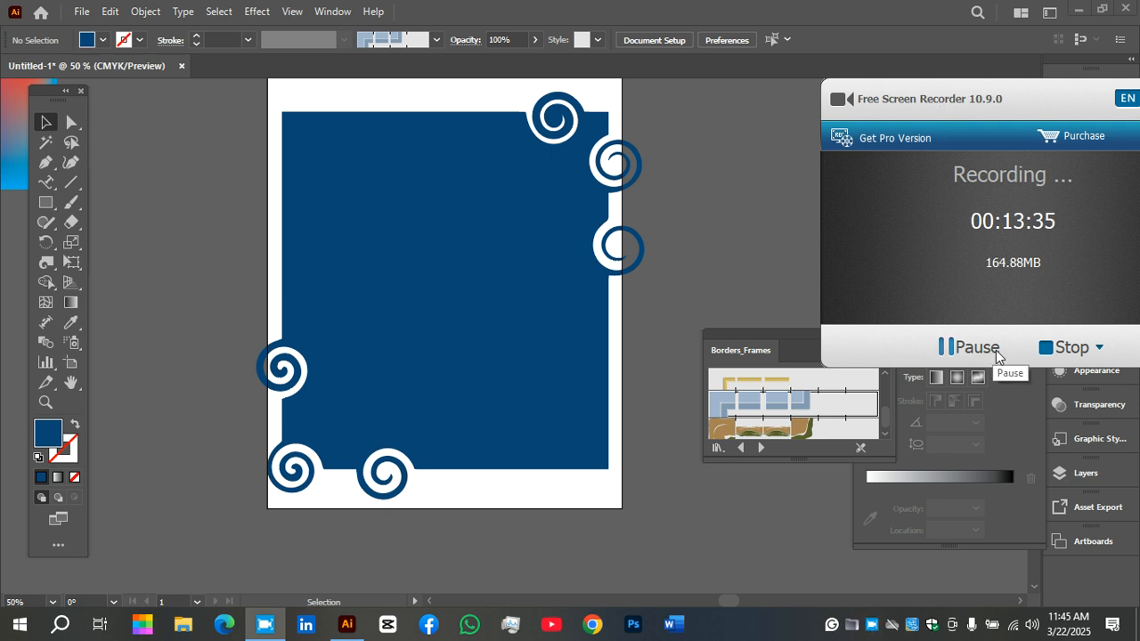
{"action": "left_click", "coordinate": [997, 354]}
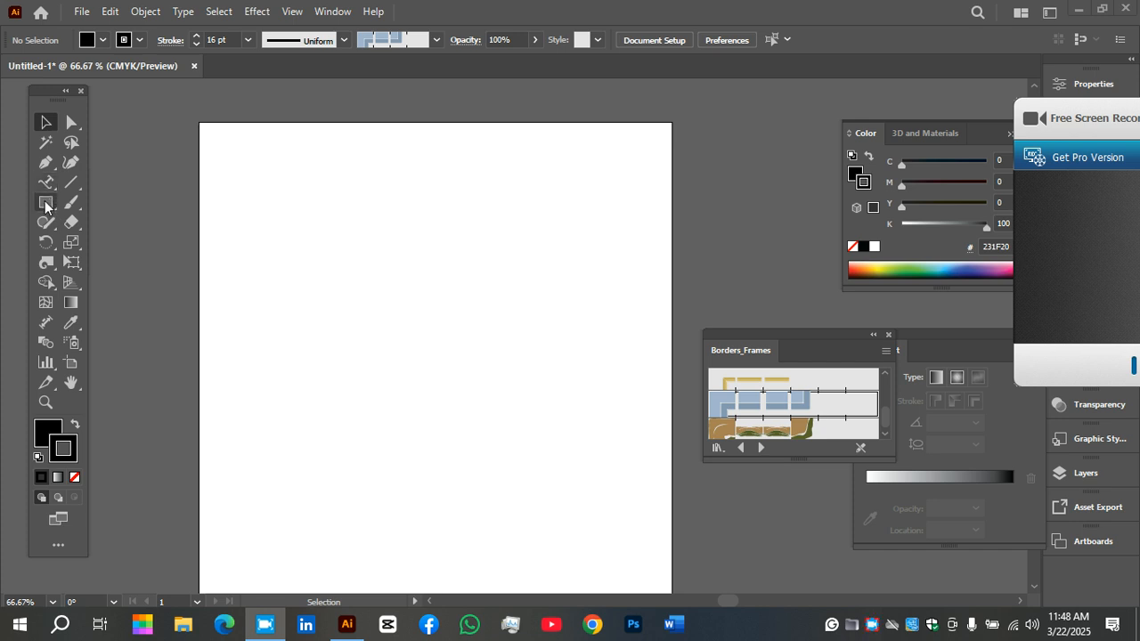
Step: Draw a large spiral with a 16 pt black stroke and move it fully onto the artboard
{"action": "left_click", "coordinate": [46, 206]}
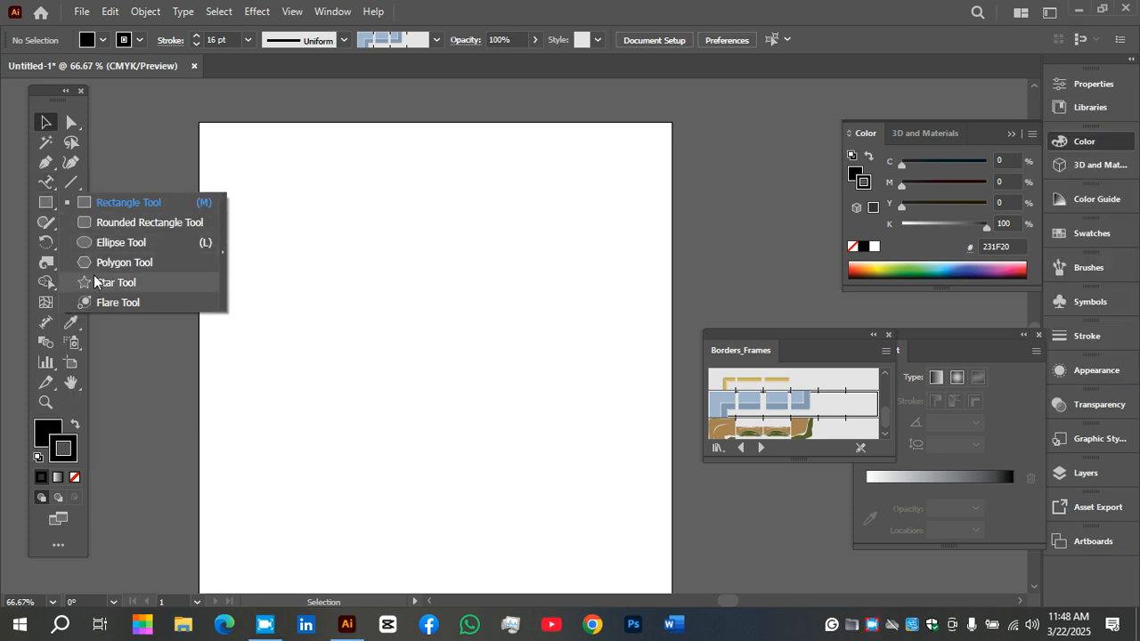
{"action": "left_click", "coordinate": [71, 203]}
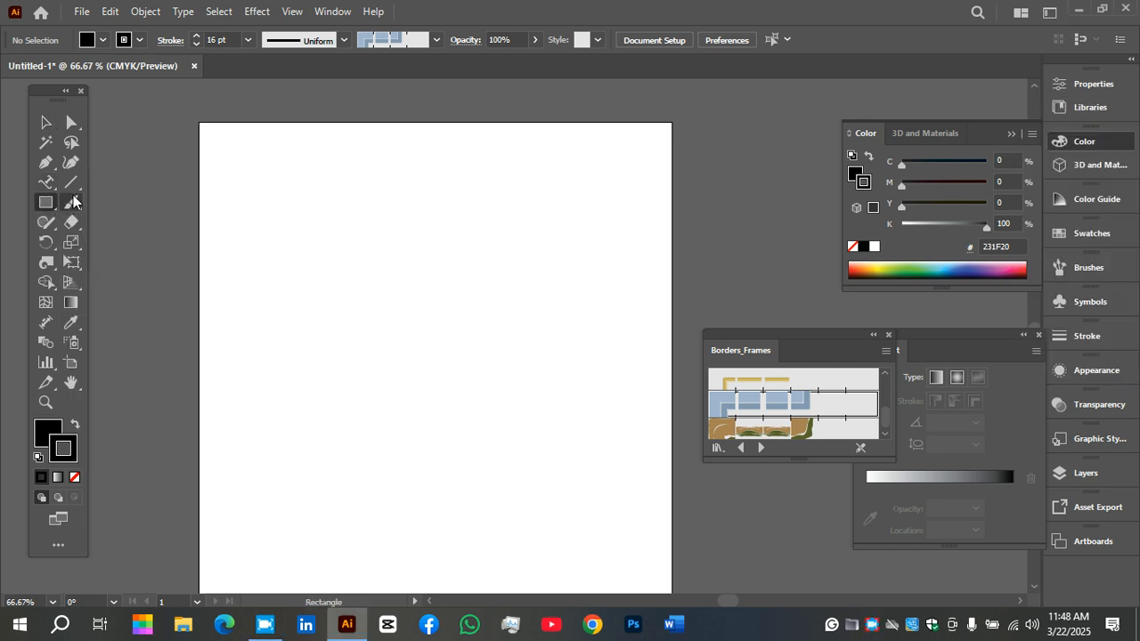
{"action": "left_click", "coordinate": [72, 183]}
{"action": "left_click", "coordinate": [119, 222]}
{"action": "left_click_drag", "start_coordinate": [258, 235], "coordinate": [408, 346]}
{"action": "left_click", "coordinate": [48, 125]}
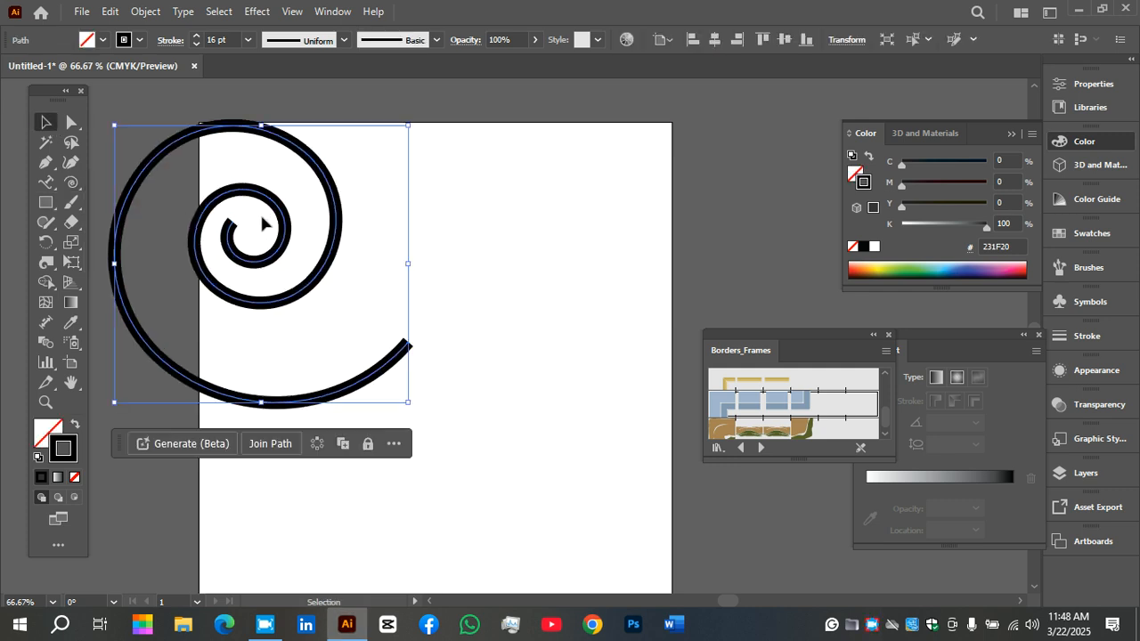
{"action": "mouse_move", "coordinate": [234, 236]}
{"action": "left_mouse_down"}
{"action": "mouse_move", "coordinate": [337, 261]}
{"action": "mouse_move", "coordinate": [353, 278]}
{"action": "left_mouse_up"}
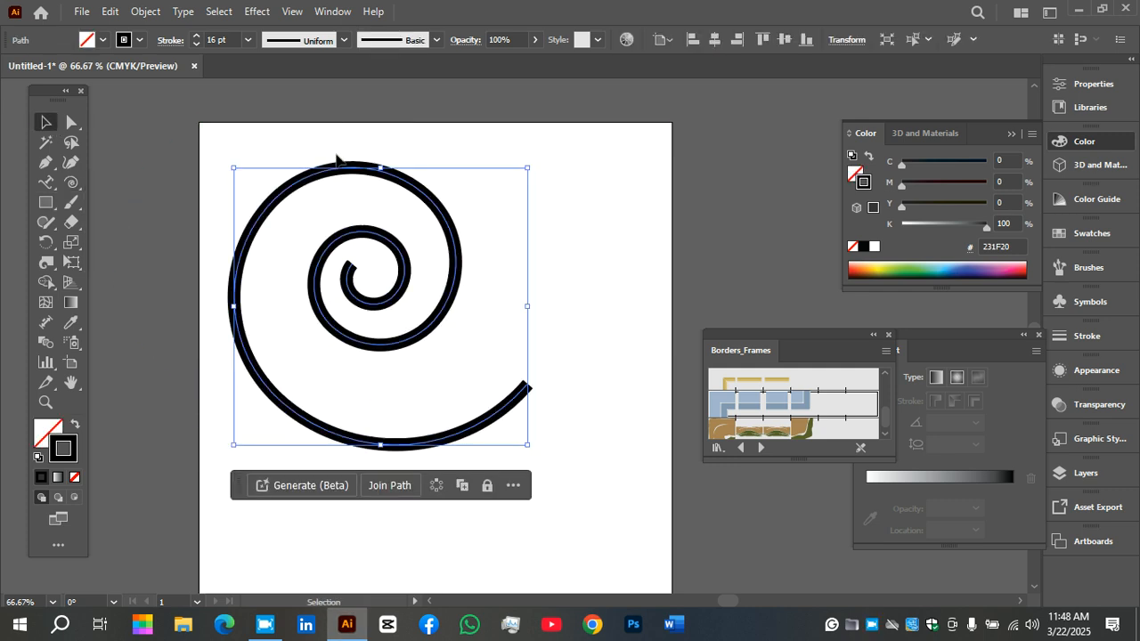
Step: Apply Width Profile 1 to the spiral's stroke and deselect the spiral
{"action": "left_click", "coordinate": [319, 41]}
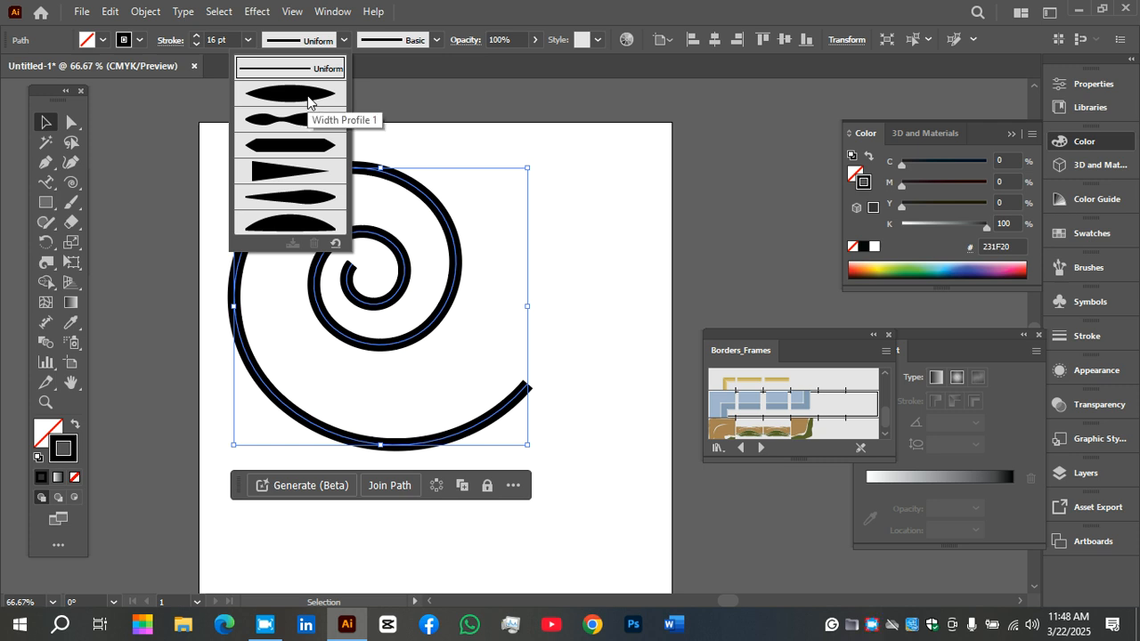
{"action": "left_click", "coordinate": [308, 97]}
{"action": "left_click", "coordinate": [544, 402]}
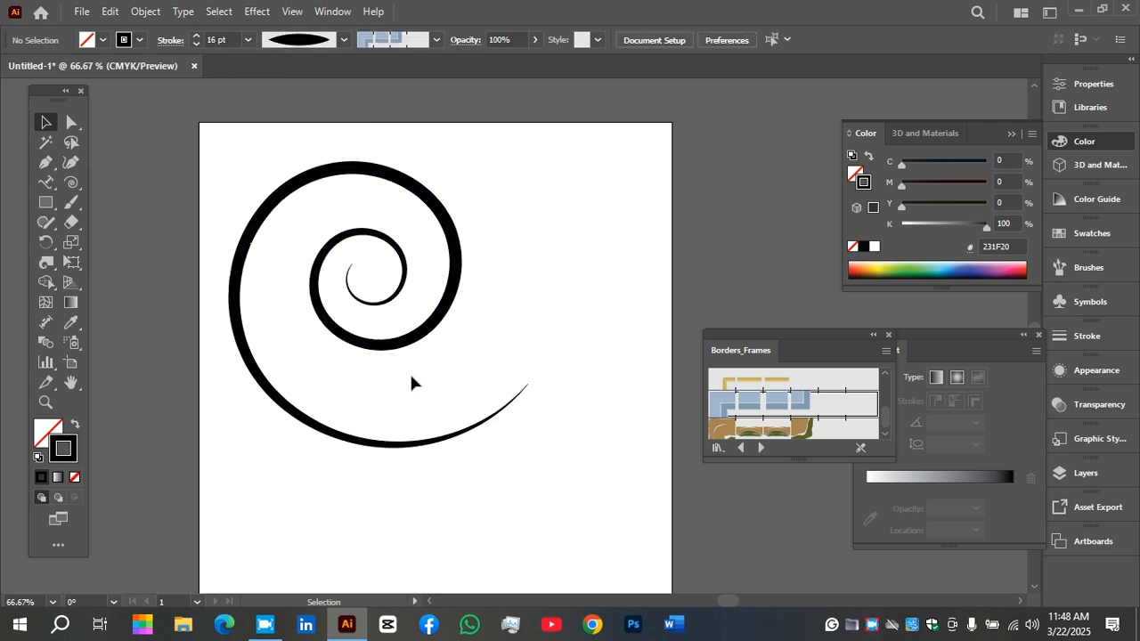
Step: Scale the spiral down to about a third, set its stroke to 4 pt, and place it in the artboard's upper-left corner
{"action": "left_click_drag", "start_coordinate": [415, 339], "coordinate": [438, 341]}
{"action": "left_click_drag", "start_coordinate": [550, 171], "coordinate": [455, 258]}
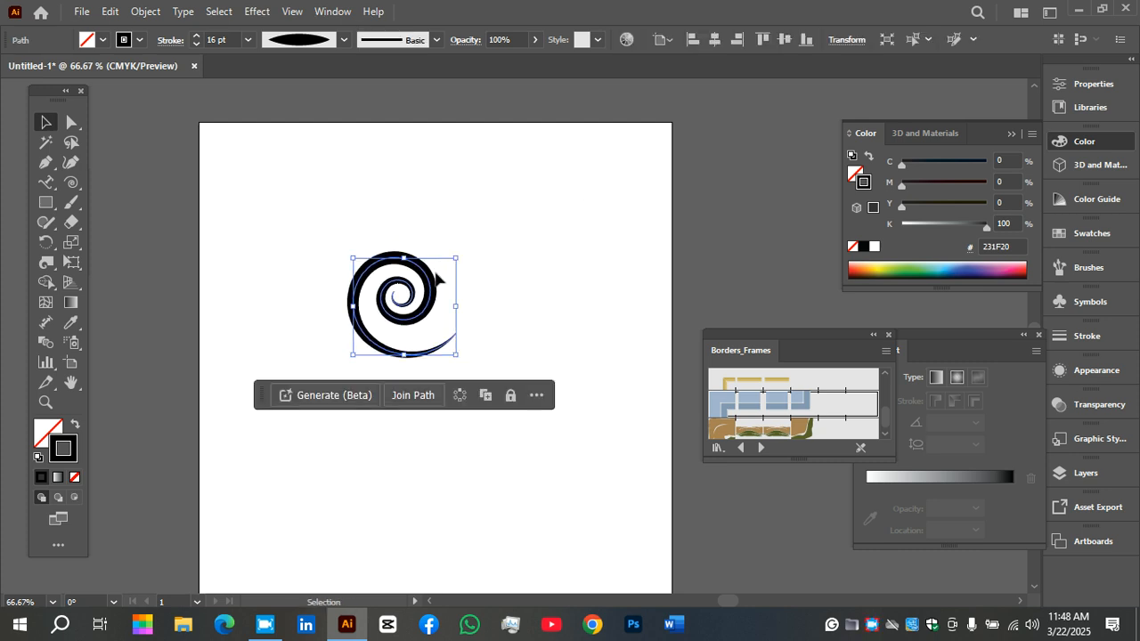
{"action": "left_click", "coordinate": [229, 39]}
{"action": "key", "text": "Down"}
{"action": "key", "text": "Down"}
{"action": "key", "text": "Down"}
{"action": "key", "text": "Down"}
{"action": "key", "text": "Down"}
{"action": "key", "text": "Down"}
{"action": "key", "text": "Down"}
{"action": "key", "text": "Down"}
{"action": "key", "text": "Down"}
{"action": "key", "text": "Down"}
{"action": "key", "text": "Down"}
{"action": "key", "text": "Down"}
{"action": "mouse_move", "coordinate": [401, 288]}
{"action": "left_mouse_down"}
{"action": "mouse_move", "coordinate": [383, 283]}
{"action": "mouse_move", "coordinate": [316, 184]}
{"action": "left_mouse_up"}
Step: Make a copy of the spiral reflected about the vertical axis and position it beside the original
{"action": "right_click", "coordinate": [315, 185]}
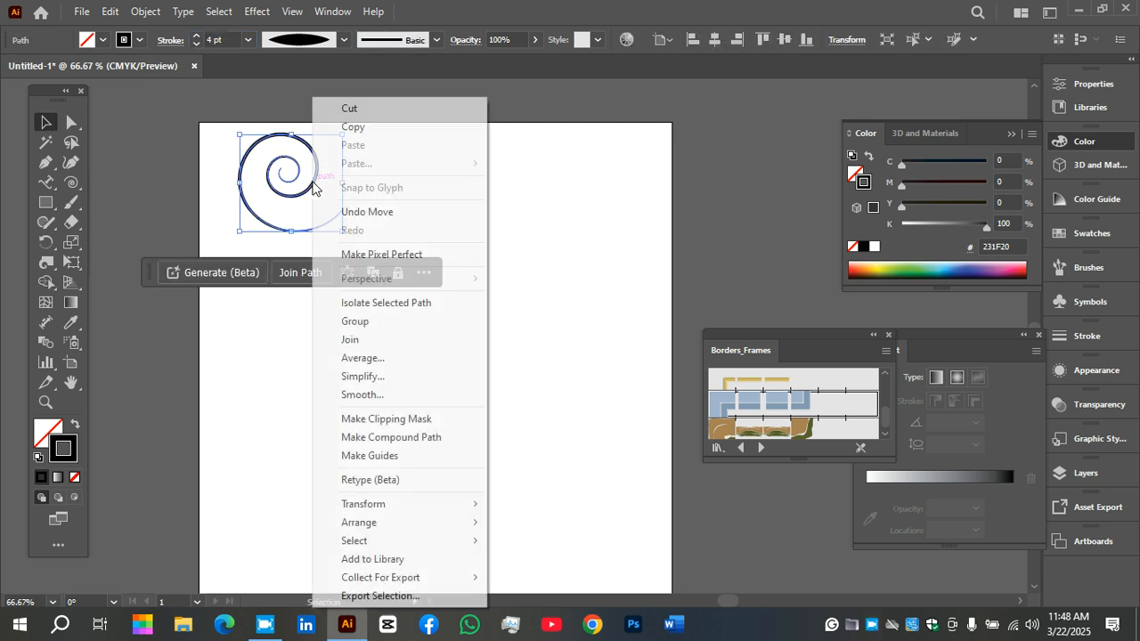
{"action": "mouse_move", "coordinate": [419, 505]}
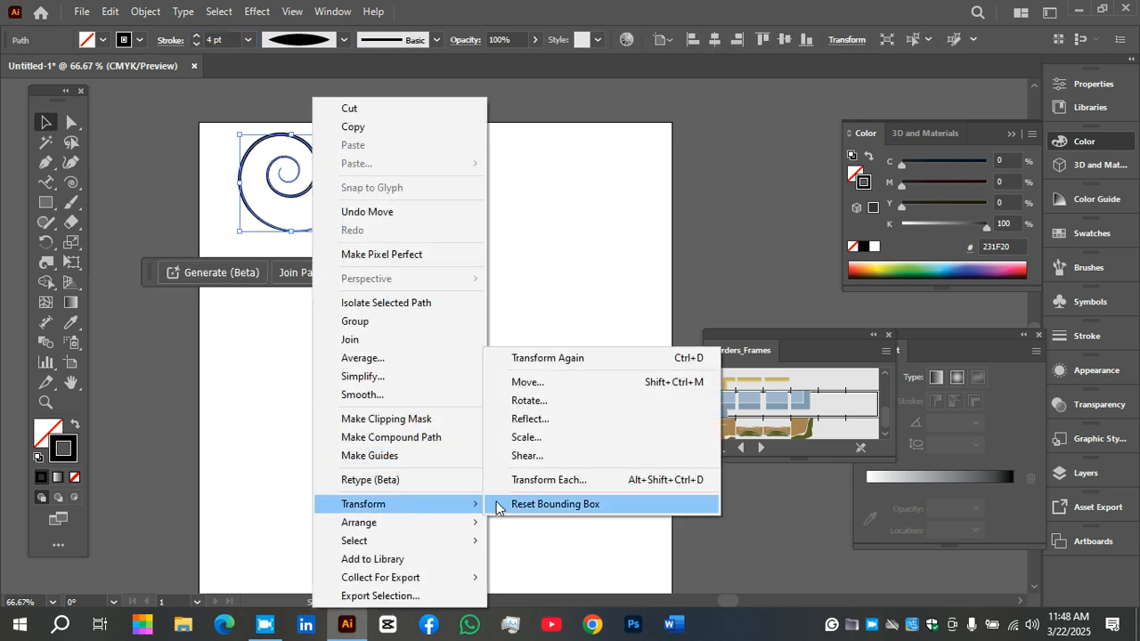
{"action": "left_click", "coordinate": [537, 420]}
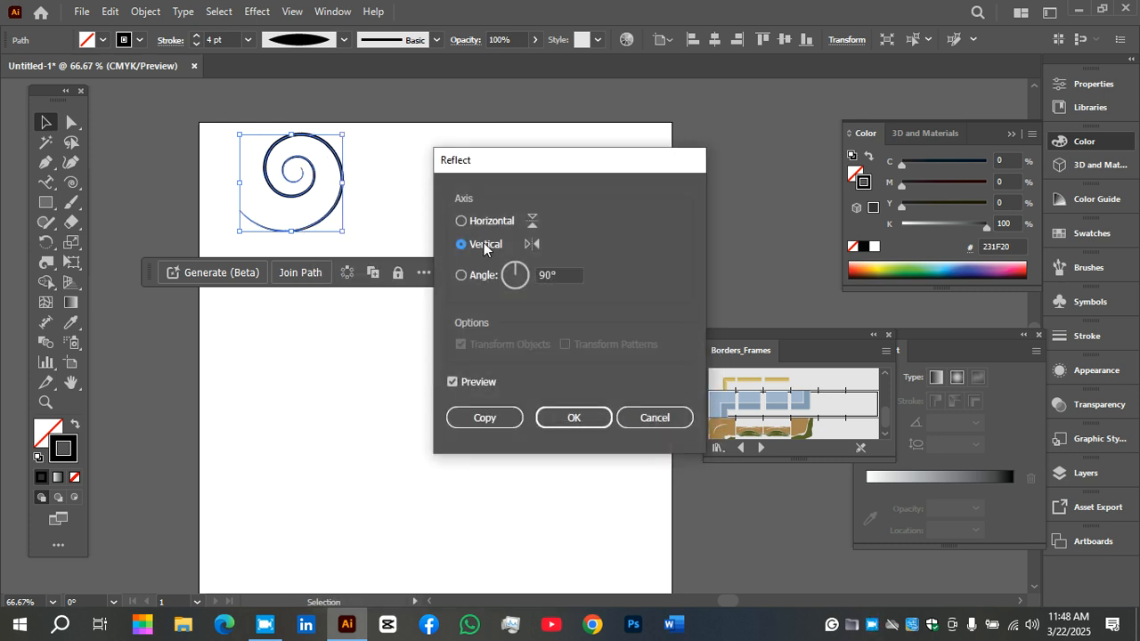
{"action": "left_click", "coordinate": [484, 418]}
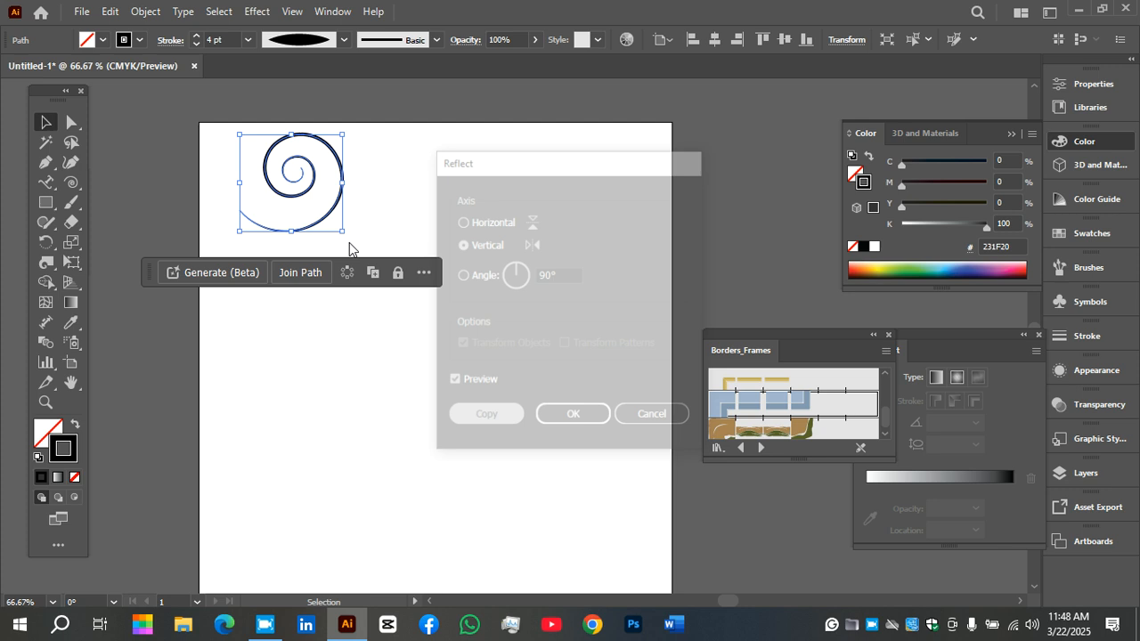
{"action": "left_click_drag", "start_coordinate": [333, 166], "coordinate": [264, 169]}
{"action": "left_click", "coordinate": [356, 184]}
{"action": "left_click_drag", "start_coordinate": [338, 184], "coordinate": [290, 184]}
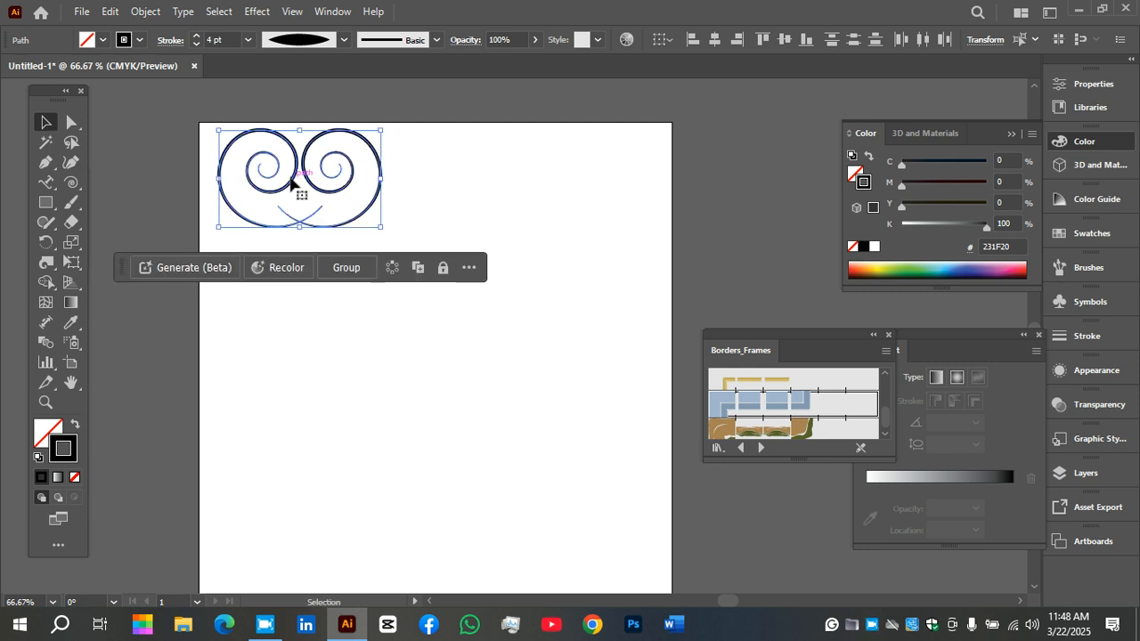
Step: Delete the reflected spiral, keeping only the original in the artboard's upper-left corner
{"action": "left_click", "coordinate": [470, 185]}
{"action": "left_click", "coordinate": [382, 171]}
{"action": "key", "text": "Delete"}
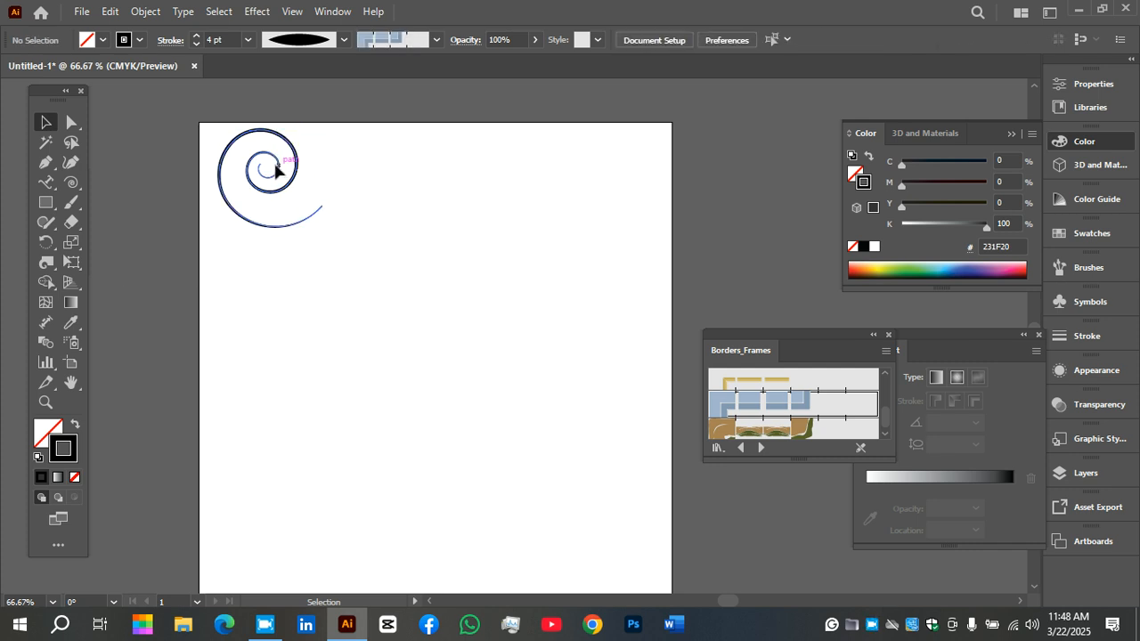
Step: Create a vertical-axis reflected copy of the spiral, set the two side by side, and move the pair within the artboard's upper-left corner
{"action": "right_click", "coordinate": [275, 169]}
{"action": "mouse_move", "coordinate": [374, 508]}
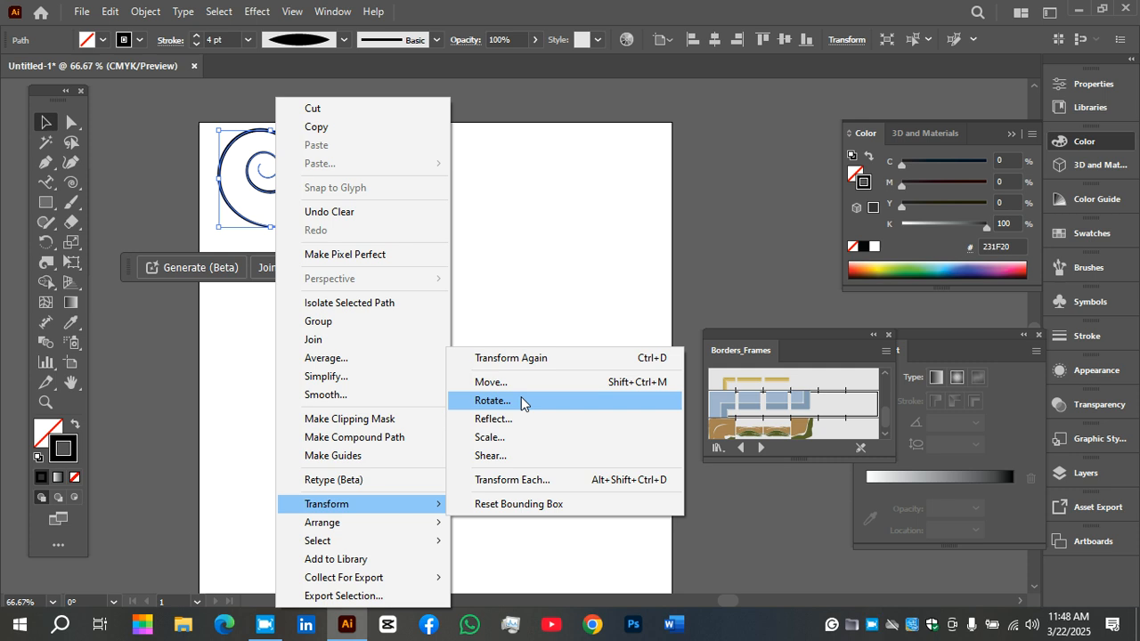
{"action": "left_click", "coordinate": [519, 418]}
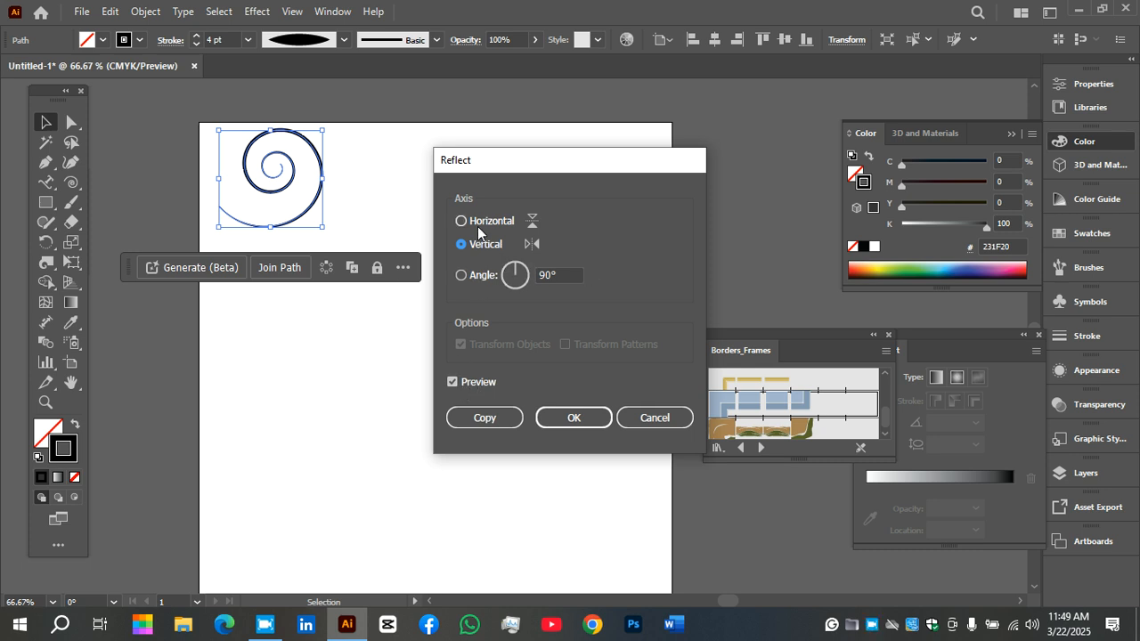
{"action": "left_click", "coordinate": [477, 223]}
{"action": "left_click", "coordinate": [474, 244]}
{"action": "left_click", "coordinate": [480, 418]}
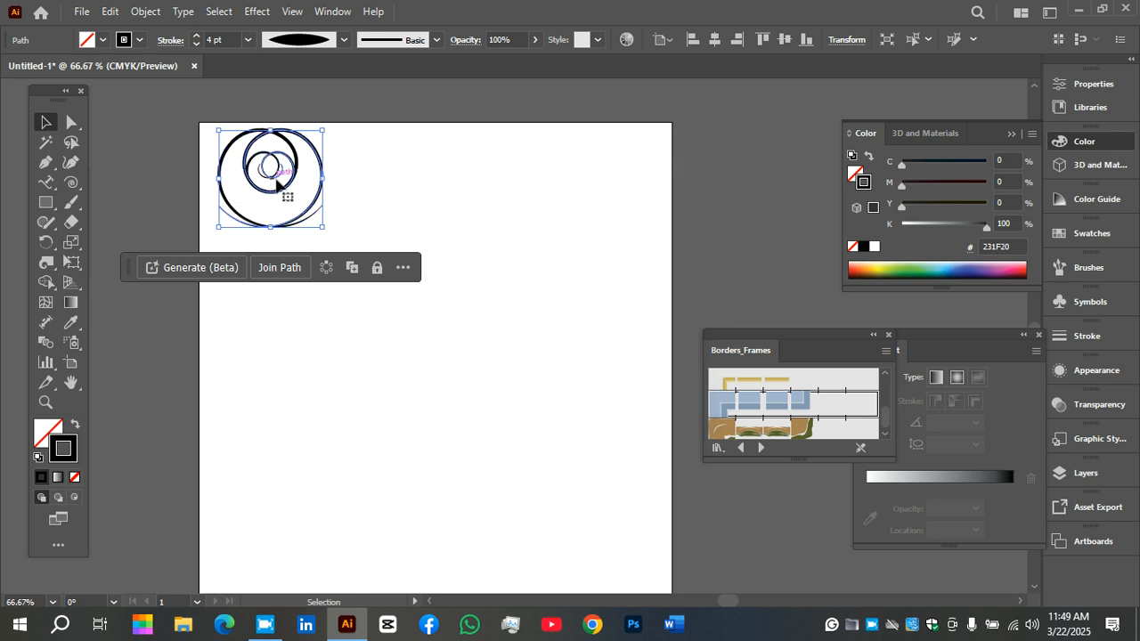
{"action": "left_click_drag", "start_coordinate": [311, 165], "coordinate": [222, 161]}
{"action": "left_click_drag", "start_coordinate": [376, 120], "coordinate": [162, 235]}
{"action": "left_click_drag", "start_coordinate": [232, 156], "coordinate": [304, 168]}
Step: Adjust both spirals so their thin tails cross symmetrically, and place a copy of the pair directly below
{"action": "left_click", "coordinate": [442, 198]}
{"action": "key", "text": "ctrl+plus"}
{"action": "key", "text": "space"}
{"action": "left_click_drag", "start_coordinate": [442, 200], "coordinate": [691, 301]}
{"action": "left_click_drag", "start_coordinate": [532, 143], "coordinate": [556, 127]}
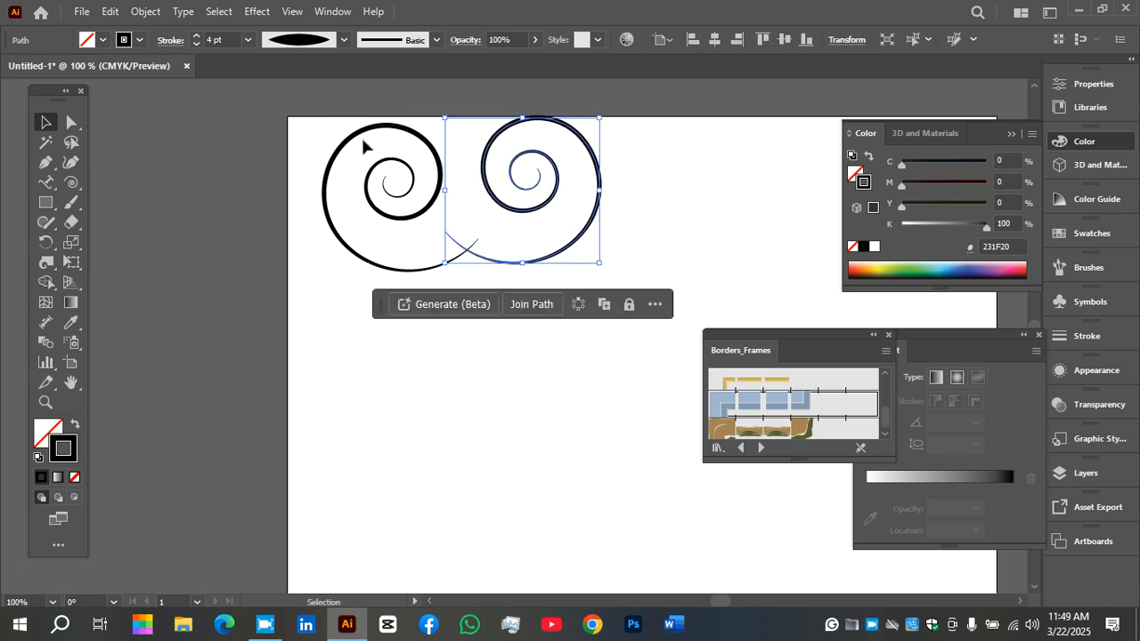
{"action": "left_click_drag", "start_coordinate": [392, 136], "coordinate": [381, 127]}
{"action": "left_click", "coordinate": [550, 301]}
{"action": "left_click_drag", "start_coordinate": [363, 334], "coordinate": [480, 286]}
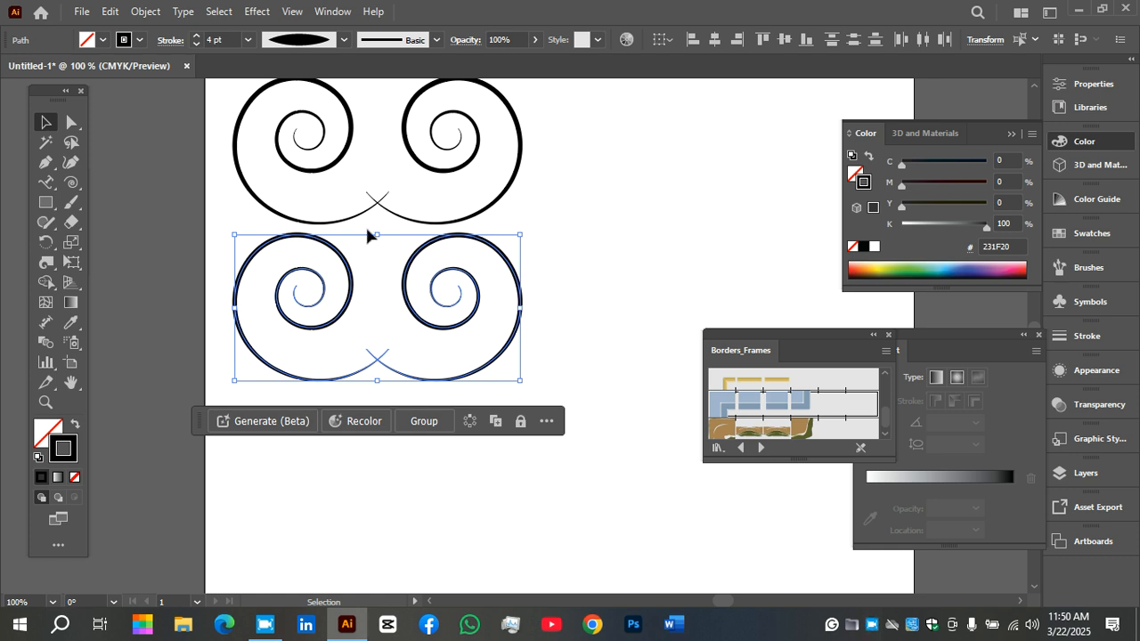
Step: Draw a new spiral with the Spiral tool in the empty artboard area to the right of the existing ornaments
{"action": "left_click", "coordinate": [554, 180]}
{"action": "key", "text": "ctrl+plus"}
{"action": "key", "text": "ctrl+plus"}
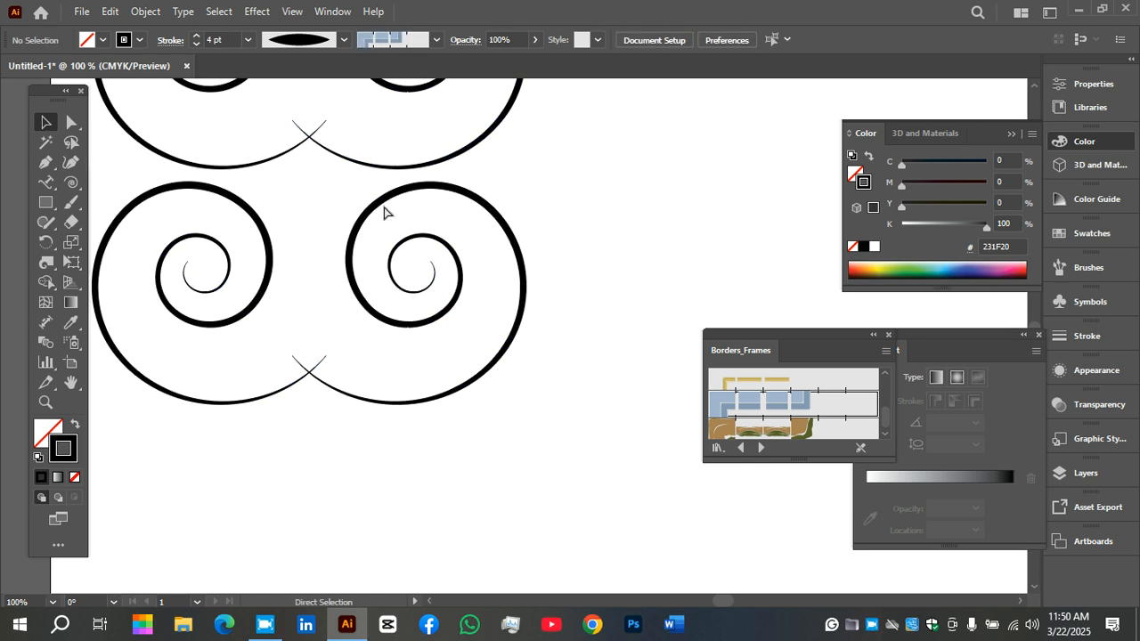
{"action": "left_click_drag", "start_coordinate": [373, 215], "coordinate": [523, 350]}
{"action": "left_click_drag", "start_coordinate": [431, 231], "coordinate": [430, 307]}
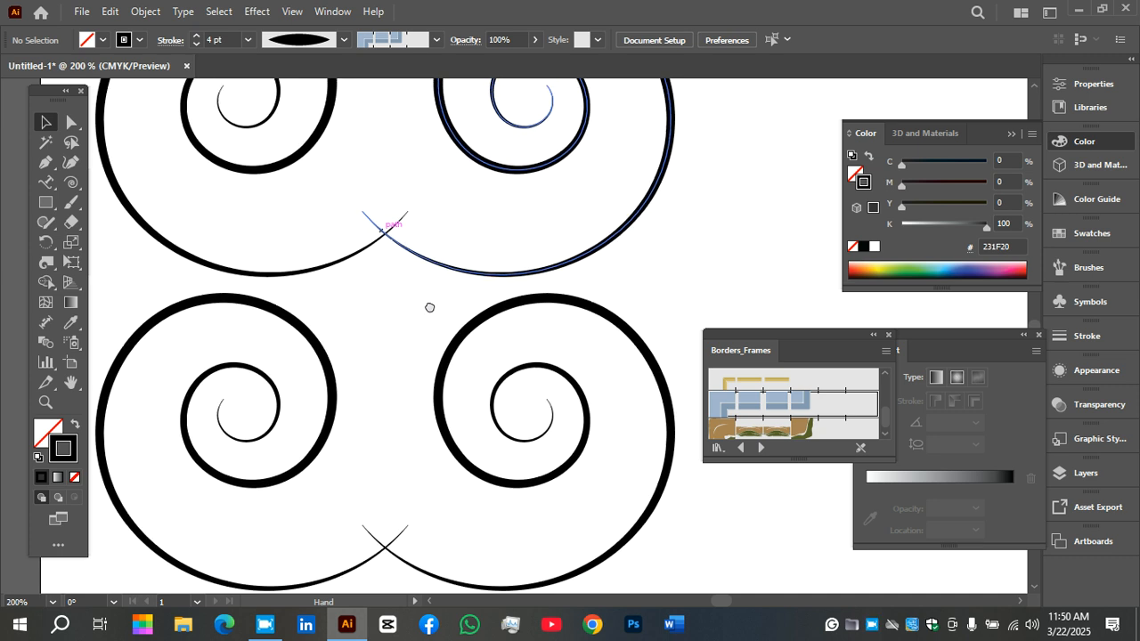
{"action": "left_click_drag", "start_coordinate": [624, 252], "coordinate": [290, 162]}
{"action": "left_click_drag", "start_coordinate": [317, 240], "coordinate": [268, 164]}
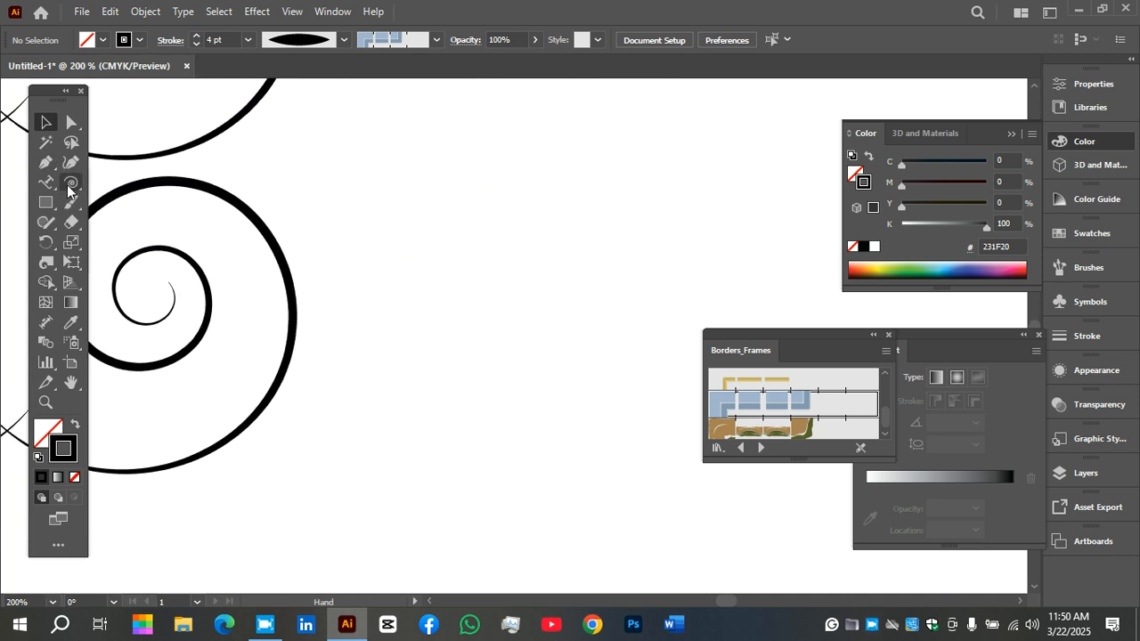
{"action": "left_click", "coordinate": [69, 185]}
{"action": "left_click", "coordinate": [137, 226]}
{"action": "left_click_drag", "start_coordinate": [472, 192], "coordinate": [403, 230]}
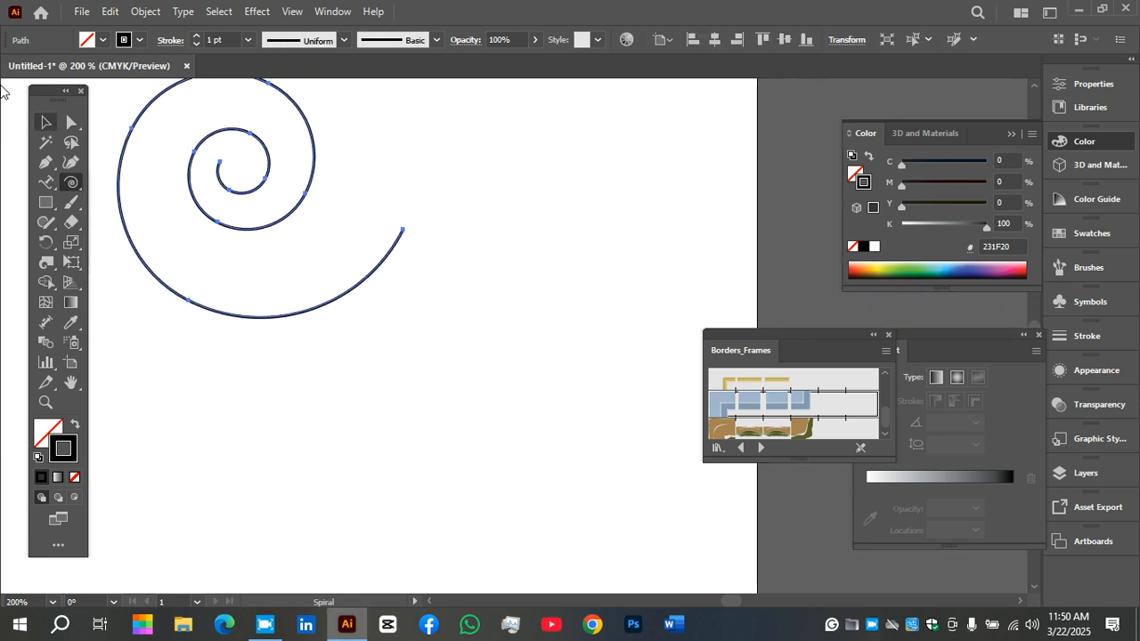
Step: Move the new spiral down and right, and give it a 4 pt stroke with the lens-shaped width profile that tapers at both ends
{"action": "left_click", "coordinate": [46, 123]}
{"action": "left_click", "coordinate": [463, 171]}
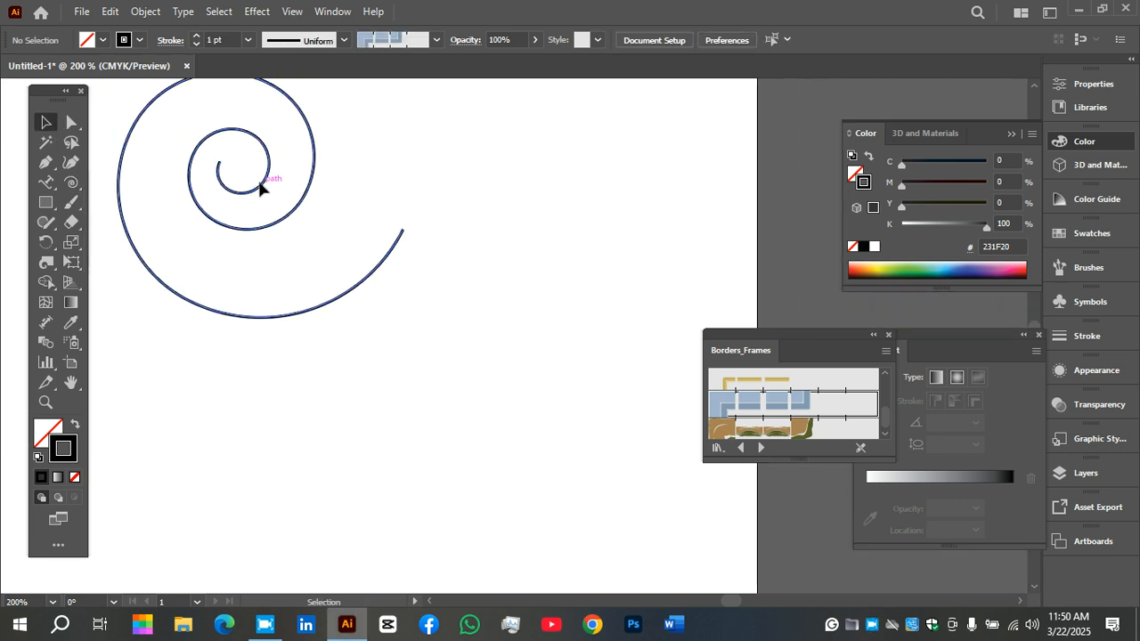
{"action": "left_click_drag", "start_coordinate": [259, 187], "coordinate": [337, 266]}
{"action": "left_click", "coordinate": [219, 41]}
{"action": "key", "text": "Up"}
{"action": "key", "text": "Up"}
{"action": "key", "text": "Up"}
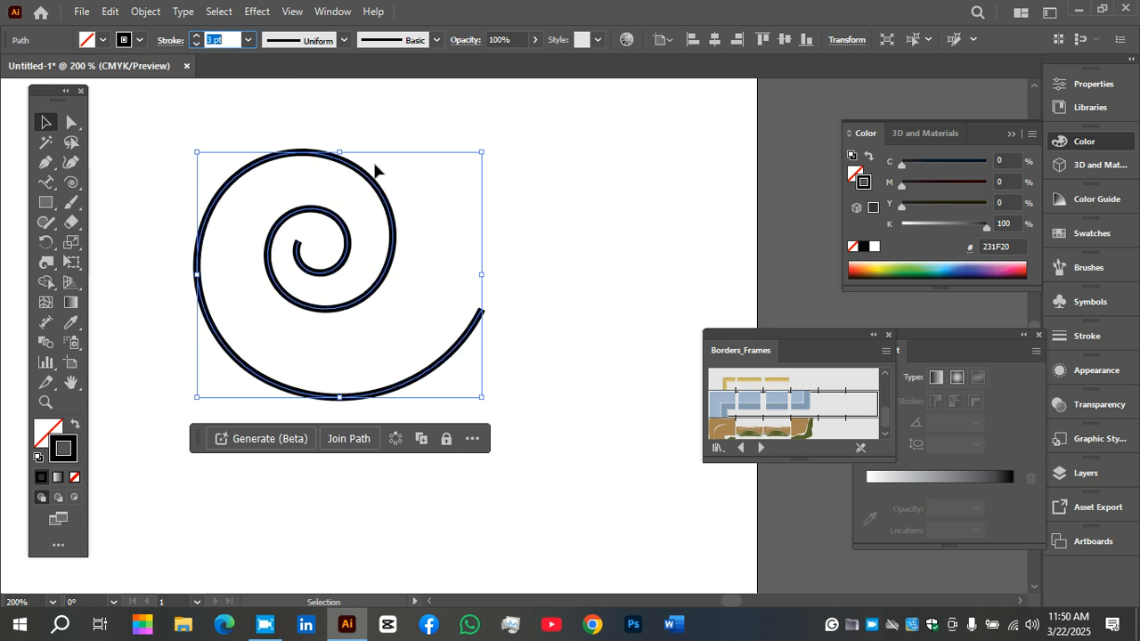
{"action": "left_click", "coordinate": [327, 40]}
{"action": "left_click", "coordinate": [308, 95]}
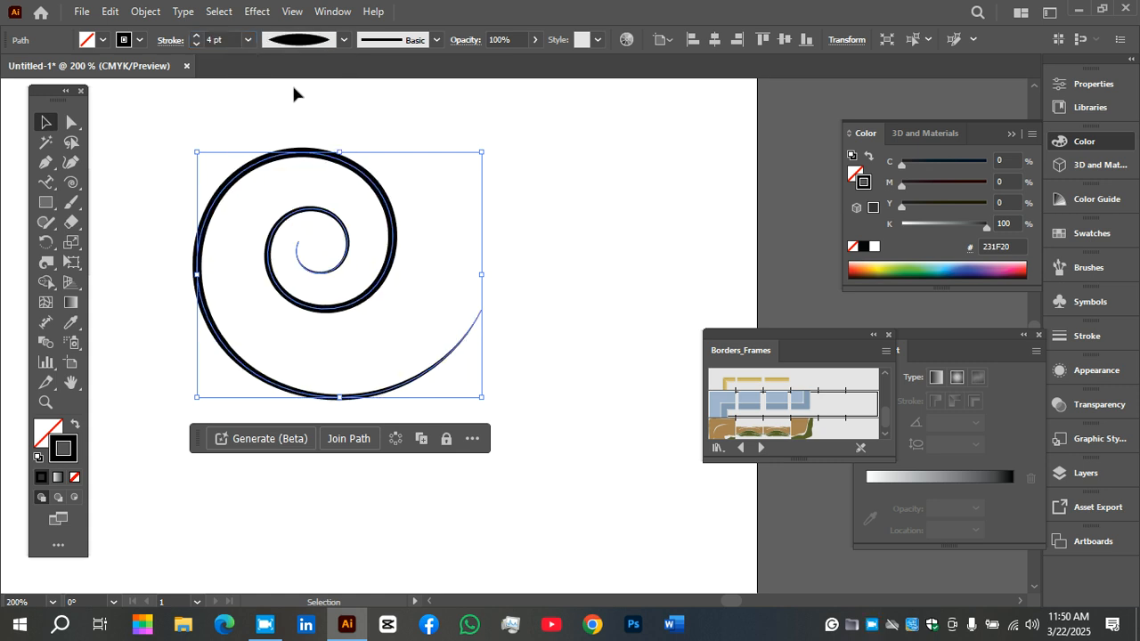
{"action": "left_click", "coordinate": [329, 100]}
{"action": "key", "text": "ctrl+z"}
Step: Turn the spiral's stroke into a dashed line with a 12 pt dash
{"action": "left_click", "coordinate": [173, 43]}
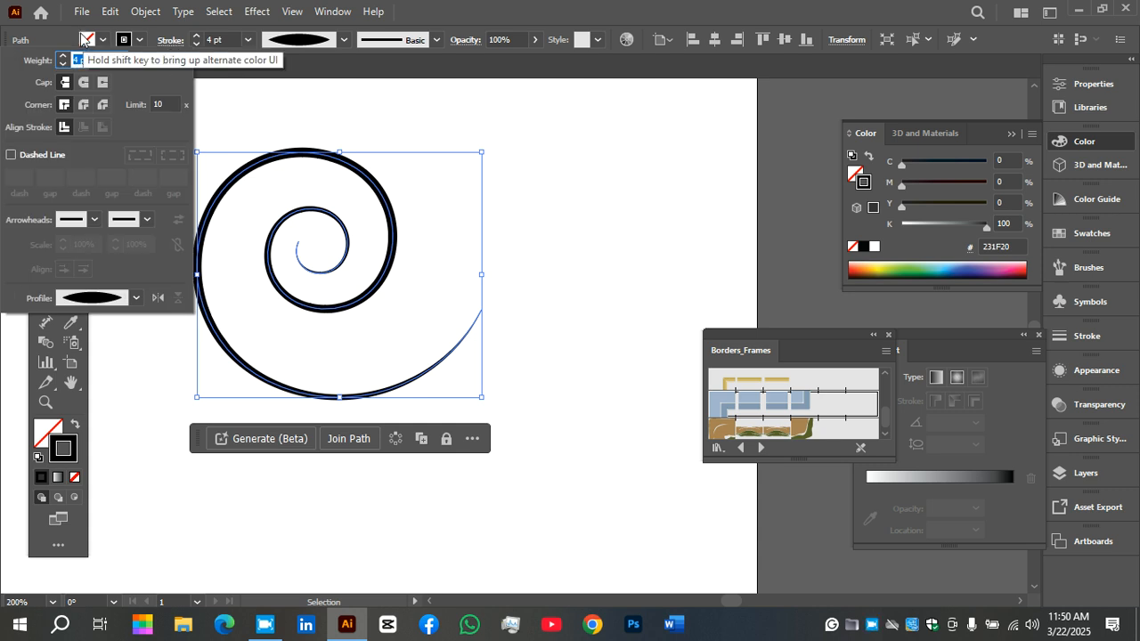
{"action": "left_click", "coordinate": [11, 155]}
{"action": "left_click", "coordinate": [12, 155]}
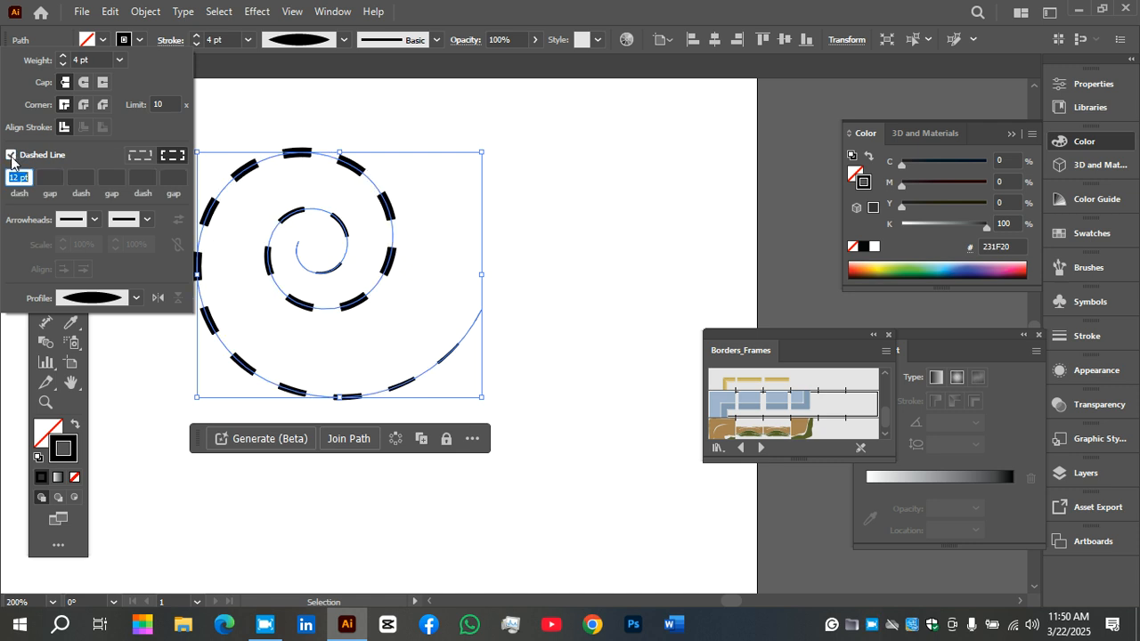
{"action": "left_click", "coordinate": [11, 156]}
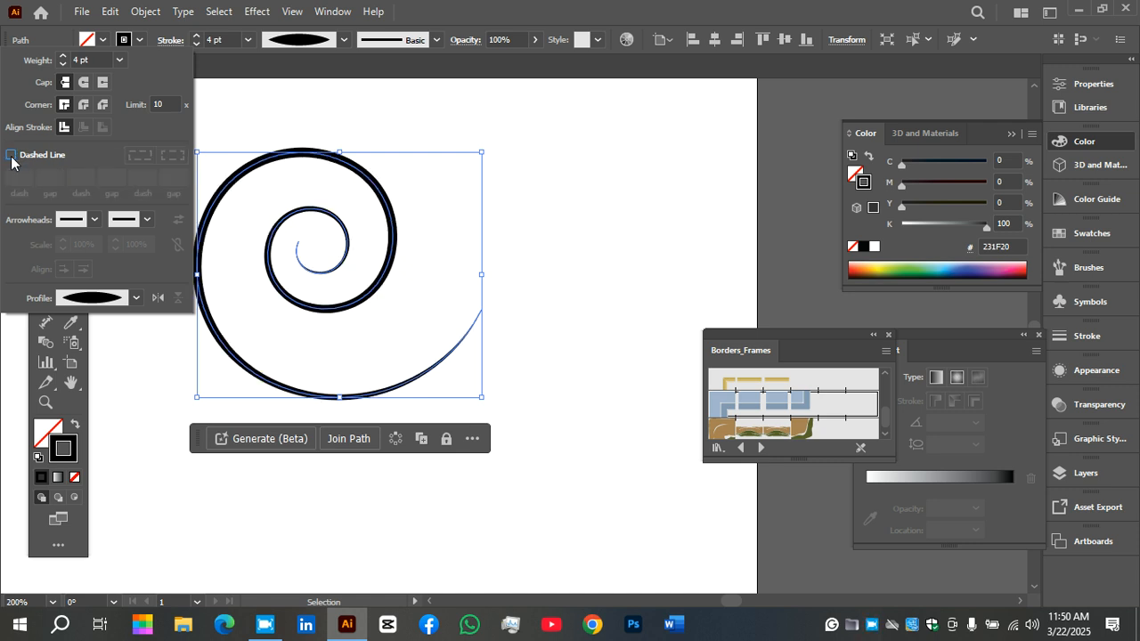
{"action": "left_click", "coordinate": [10, 156]}
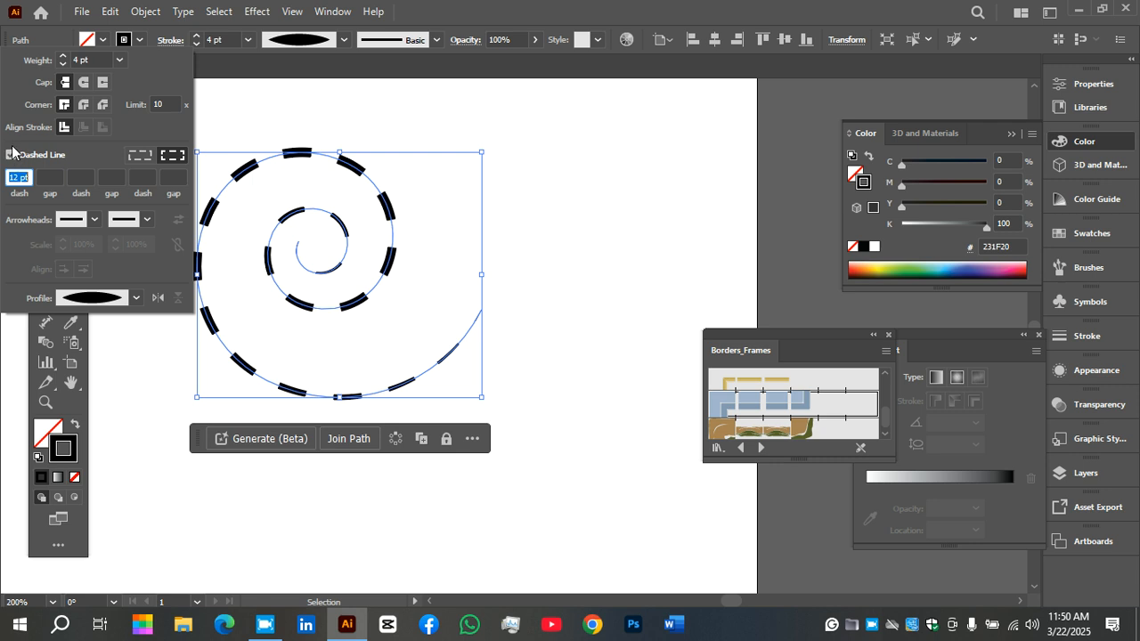
Step: Try thicker and thinner stroke weights on the dashed spiral, returning it to 4 pt
{"action": "left_click", "coordinate": [81, 60]}
{"action": "key", "text": "Up"}
{"action": "key", "text": "Up"}
{"action": "key", "text": "Up"}
{"action": "key", "text": "Up"}
{"action": "key", "text": "Up"}
{"action": "key", "text": "Up"}
{"action": "key", "text": "Down"}
{"action": "key", "text": "Down"}
{"action": "key", "text": "Down"}
{"action": "key", "text": "Down"}
{"action": "key", "text": "Down"}
{"action": "key", "text": "Down"}
{"action": "key", "text": "Down"}
{"action": "key", "text": "Down"}
{"action": "key", "text": "Down"}
{"action": "key", "text": "Up"}
{"action": "key", "text": "Up"}
{"action": "key", "text": "Up"}
{"action": "key", "text": "Up"}
{"action": "key", "text": "Down"}
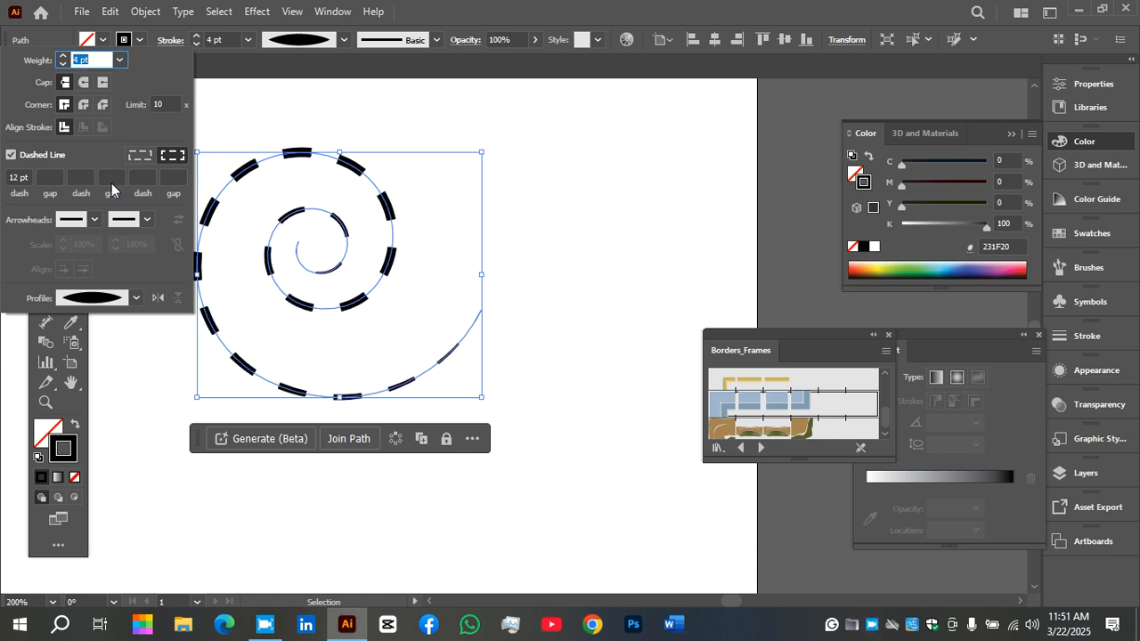
Step: Set the dash pattern's first gap to 8 pt and its second dash to 5 pt
{"action": "left_click", "coordinate": [43, 176]}
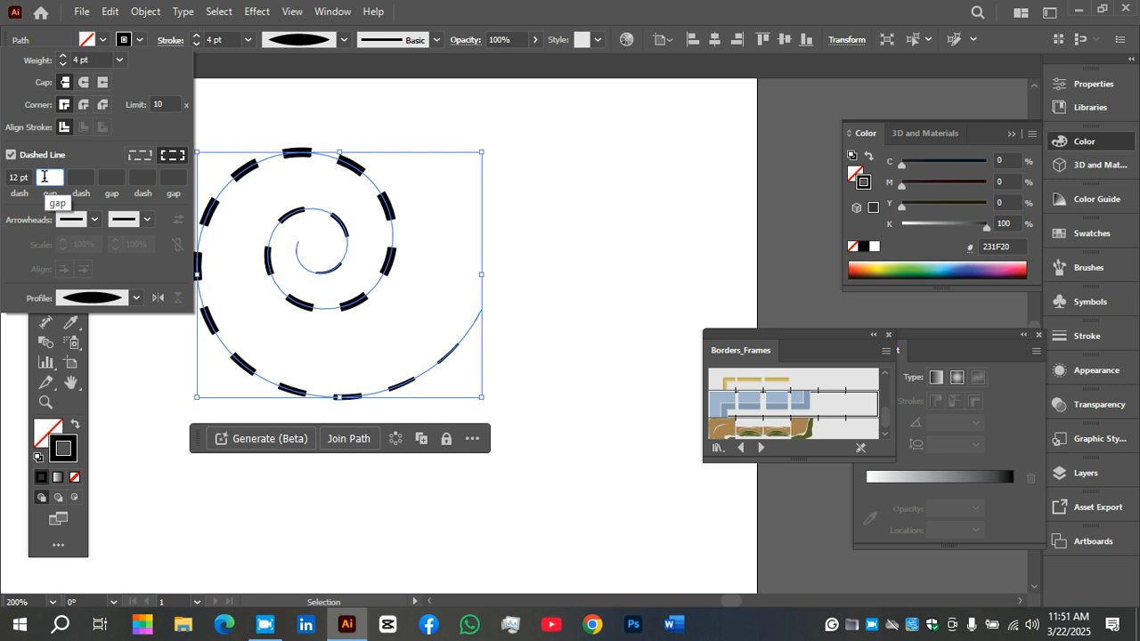
{"action": "type", "text": "8"}
{"action": "left_click", "coordinate": [86, 178]}
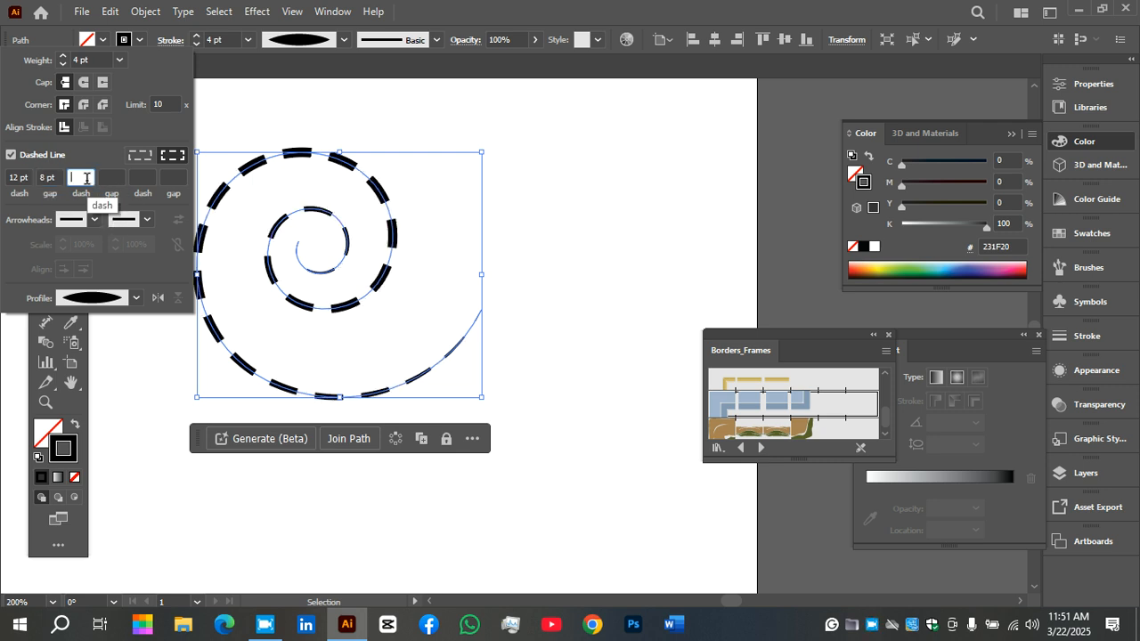
{"action": "type", "text": "5"}
{"action": "left_click", "coordinate": [120, 181]}
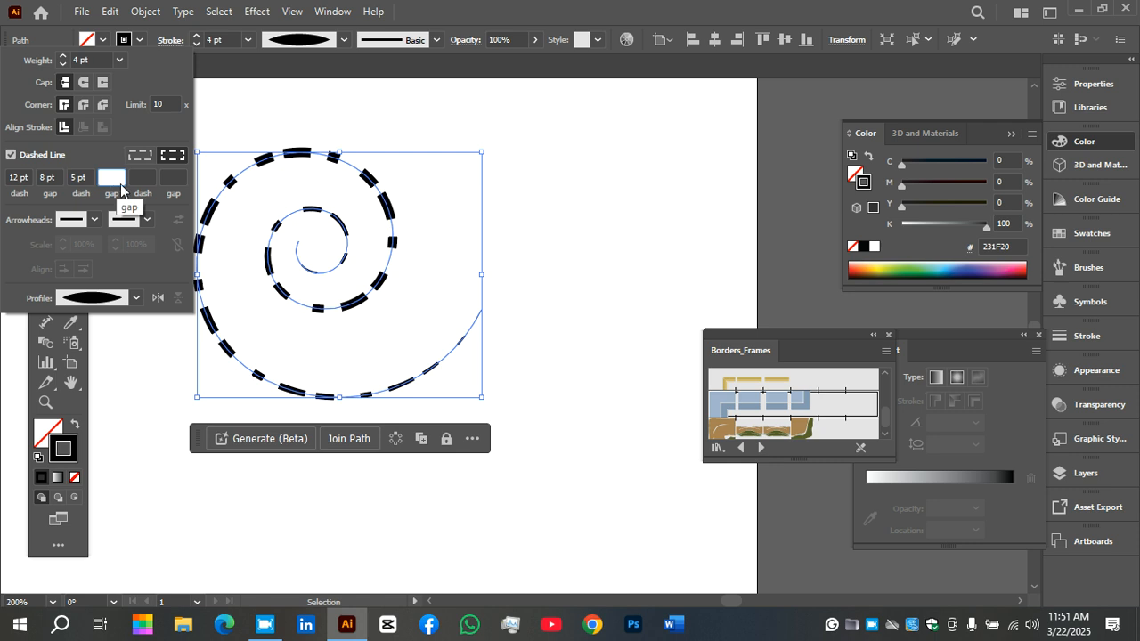
Step: Apply the Arrow 7 arrowhead to the start of the dashed spiral and a swept-back arrowhead to its end
{"action": "left_click", "coordinate": [93, 220]}
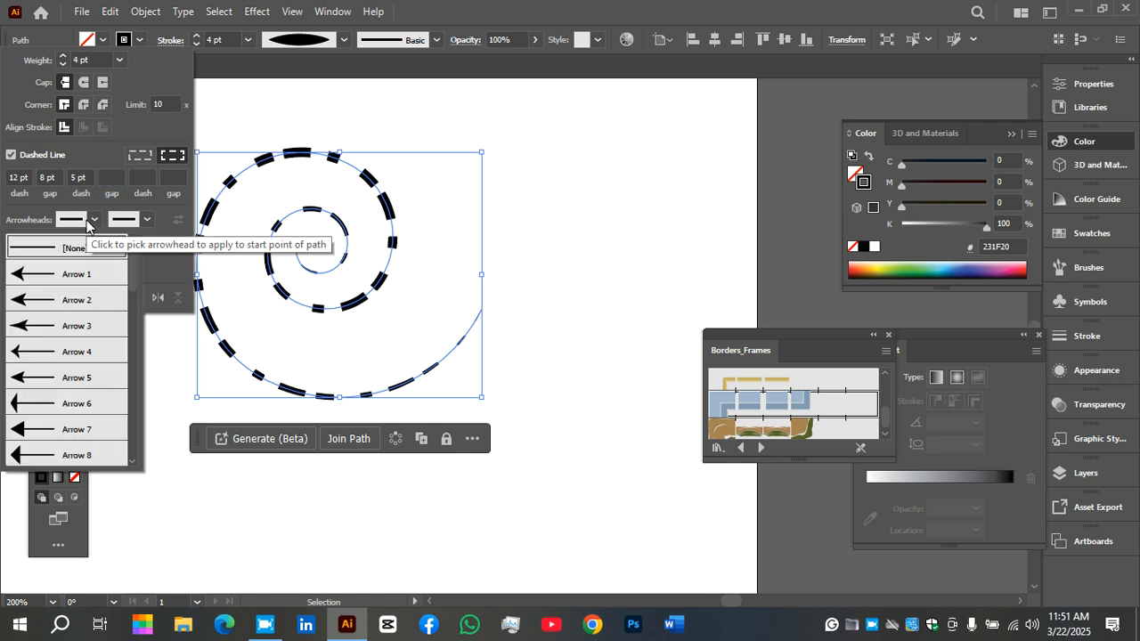
{"action": "left_click", "coordinate": [79, 282]}
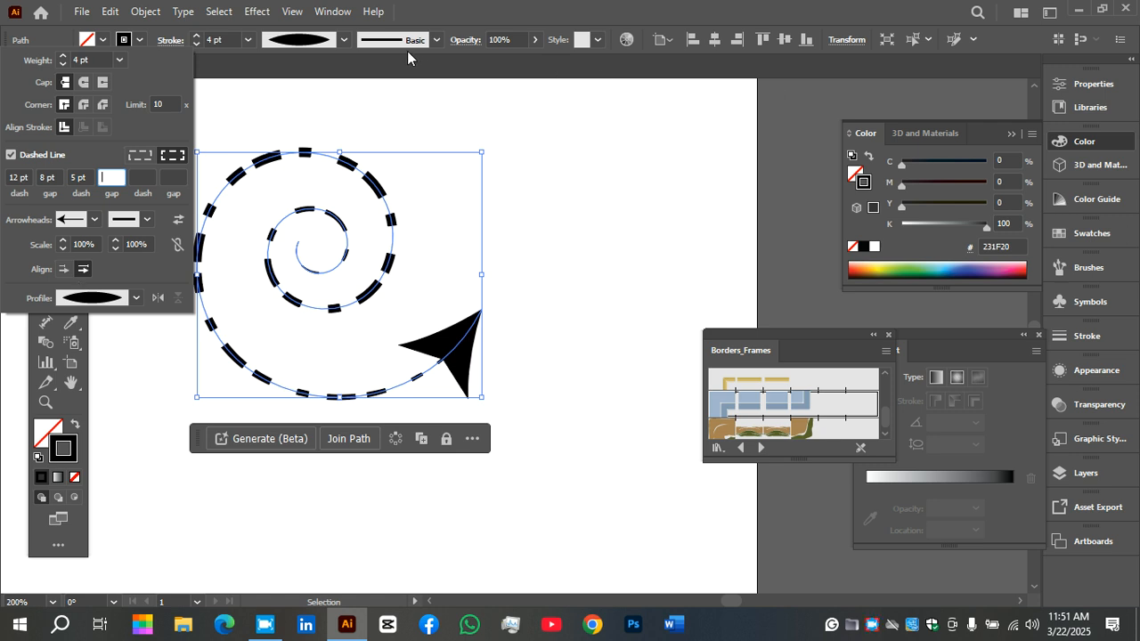
{"action": "left_click", "coordinate": [93, 219]}
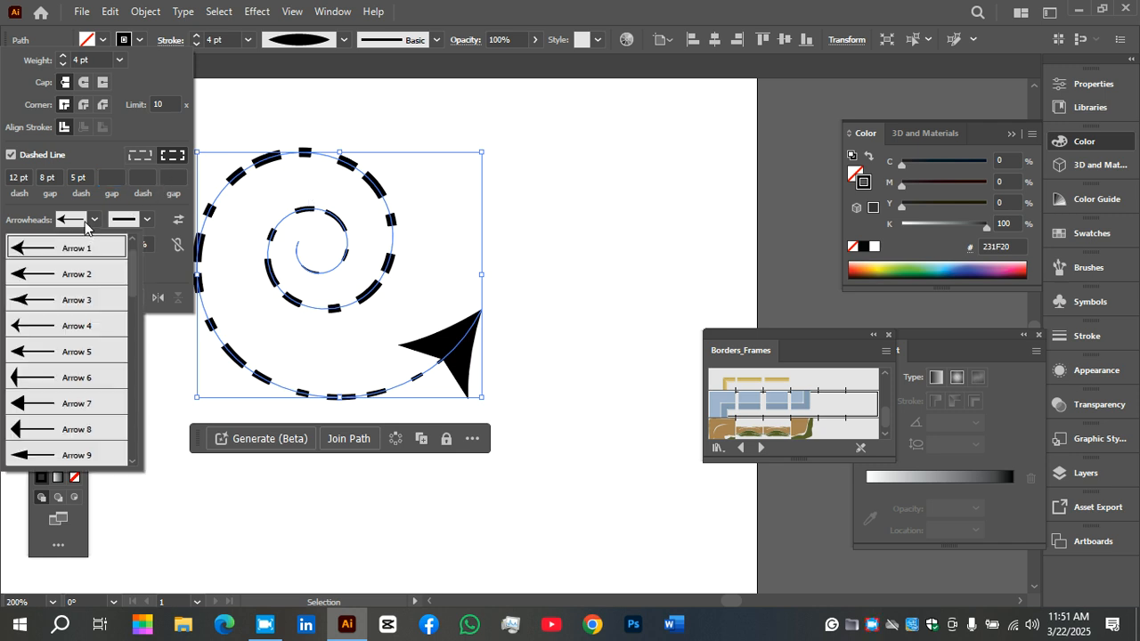
{"action": "left_click", "coordinate": [62, 405]}
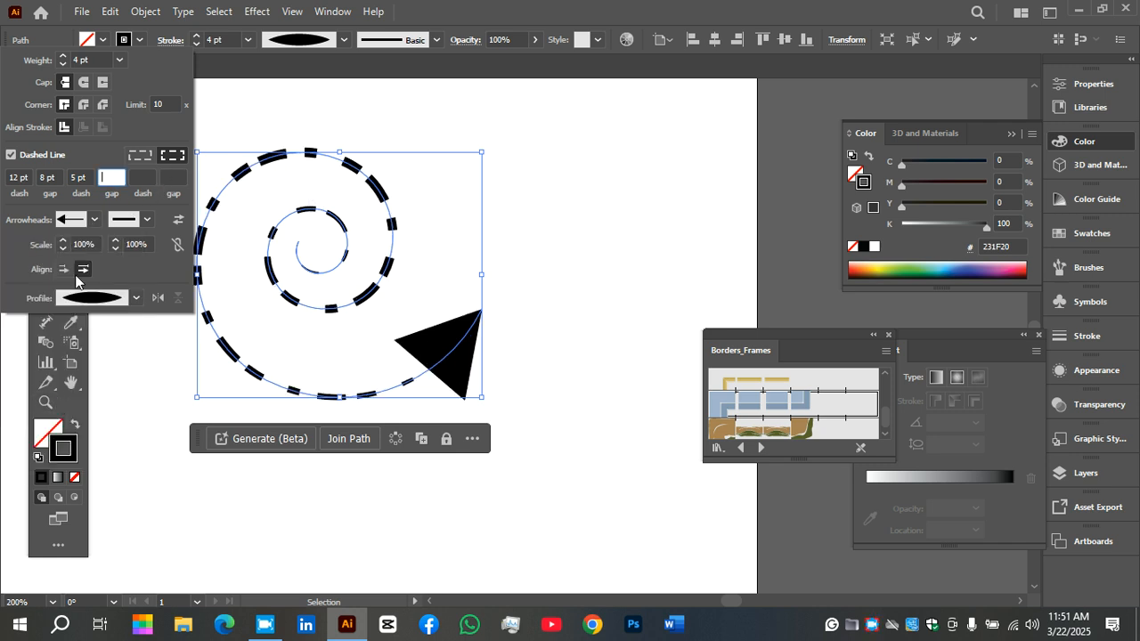
{"action": "left_click", "coordinate": [129, 219]}
{"action": "left_click", "coordinate": [109, 332]}
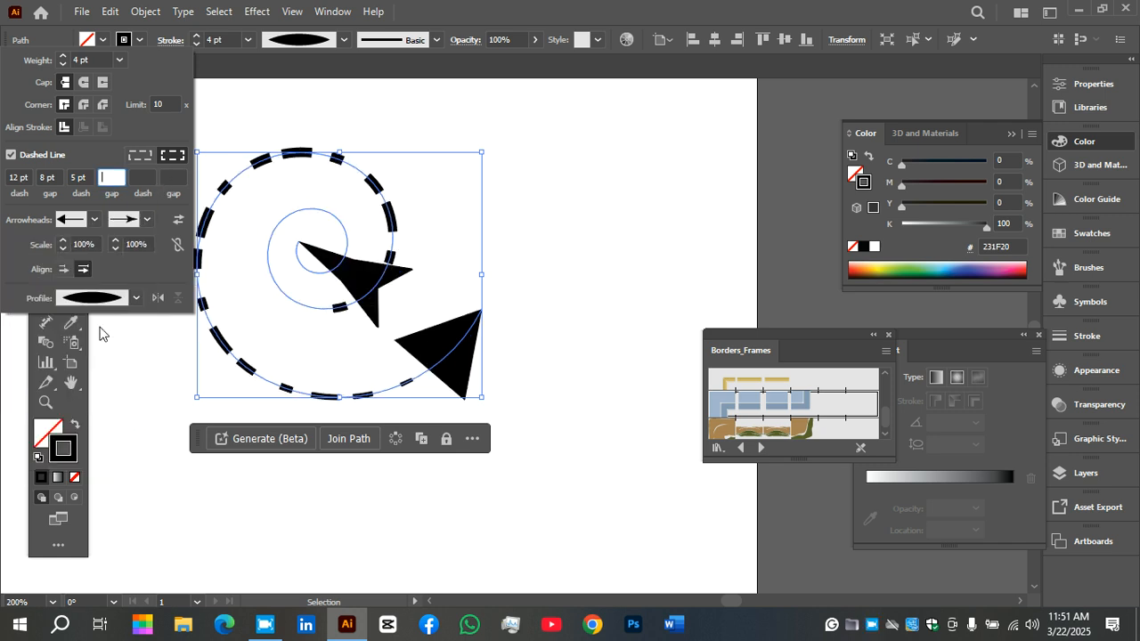
Step: Move the dashed spiral with arrowheads up and to the right, and bring an empty artboard area into view
{"action": "left_click", "coordinate": [385, 275]}
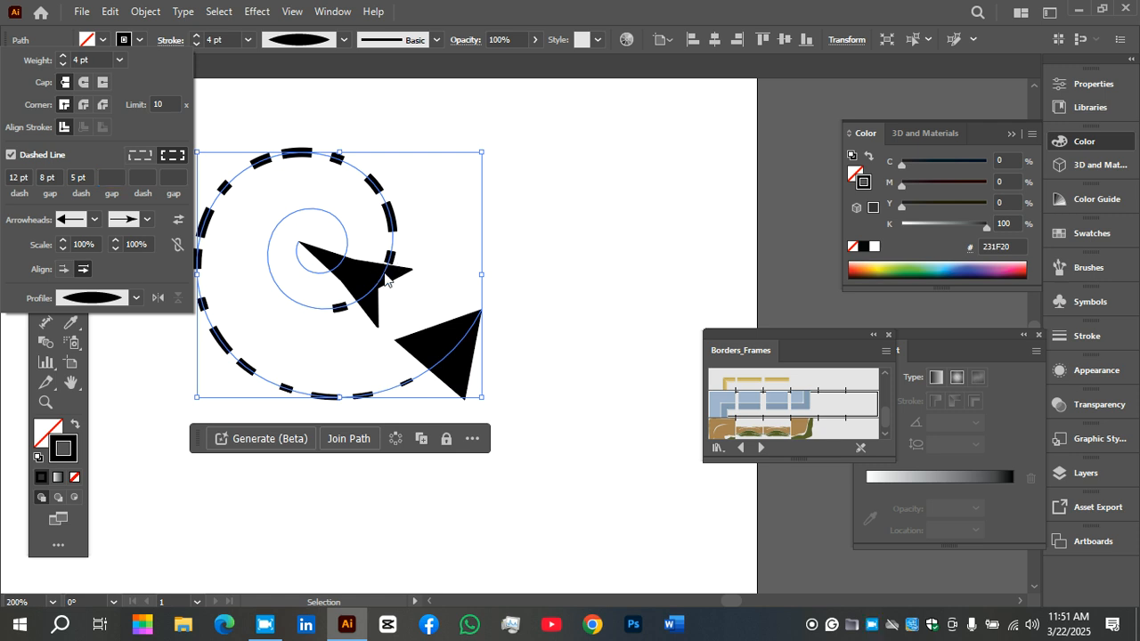
{"action": "left_click", "coordinate": [569, 243]}
{"action": "left_click_drag", "start_coordinate": [381, 290], "coordinate": [524, 228]}
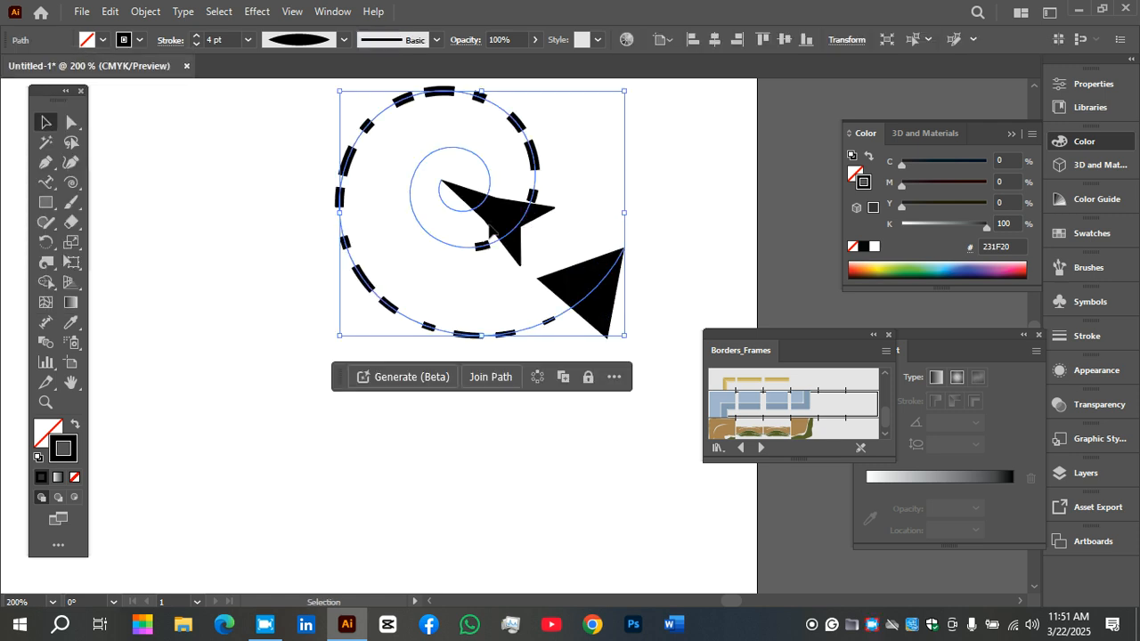
{"action": "right_click", "coordinate": [871, 623]}
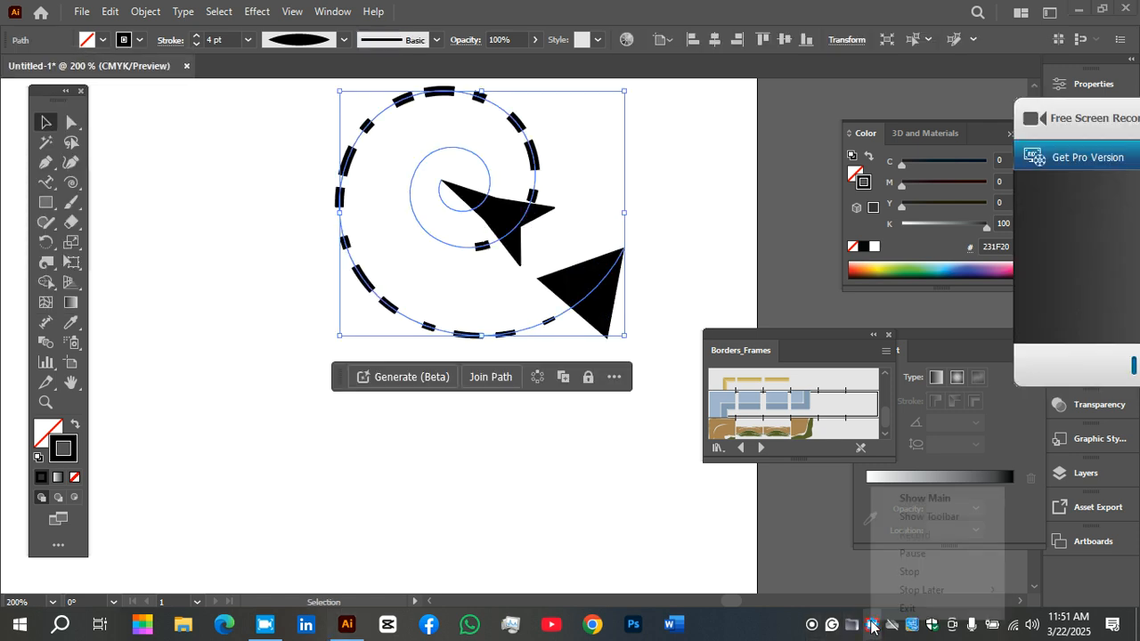
{"action": "left_click", "coordinate": [628, 201]}
{"action": "left_click_drag", "start_coordinate": [507, 223], "coordinate": [263, 217]}
{"action": "right_click", "coordinate": [871, 624]}
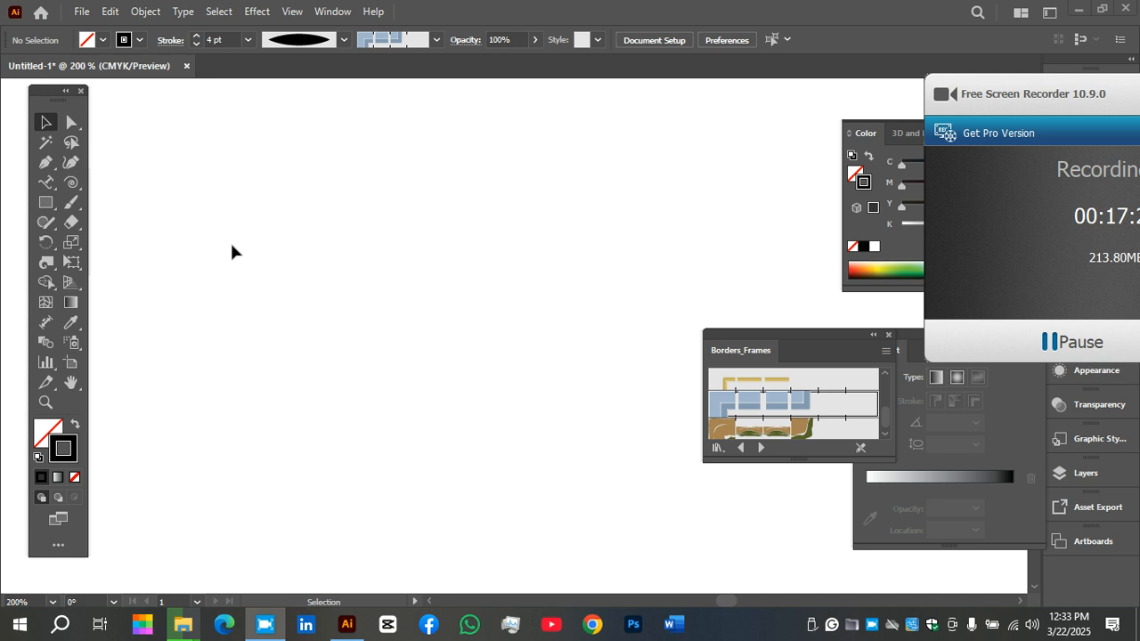
Step: Draw a small circle about 18 pt in diameter with the Ellipse tool in the empty area and select it
{"action": "left_click", "coordinate": [45, 203]}
{"action": "left_click", "coordinate": [92, 245]}
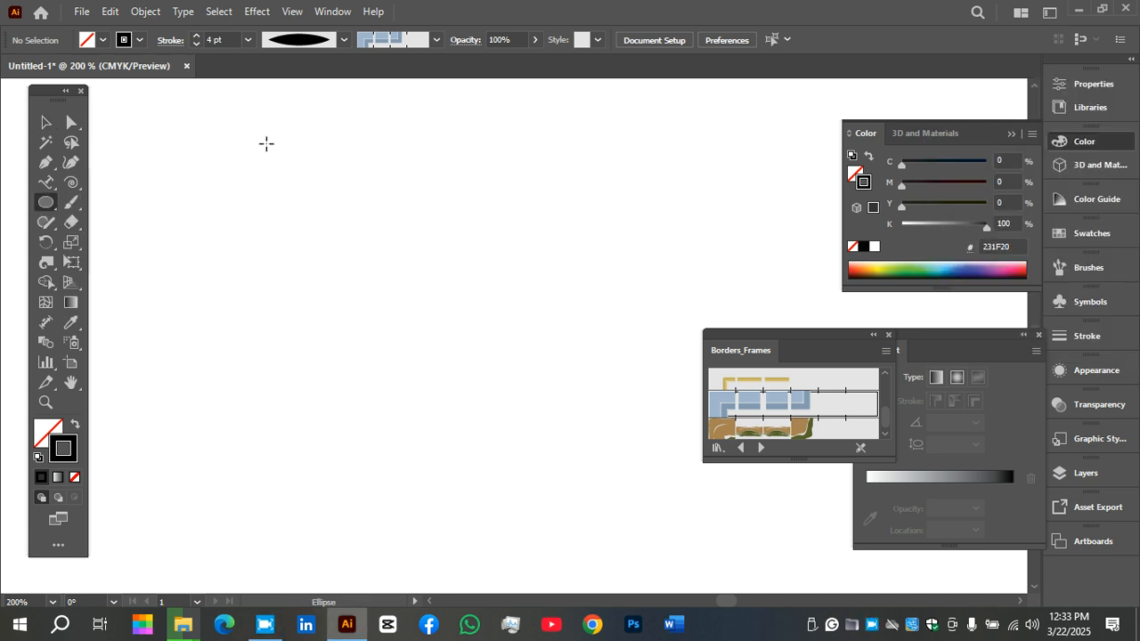
{"action": "left_click_drag", "start_coordinate": [268, 144], "coordinate": [299, 188]}
{"action": "key", "text": "v"}
{"action": "left_click", "coordinate": [348, 136]}
{"action": "left_click_drag", "start_coordinate": [348, 135], "coordinate": [246, 168]}
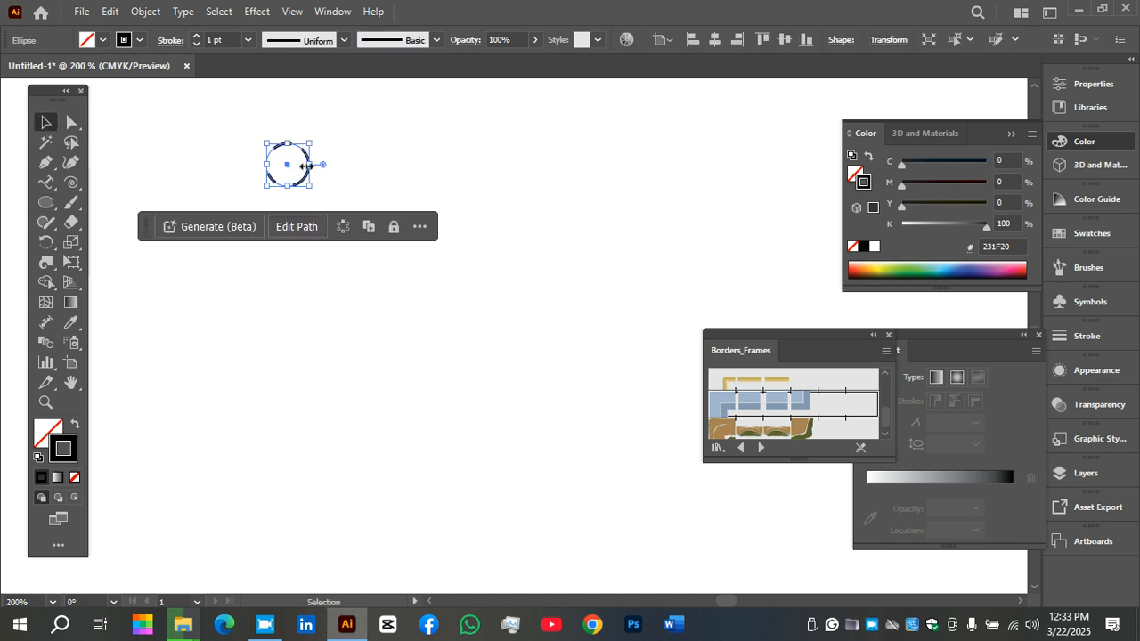
Step: Turn off the dashed line on the circle, nudge it up slightly, and set its stroke weight to 5 pt
{"action": "left_click", "coordinate": [171, 40]}
{"action": "left_click", "coordinate": [11, 155]}
{"action": "left_click", "coordinate": [12, 156]}
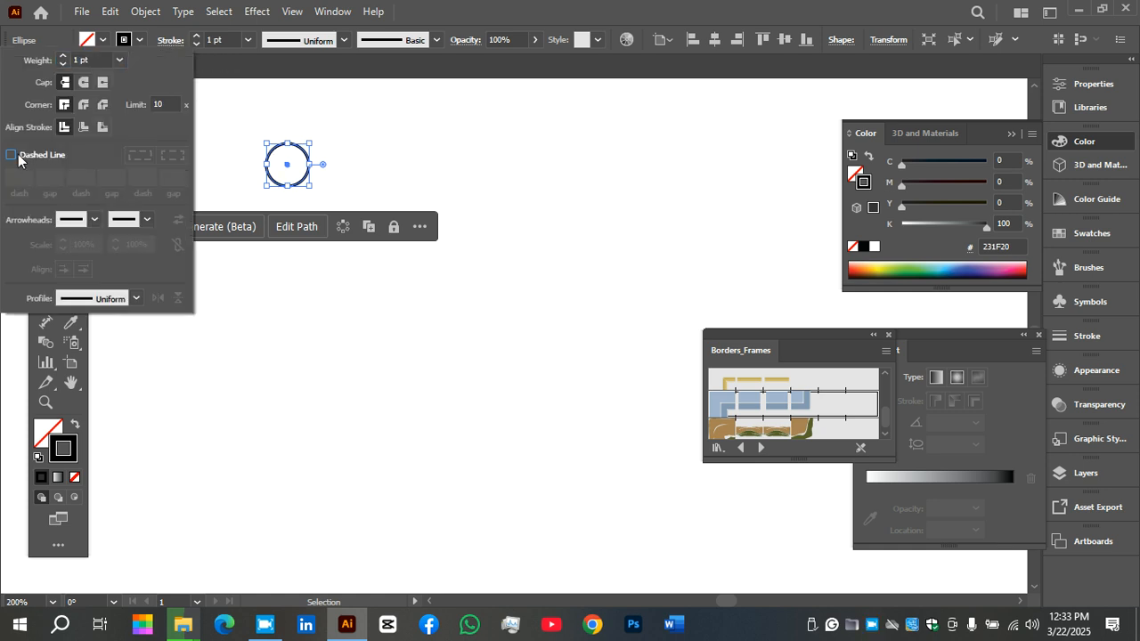
{"action": "left_click", "coordinate": [235, 41]}
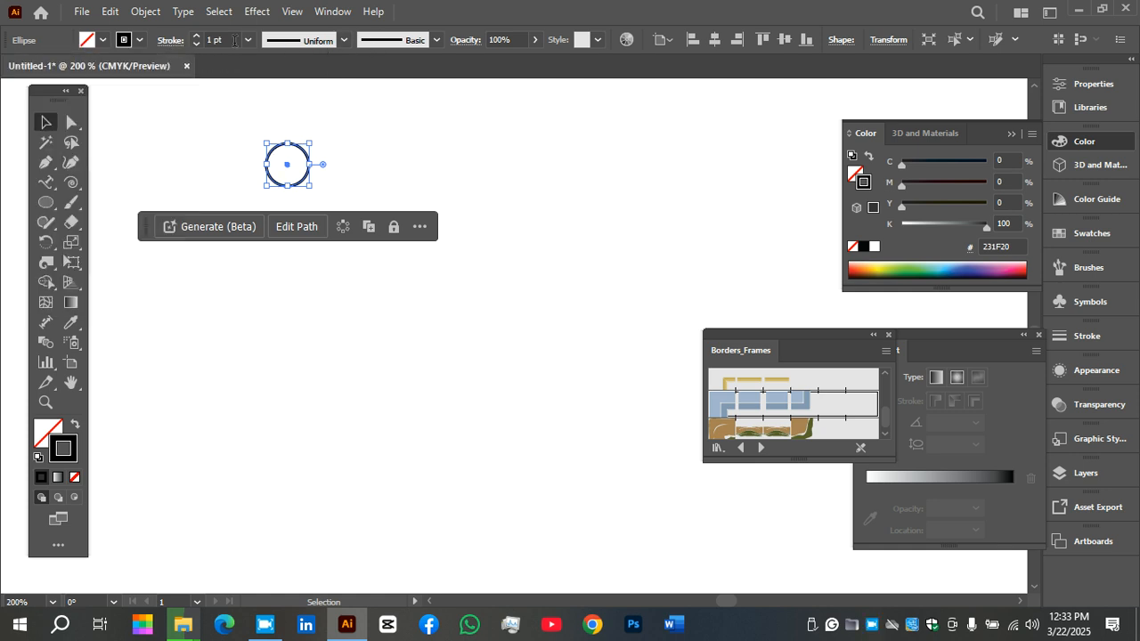
{"action": "key", "text": "Up"}
{"action": "key", "text": "Up"}
{"action": "key", "text": "Up"}
{"action": "key", "text": "Up"}
{"action": "left_click", "coordinate": [226, 43]}
{"action": "key", "text": "Up"}
{"action": "key", "text": "Up"}
{"action": "key", "text": "Up"}
{"action": "key", "text": "Up"}
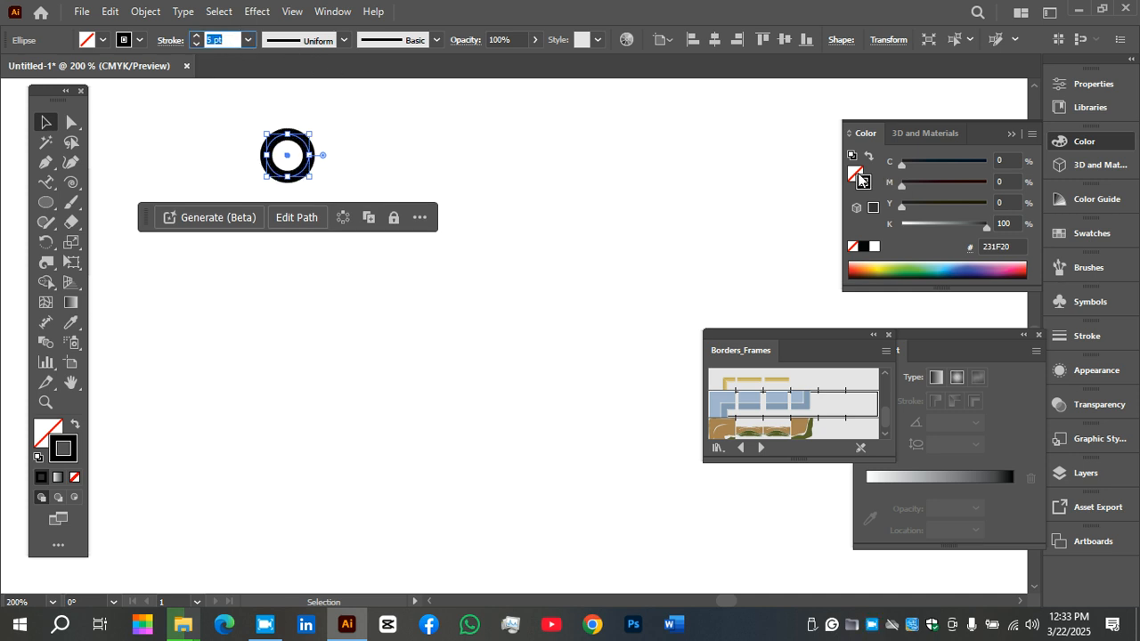
Step: Remove the circle's stroke and fill it with black
{"action": "left_click", "coordinate": [862, 179]}
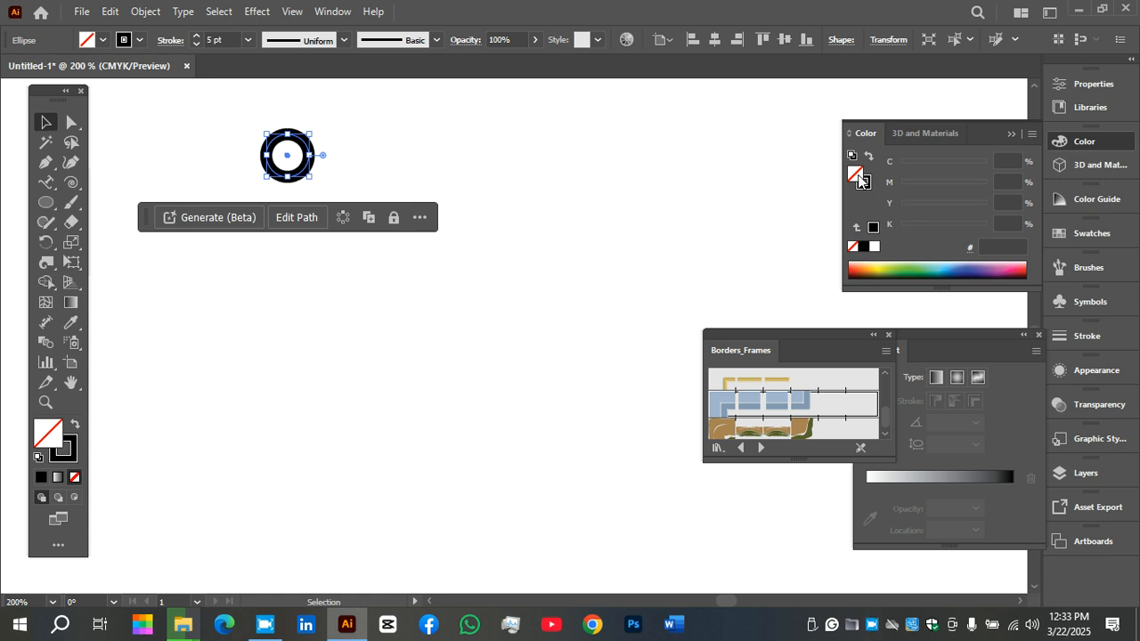
{"action": "left_click", "coordinate": [388, 109]}
{"action": "left_click", "coordinate": [306, 150]}
{"action": "left_click", "coordinate": [852, 247]}
{"action": "left_click", "coordinate": [853, 176]}
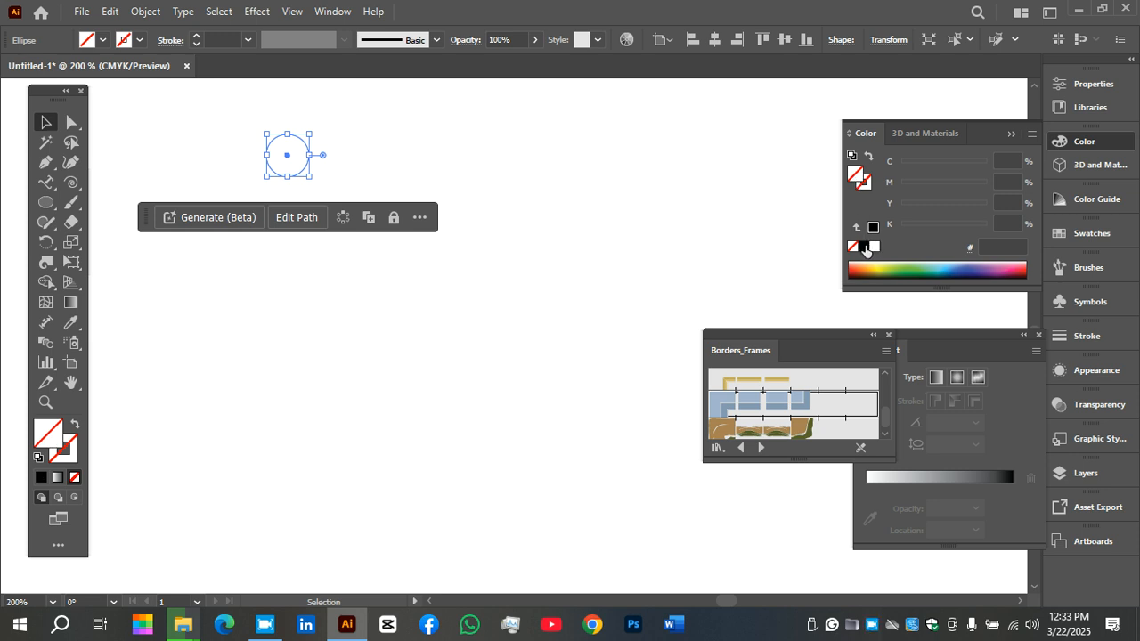
{"action": "left_click", "coordinate": [863, 246]}
{"action": "left_click", "coordinate": [384, 198]}
{"action": "left_click", "coordinate": [285, 163]}
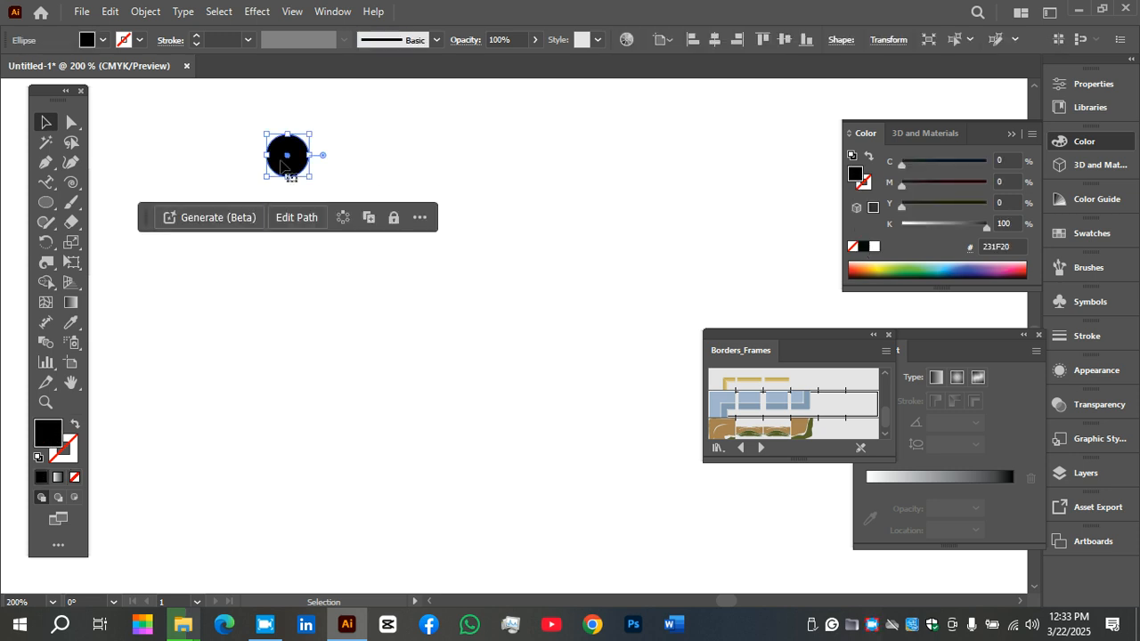
Step: Copy the black circle directly below itself and repeat the copy seven times to form a vertical column of nine circles
{"action": "left_click_drag", "start_coordinate": [282, 164], "coordinate": [281, 213]}
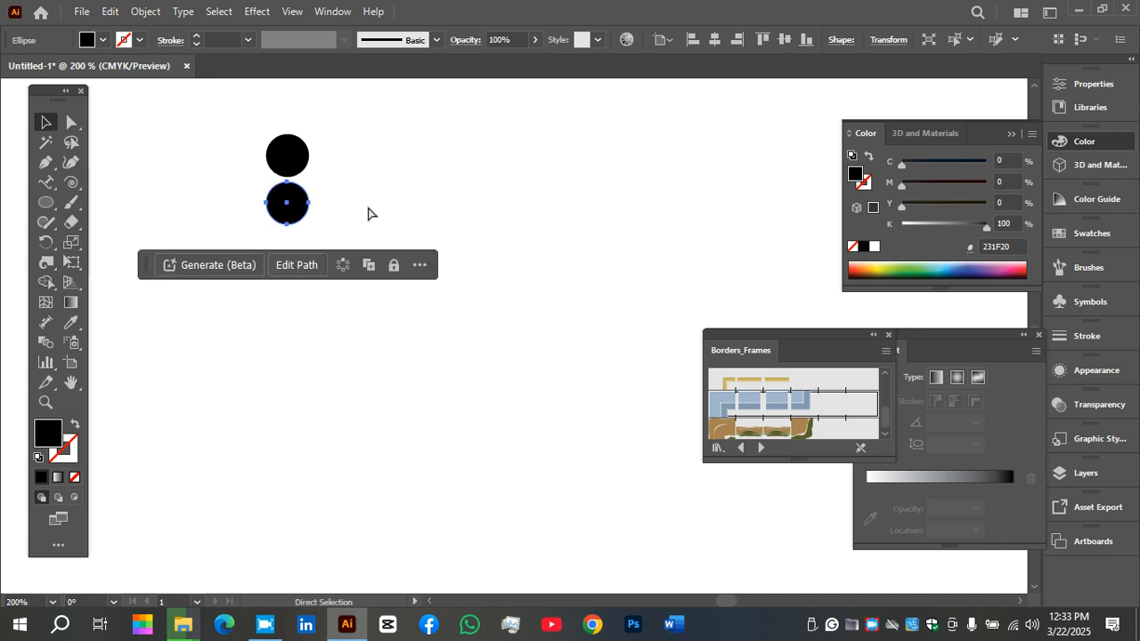
{"action": "key", "text": "ctrl+d"}
{"action": "key", "text": "ctrl+d"}
{"action": "key", "text": "ctrl+d"}
{"action": "key", "text": "ctrl+d"}
{"action": "key", "text": "ctrl+d"}
{"action": "key", "text": "ctrl+d"}
{"action": "key", "text": "ctrl+d"}
Step: Select all nine circles in the column and turn off the dashed line, giving them a solid 1 pt stroke
{"action": "left_click", "coordinate": [371, 177]}
{"action": "left_click_drag", "start_coordinate": [369, 135], "coordinate": [241, 614]}
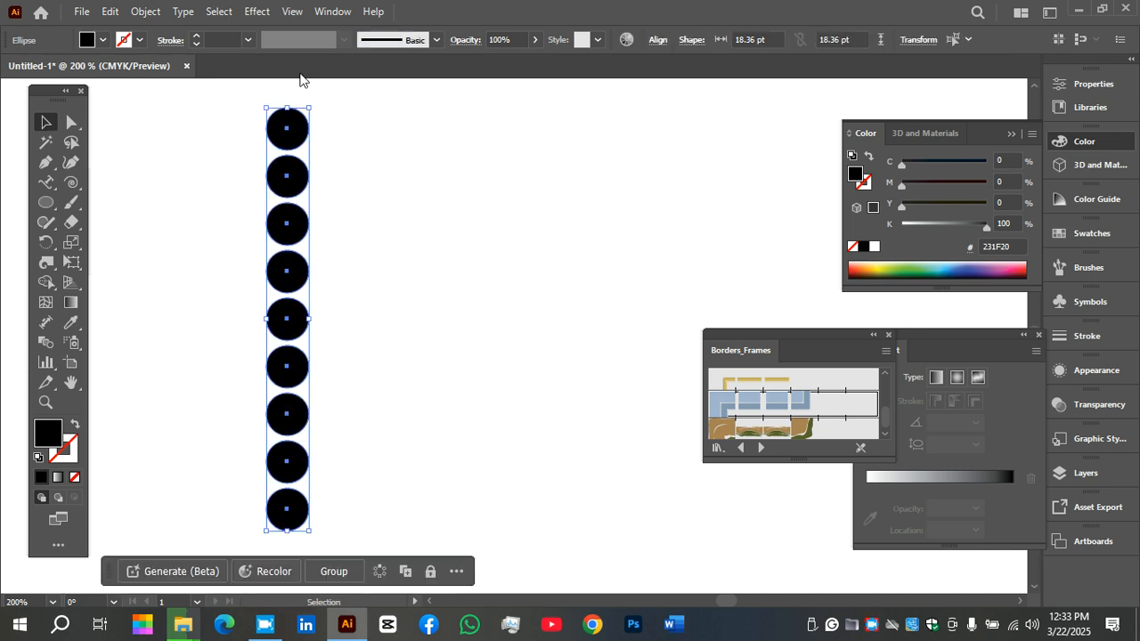
{"action": "left_click", "coordinate": [171, 41]}
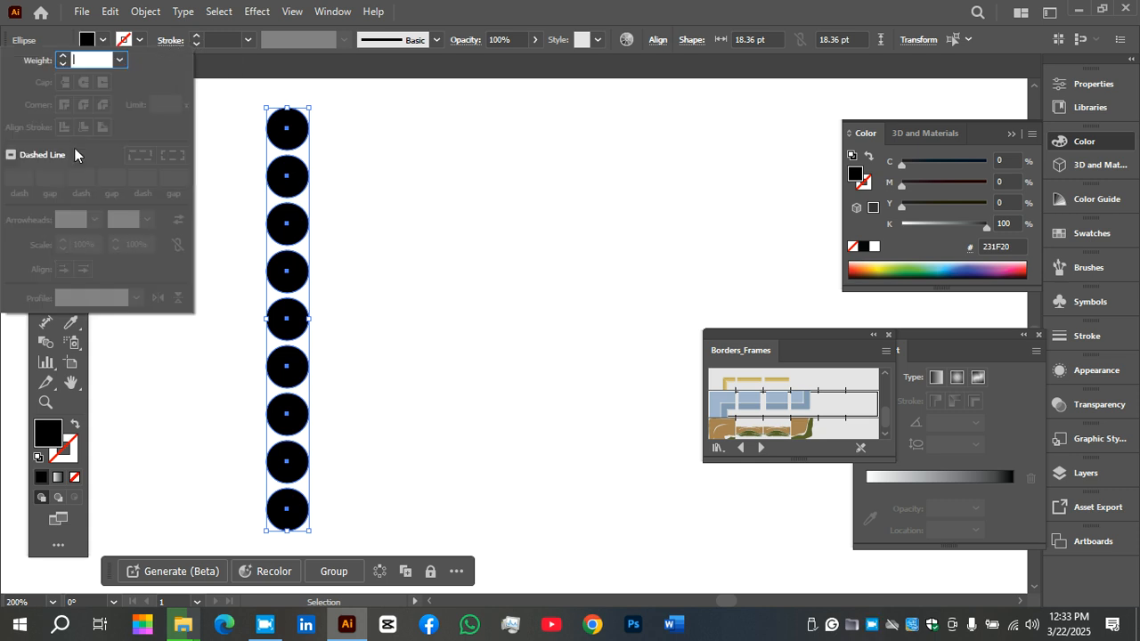
{"action": "left_click", "coordinate": [22, 156]}
{"action": "left_click", "coordinate": [11, 155]}
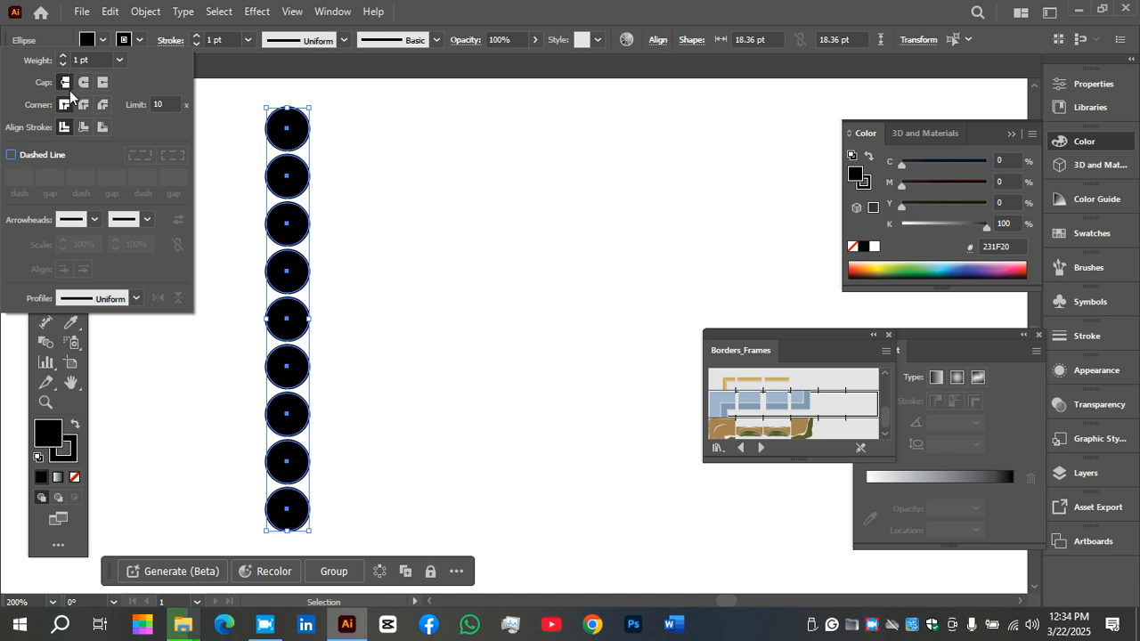
Step: Give the circles' strokes a round cap and set the corner limit to 12
{"action": "left_click", "coordinate": [82, 83]}
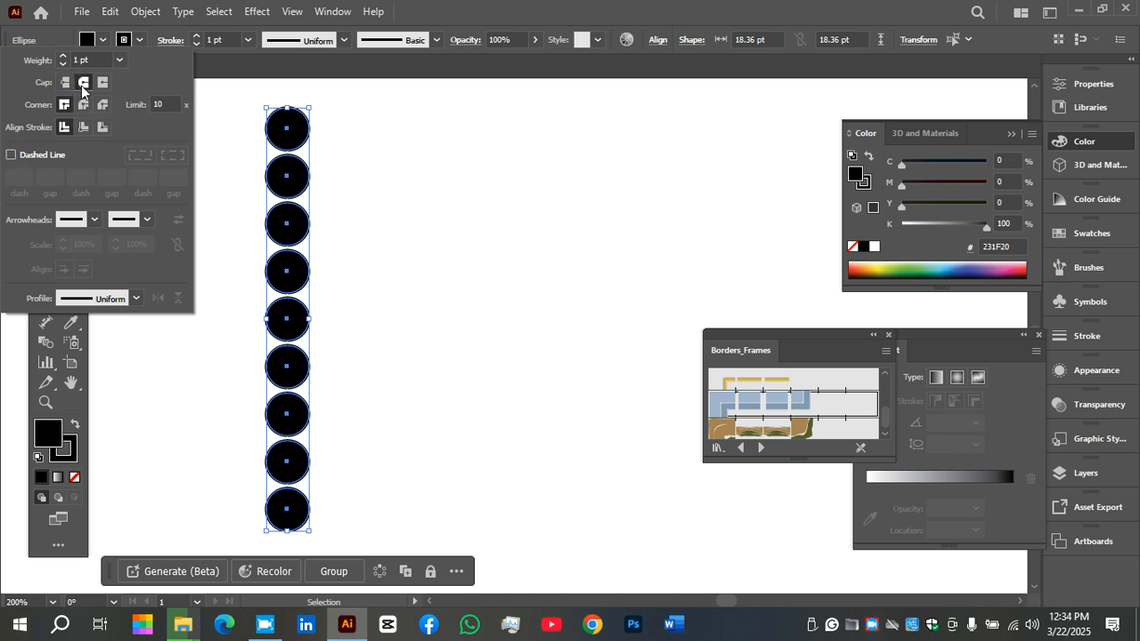
{"action": "left_click", "coordinate": [171, 103]}
Step: Apply the triangular width profile that tapers from thick to thin to the circles' strokes
{"action": "left_click", "coordinate": [326, 42]}
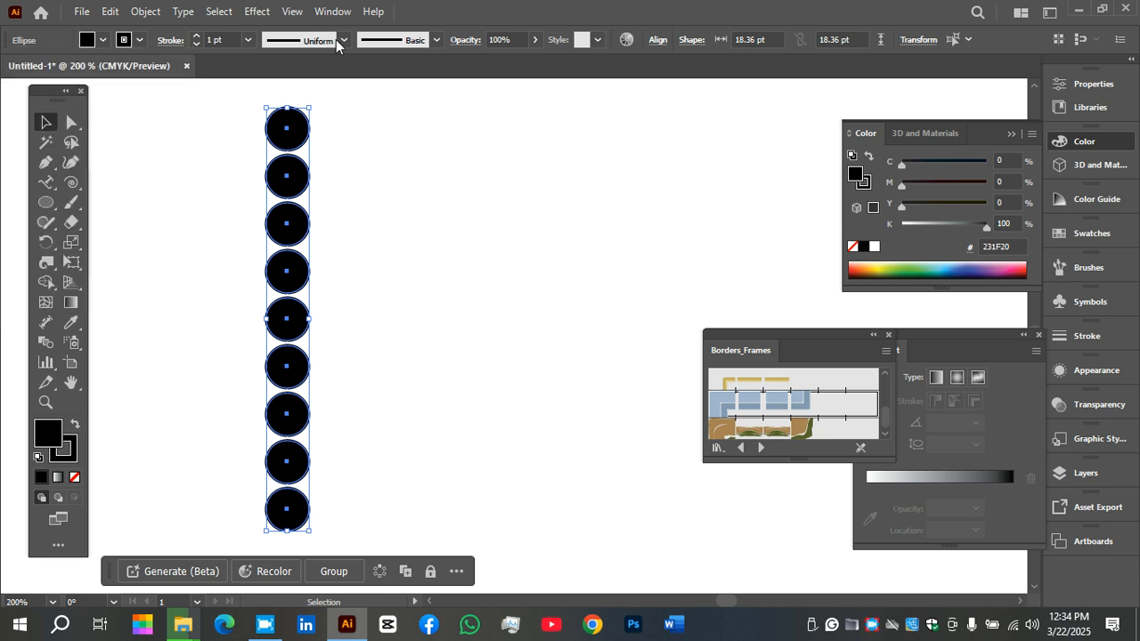
{"action": "left_click", "coordinate": [341, 41]}
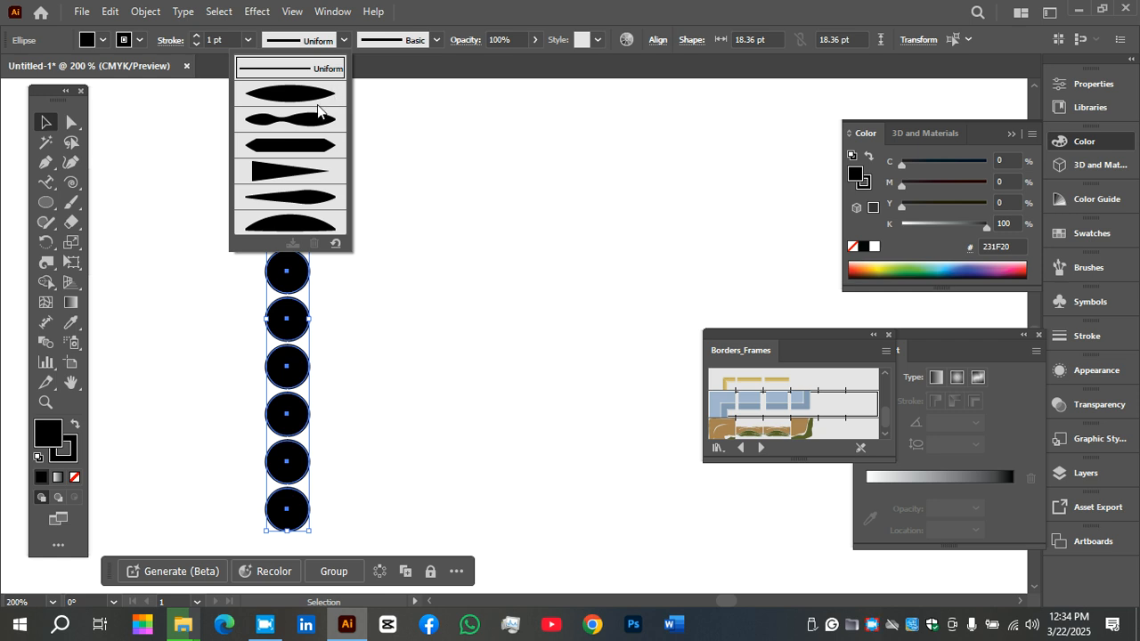
{"action": "left_click", "coordinate": [316, 169]}
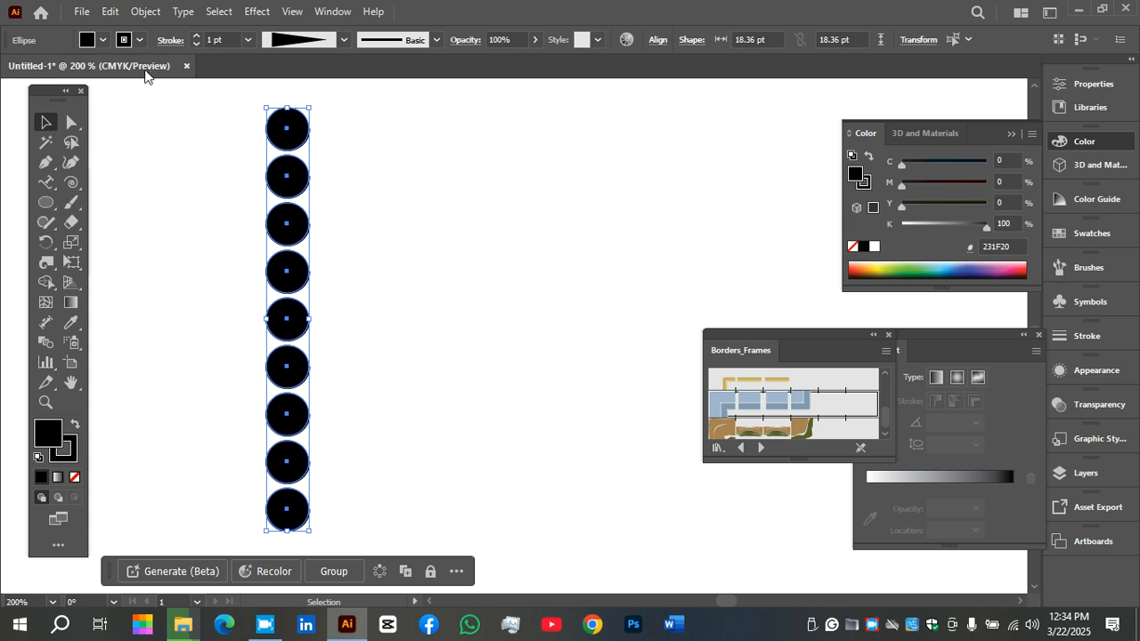
Step: Reduce the stroke weight of the nine circles to 0 pt
{"action": "left_click", "coordinate": [229, 37]}
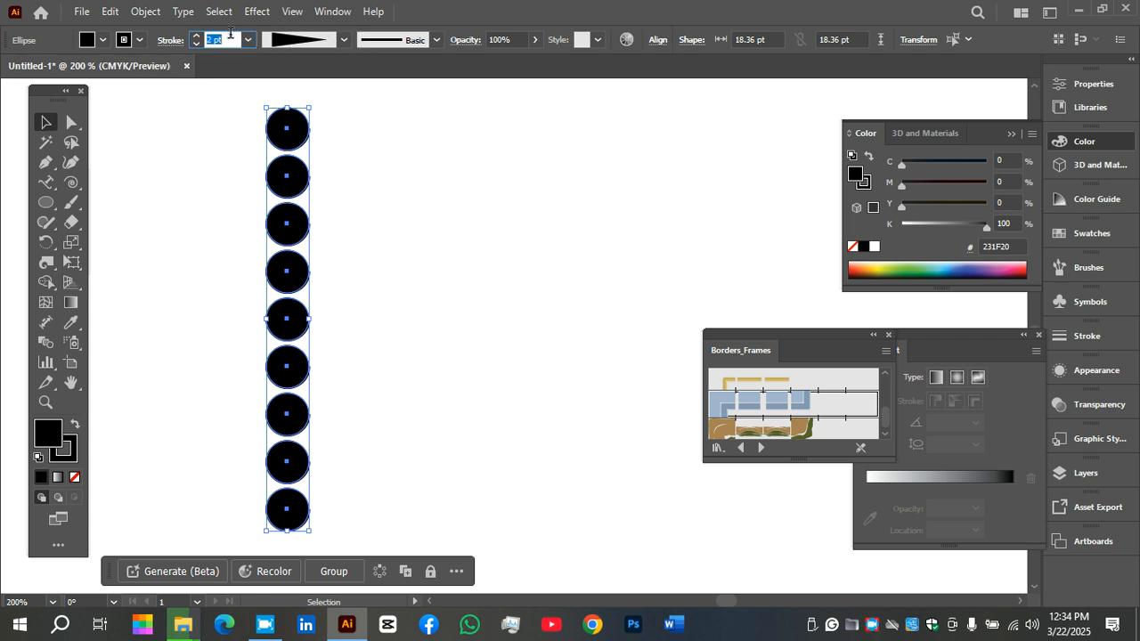
{"action": "key", "text": "Down"}
{"action": "left_click", "coordinate": [167, 41]}
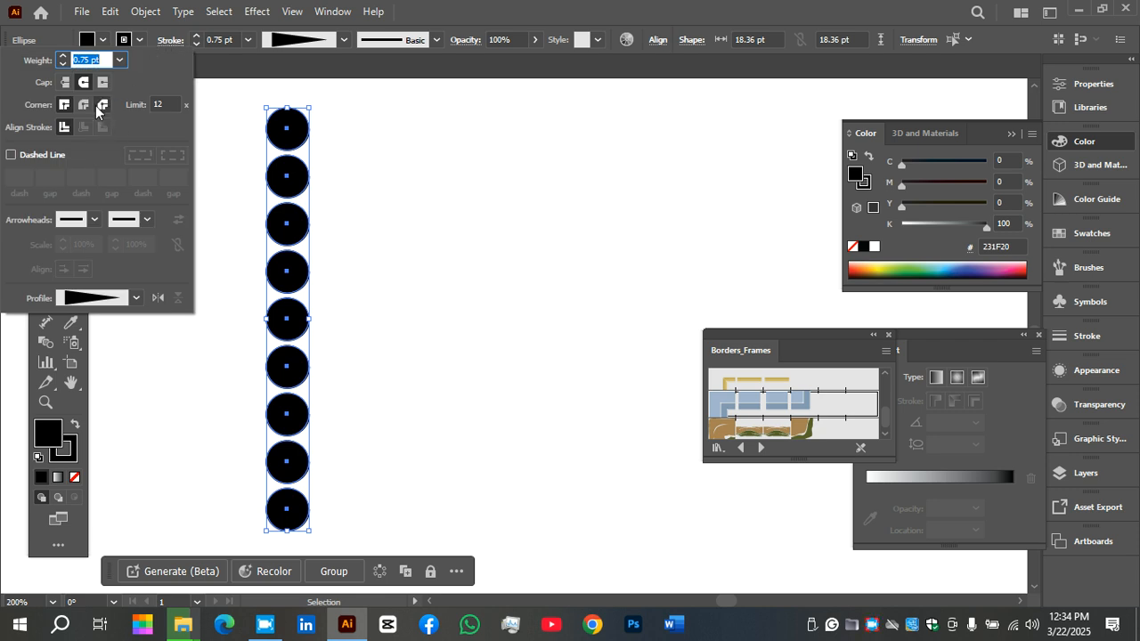
{"action": "left_click", "coordinate": [100, 59]}
{"action": "key", "text": "Down"}
{"action": "key", "text": "Down"}
{"action": "key", "text": "Down"}
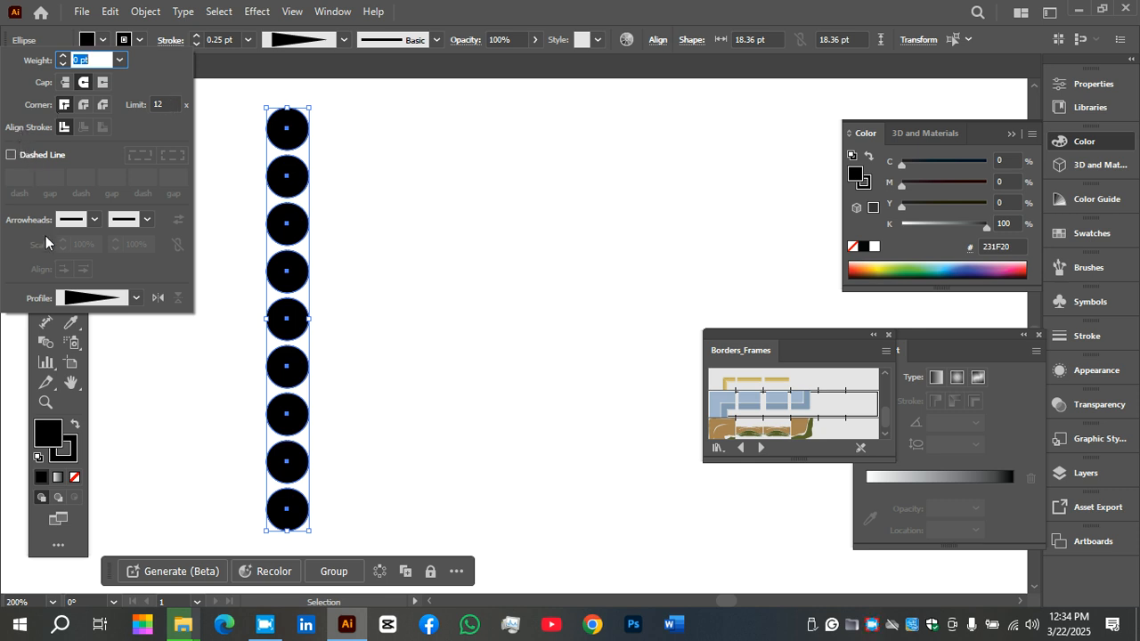
Step: Turn on the dashed line for the circles' strokes, with the first gap and the second dash both set to 1 pt
{"action": "left_click", "coordinate": [13, 155]}
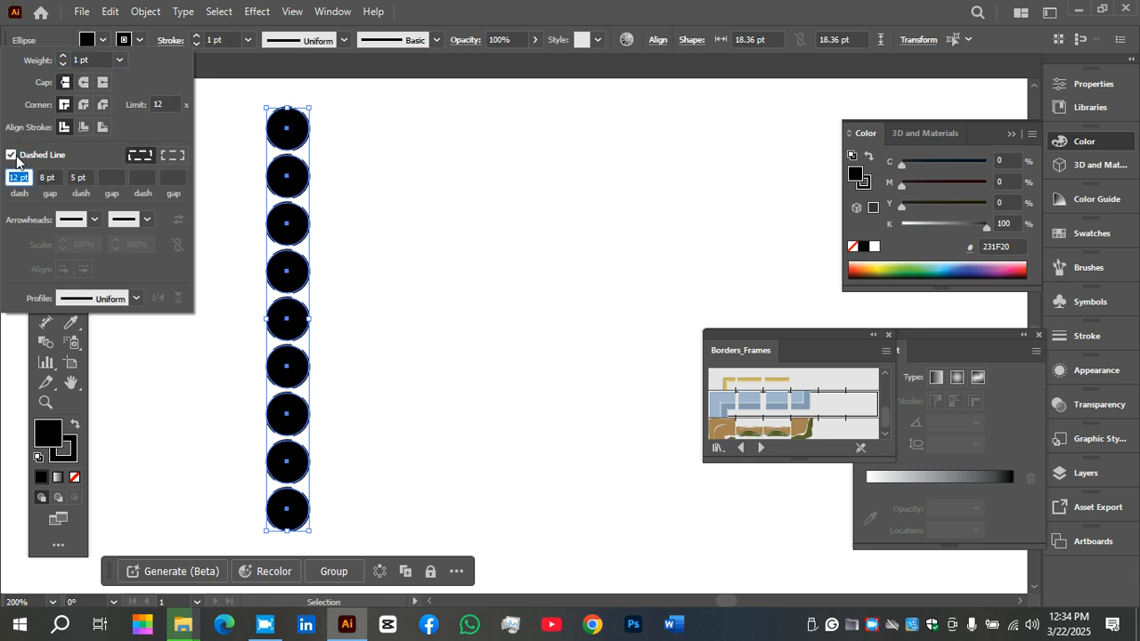
{"action": "left_click", "coordinate": [59, 175]}
{"action": "type", "text": "1"}
{"action": "left_click", "coordinate": [87, 177]}
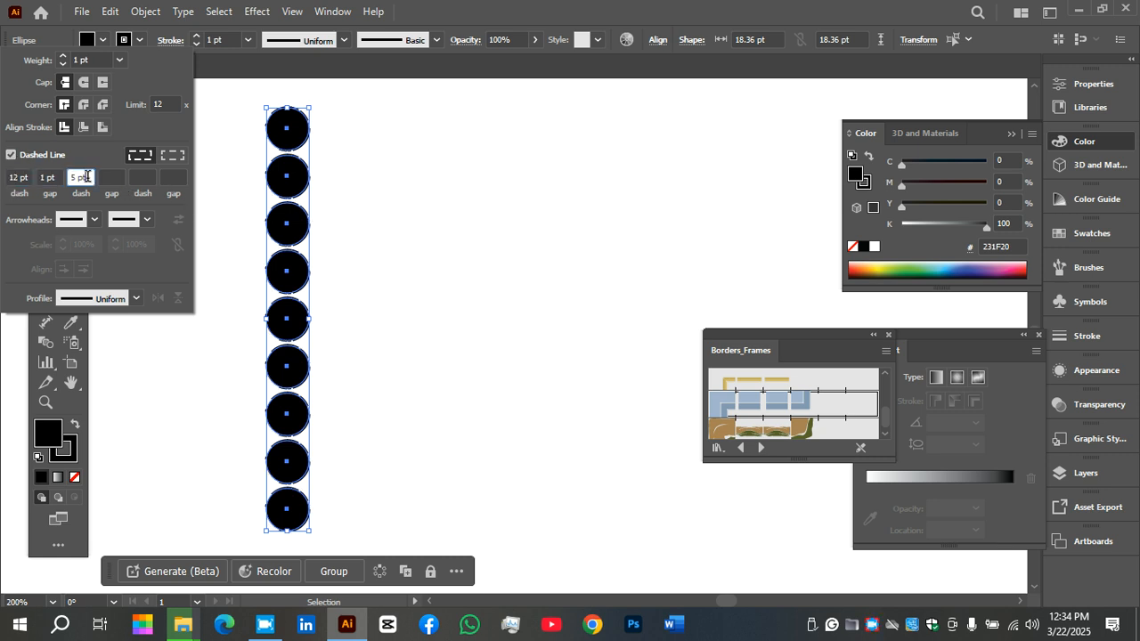
{"action": "type", "text": "1"}
{"action": "left_click", "coordinate": [139, 176]}
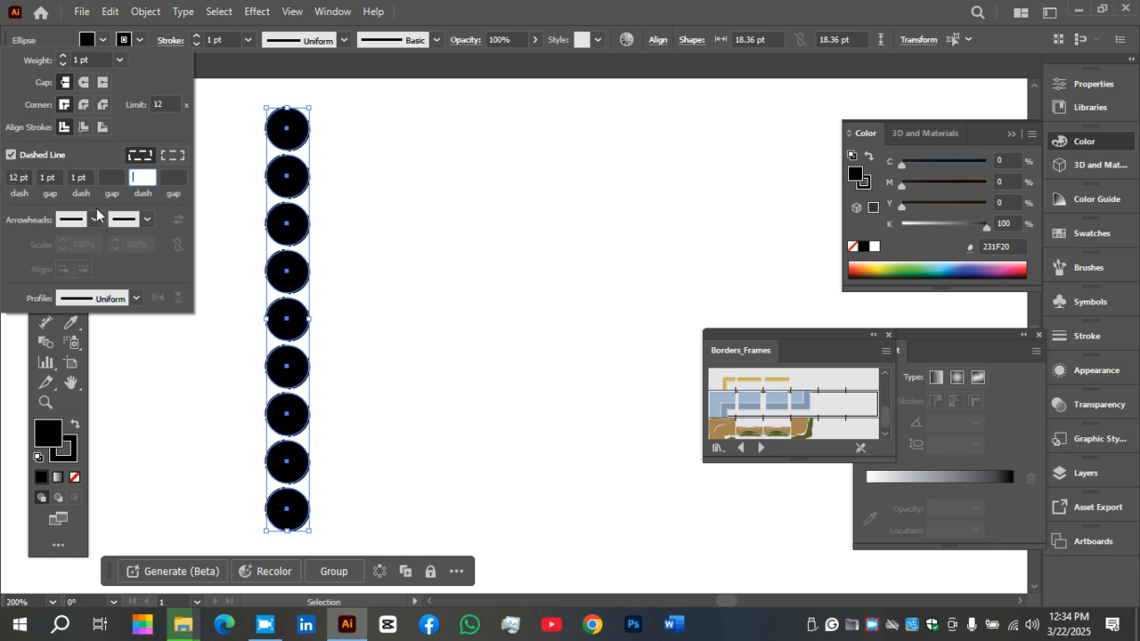